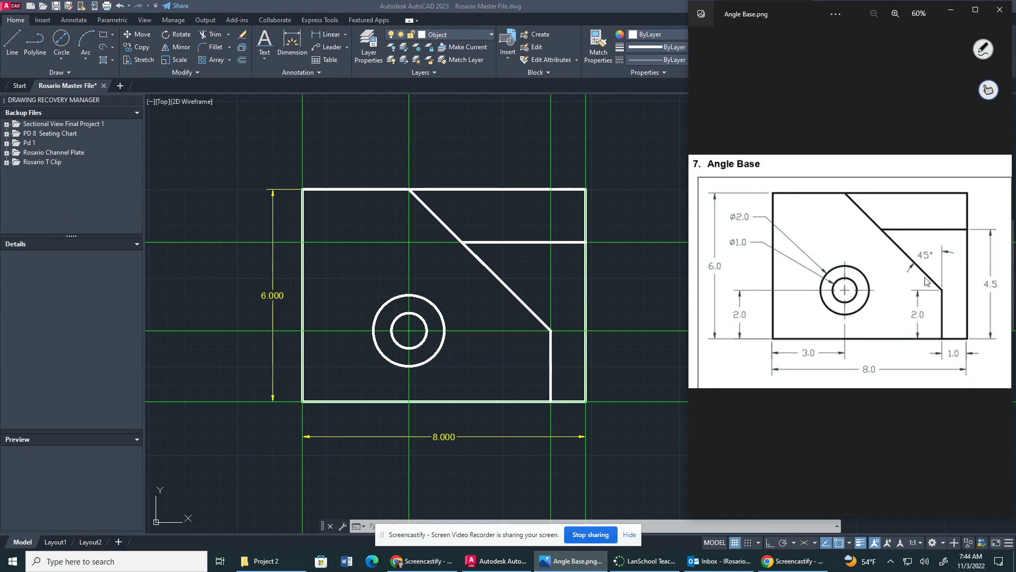
# - Window-select the entire old drawing and erase it
pyautogui.click(658, 146)
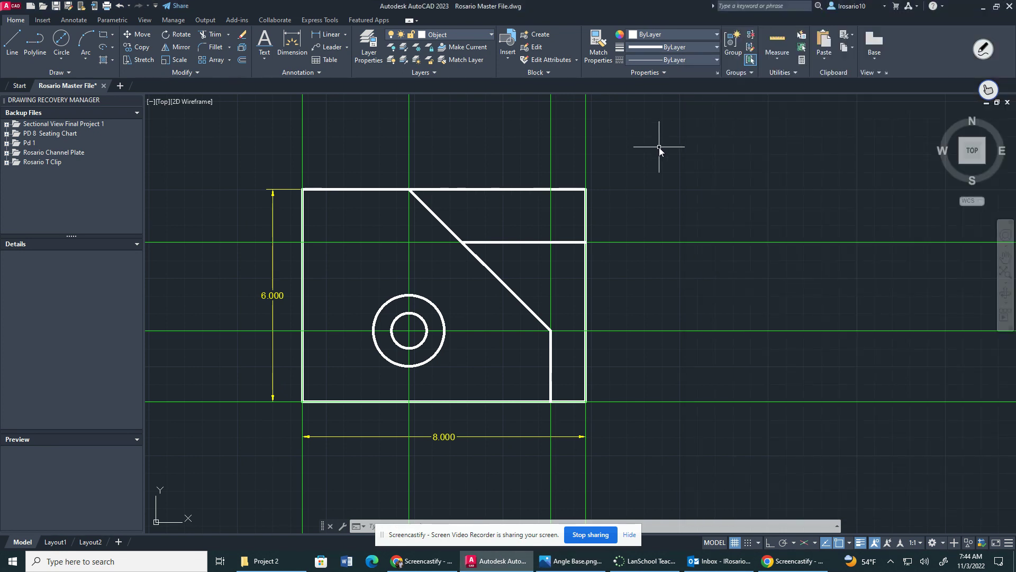
pyautogui.moveTo(659, 149)
pyautogui.mouseDown()
pyautogui.moveTo(284, 126)
pyautogui.moveTo(189, 253)
pyautogui.moveTo(247, 494)
pyautogui.moveTo(320, 513)
pyautogui.moveTo(767, 488)
pyautogui.moveTo(794, 465)
pyautogui.mouseUp()
pyautogui.press('Delete')
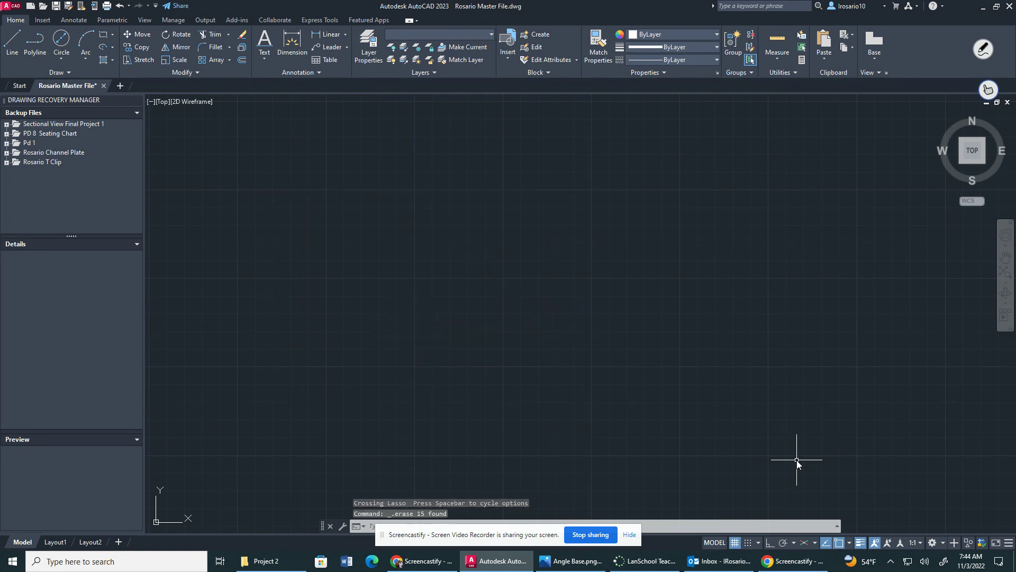
# - Start the Rectangle command from the Rectangle/Polygon dropdown
pyautogui.click(443, 38)
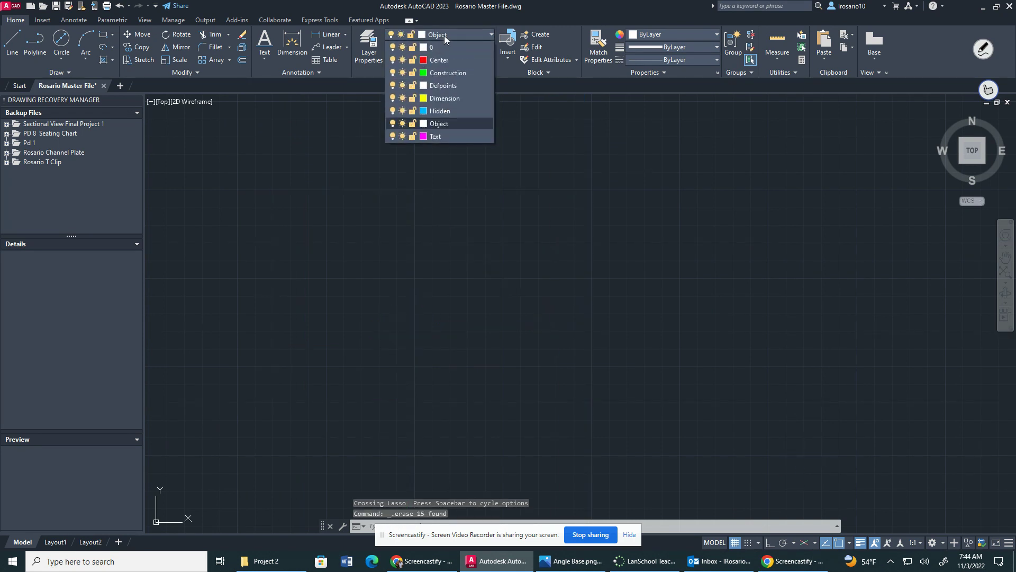
pyautogui.click(445, 38)
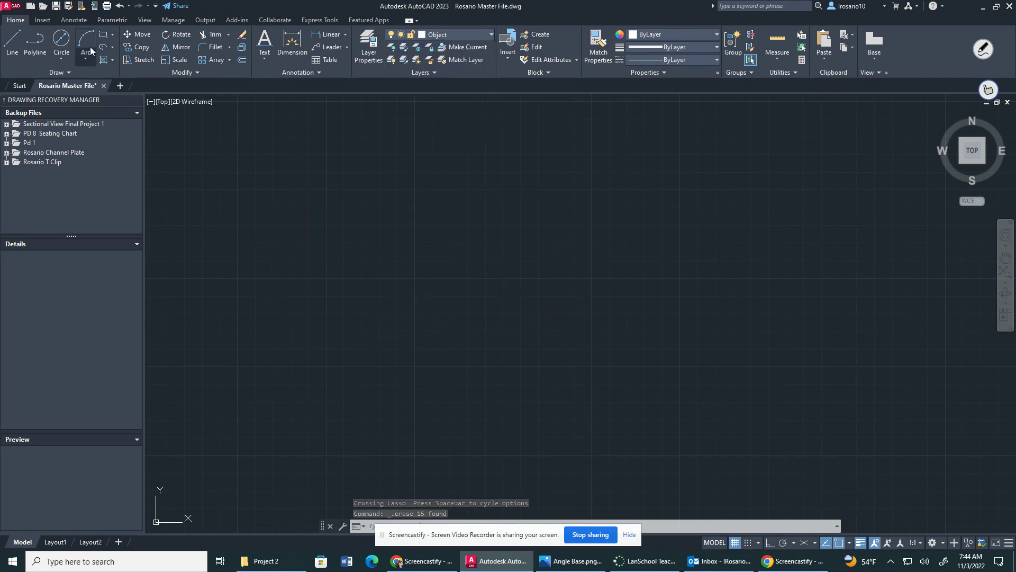
pyautogui.click(113, 35)
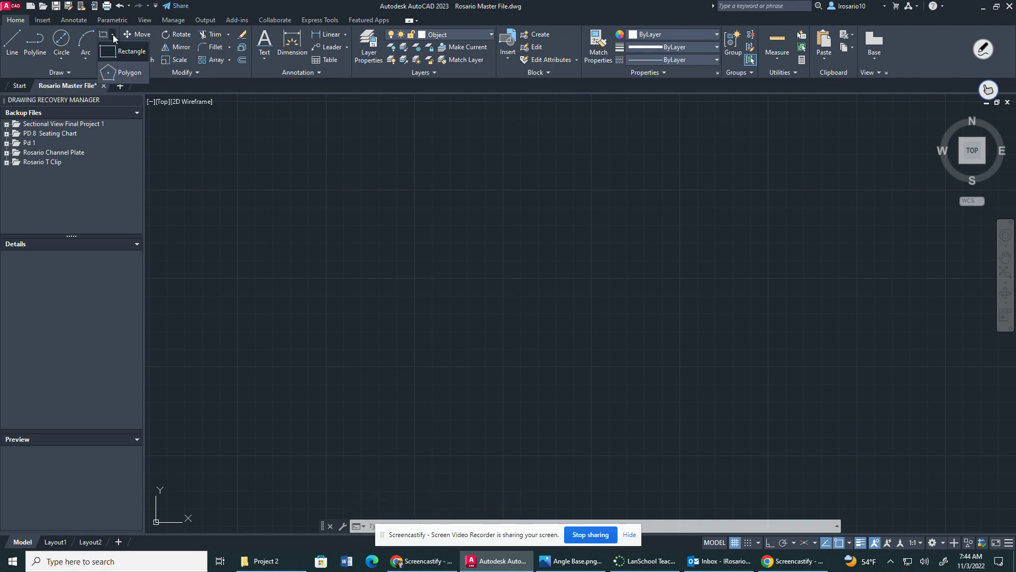
pyautogui.click(113, 36)
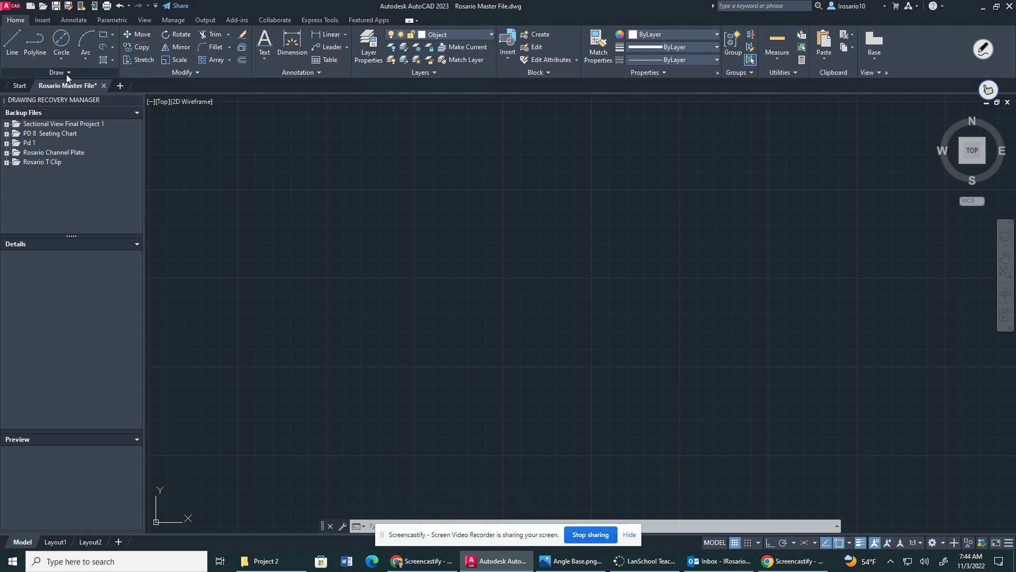
pyautogui.click(112, 36)
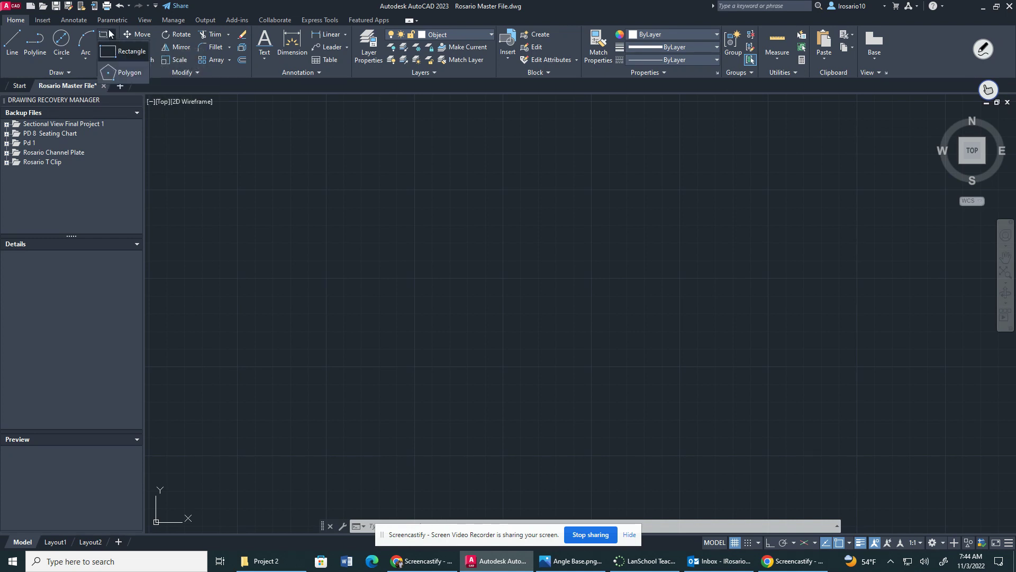
pyautogui.click(128, 60)
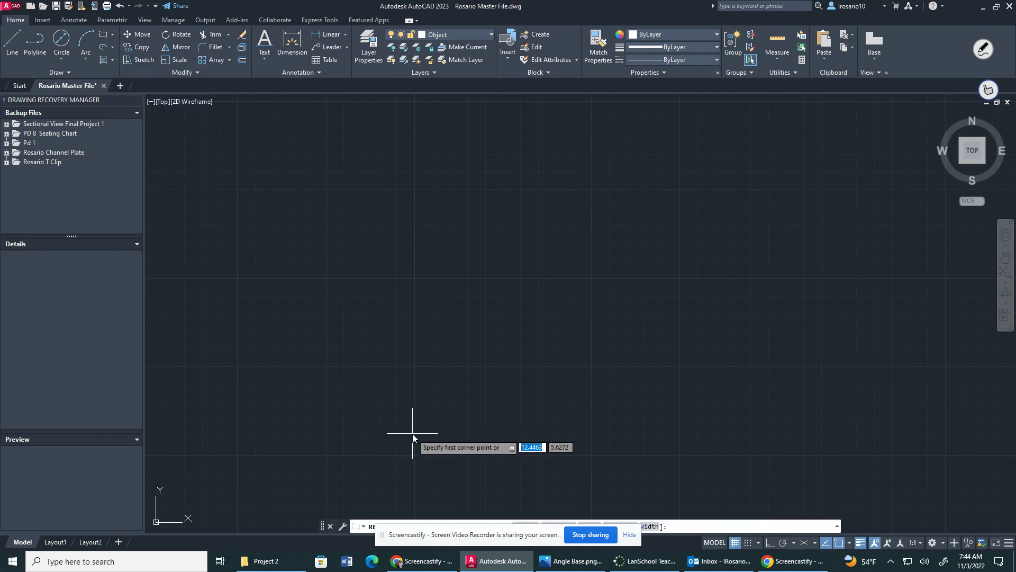
# - Check the Angle Base reference image and turn Ortho on, cancelling a misplaced rectangle
pyautogui.click(578, 565)
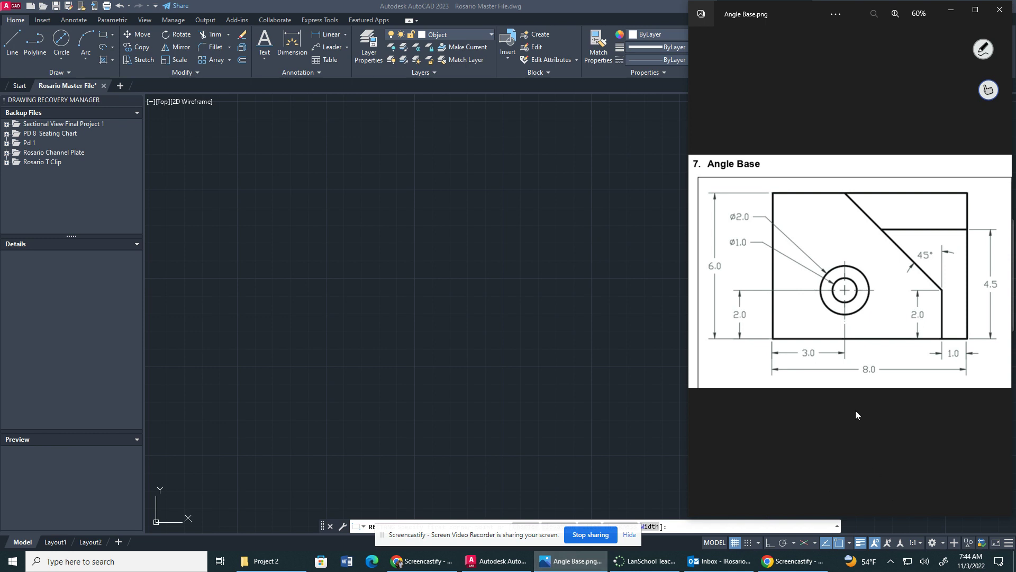
pyautogui.click(274, 5)
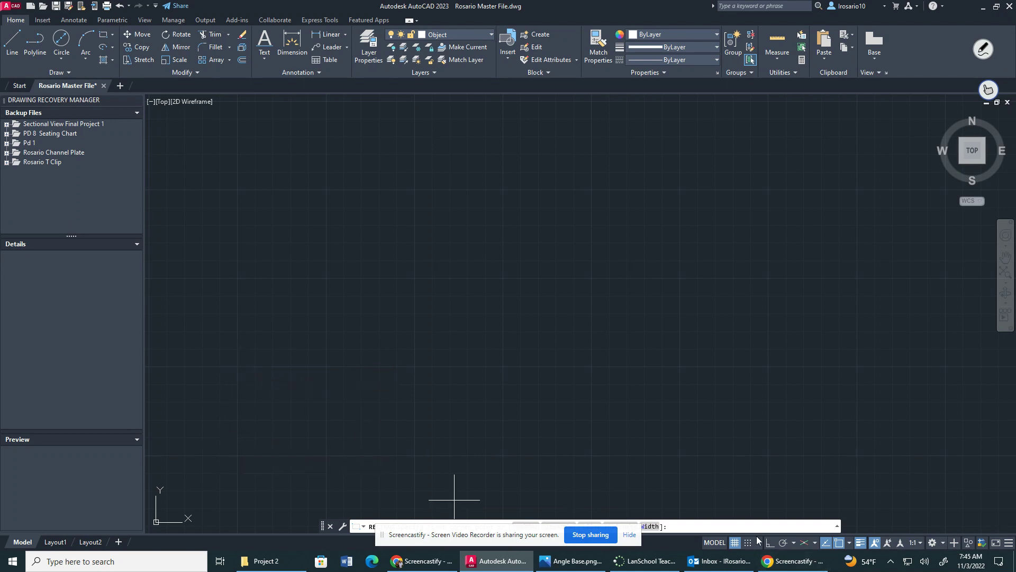
pyautogui.click(770, 546)
pyautogui.click(240, 452)
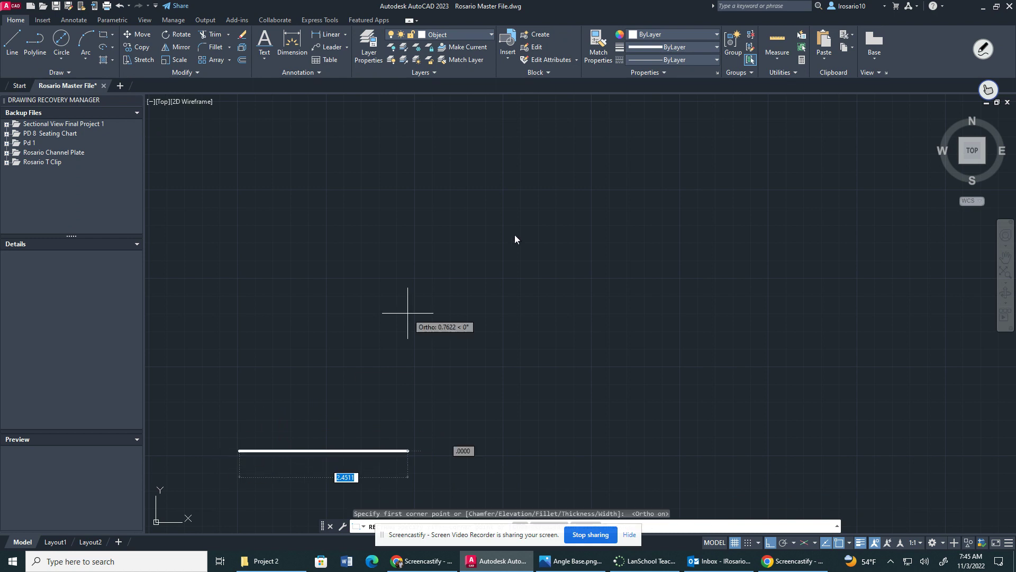
pyautogui.press('Escape')
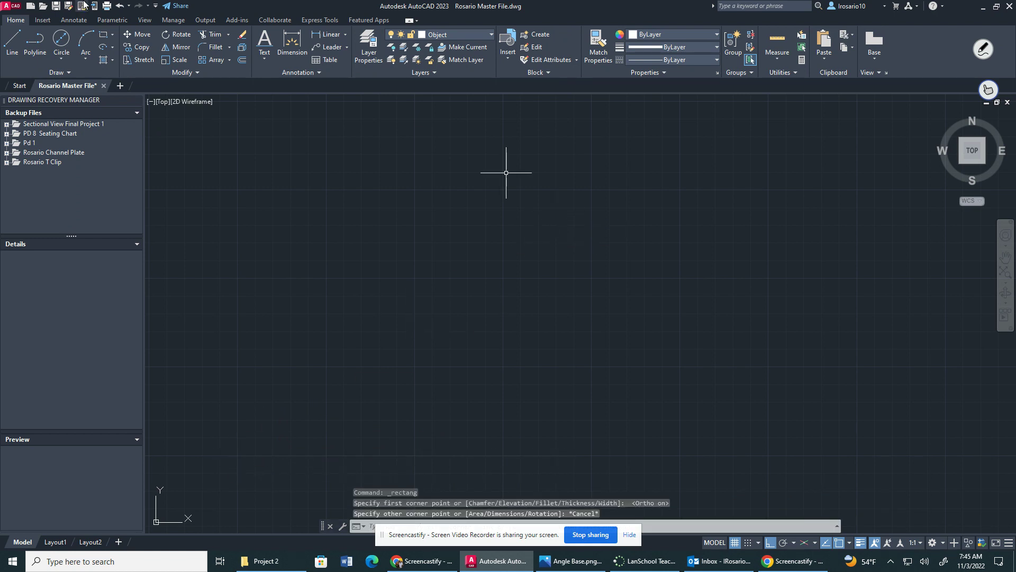
# - Draw an 8 by 6 rectangle from the lower-left corner and compare it with the reference
pyautogui.click(114, 35)
pyautogui.click(108, 50)
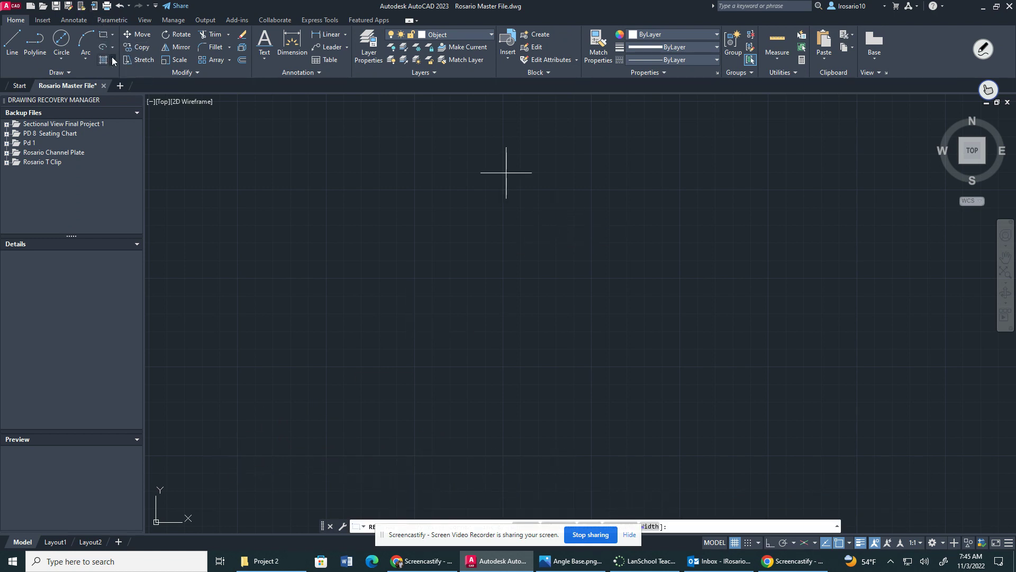
pyautogui.click(241, 458)
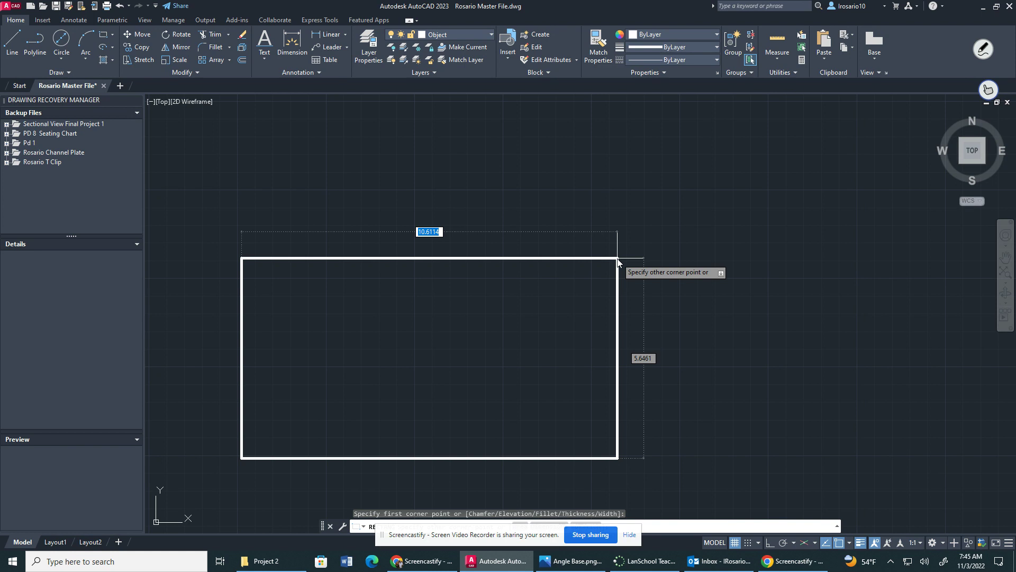
pyautogui.write('8')
pyautogui.press('Tab')
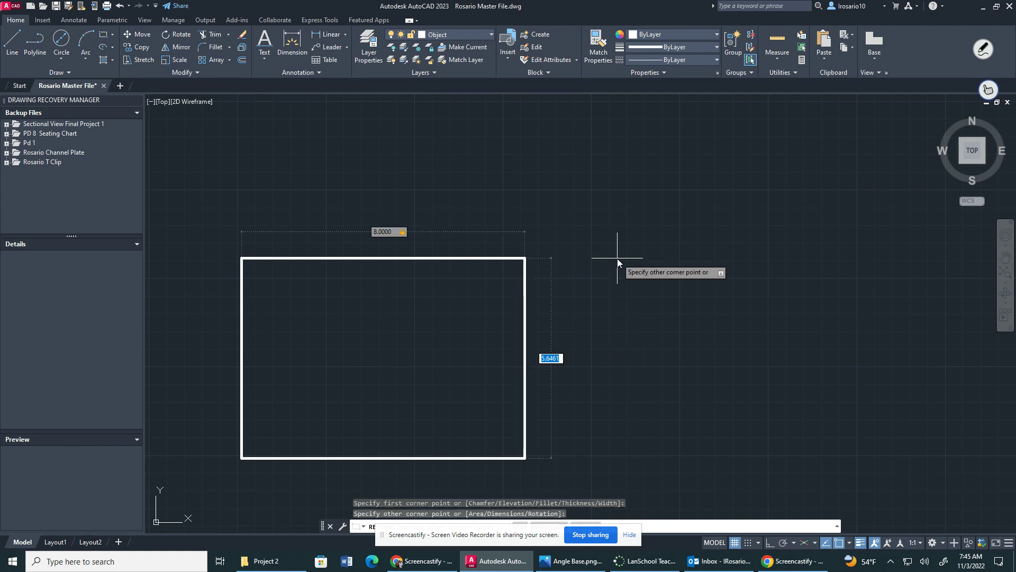
pyautogui.write('6')
pyautogui.press('Return')
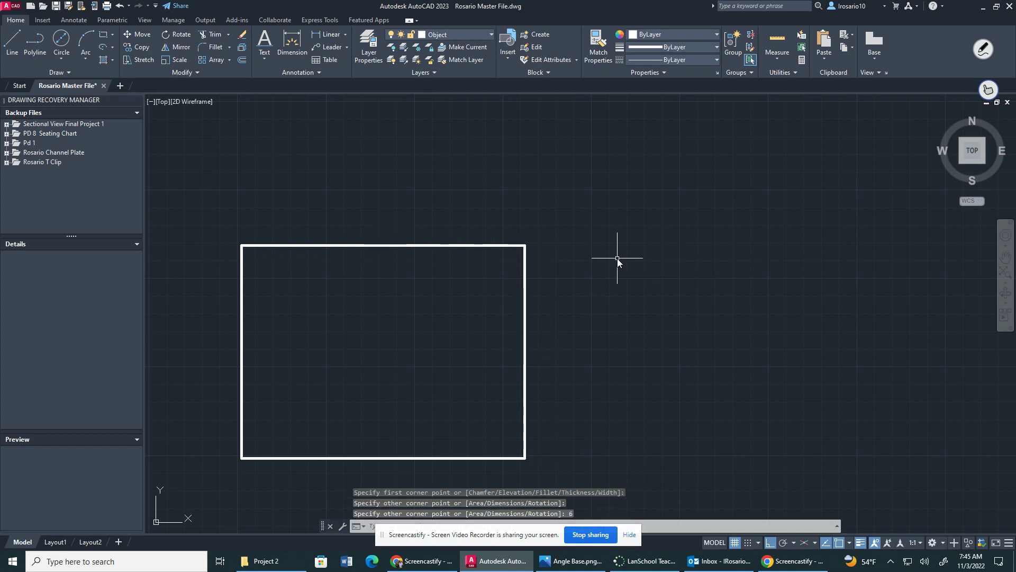
pyautogui.click(569, 563)
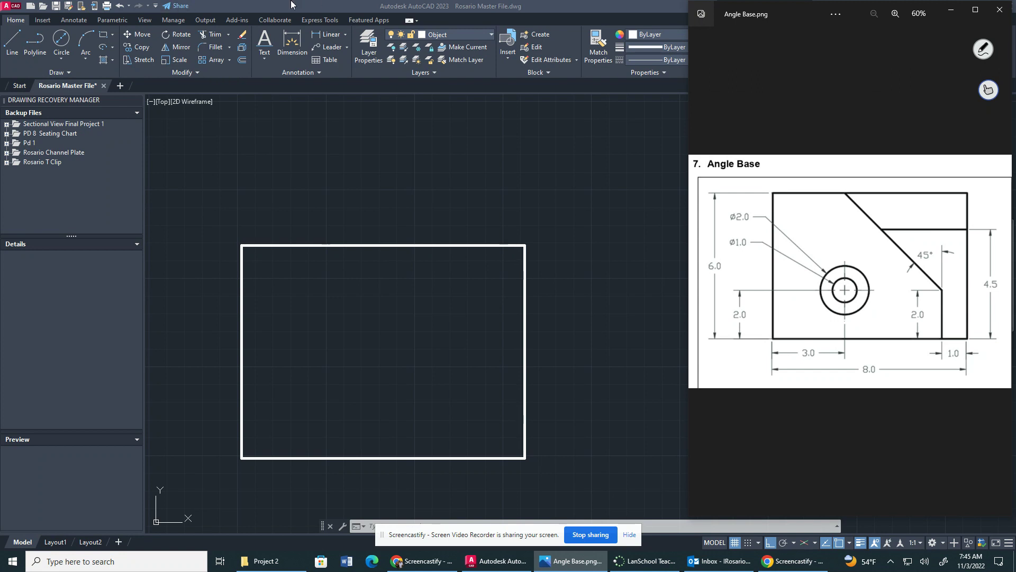
# - On the Construction layer, place vertical and horizontal xlines through the rectangle's lower-left corner
pyautogui.click(327, 4)
pyautogui.click(441, 34)
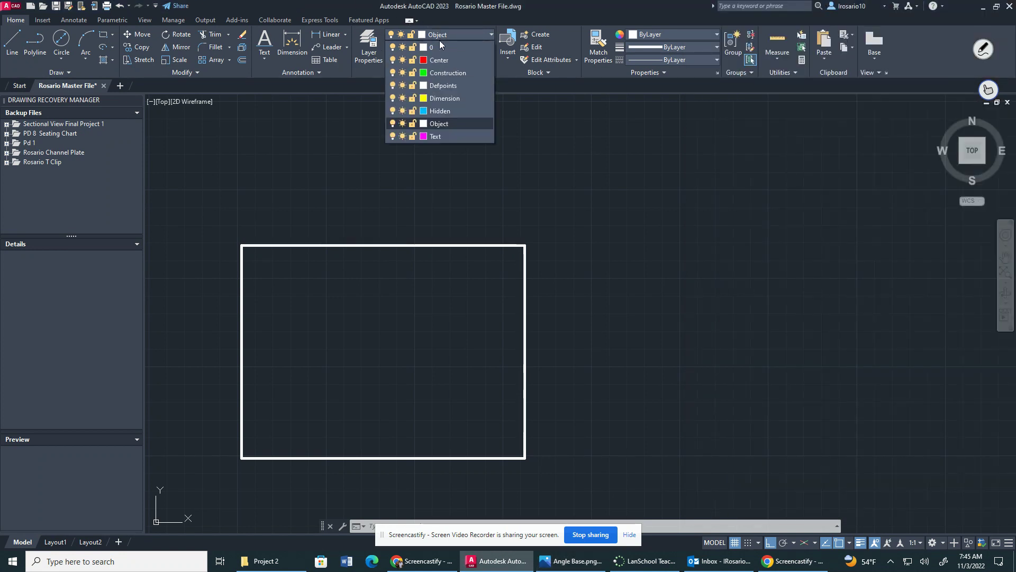
pyautogui.click(434, 81)
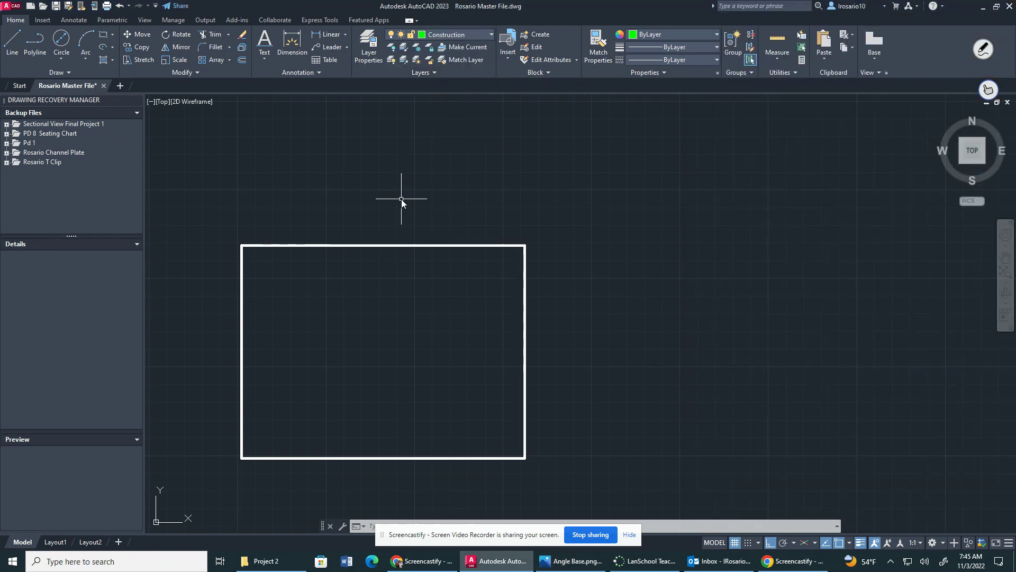
pyautogui.write('xline')
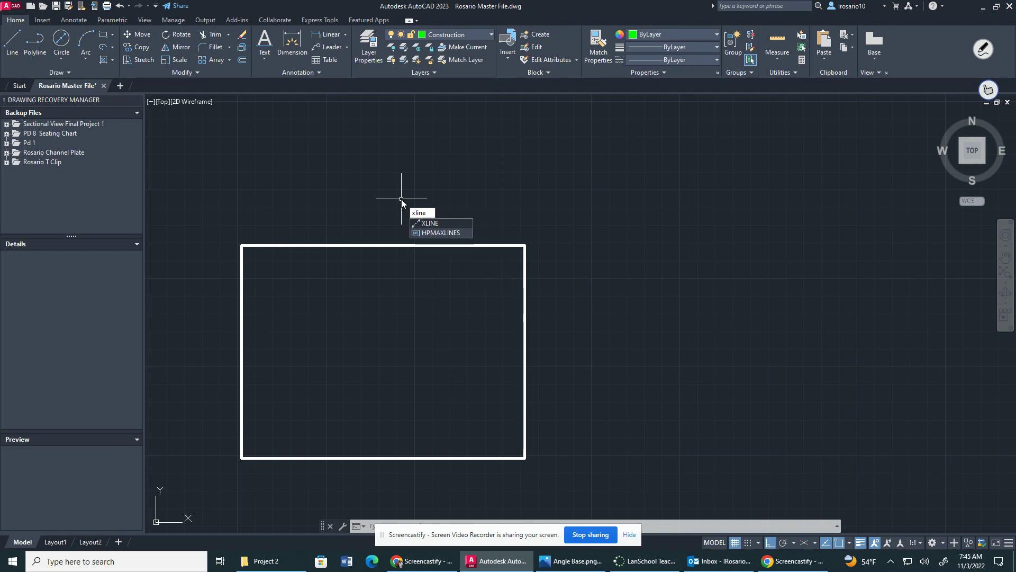
pyautogui.press('Return')
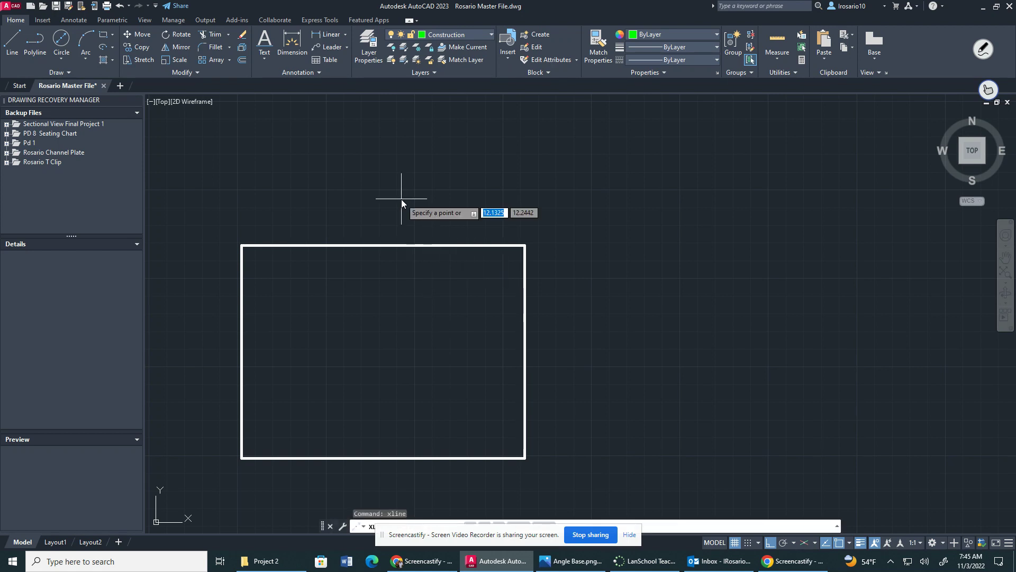
pyautogui.click(242, 457)
pyautogui.click(265, 126)
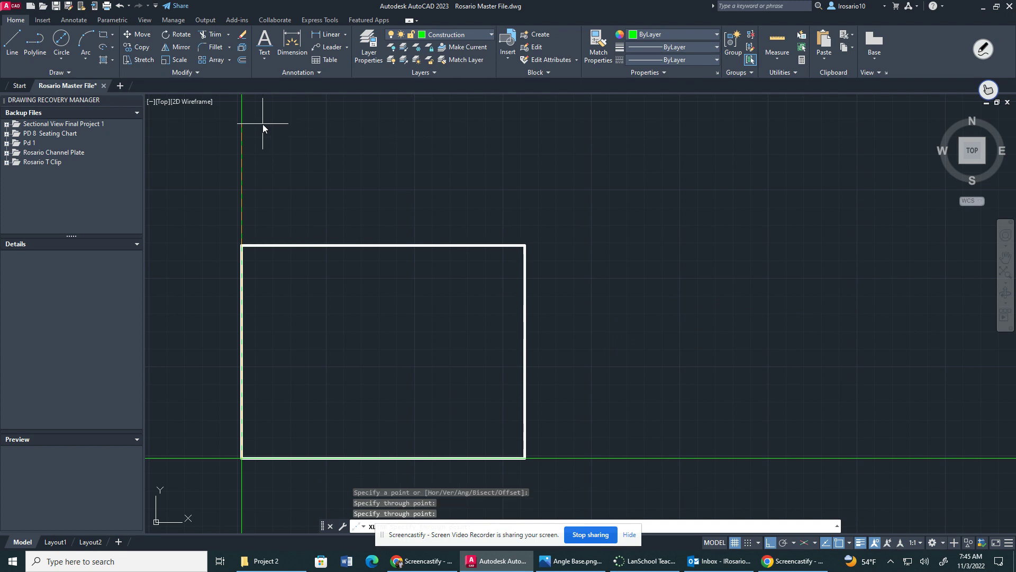
pyautogui.click(553, 228)
pyautogui.press('Escape')
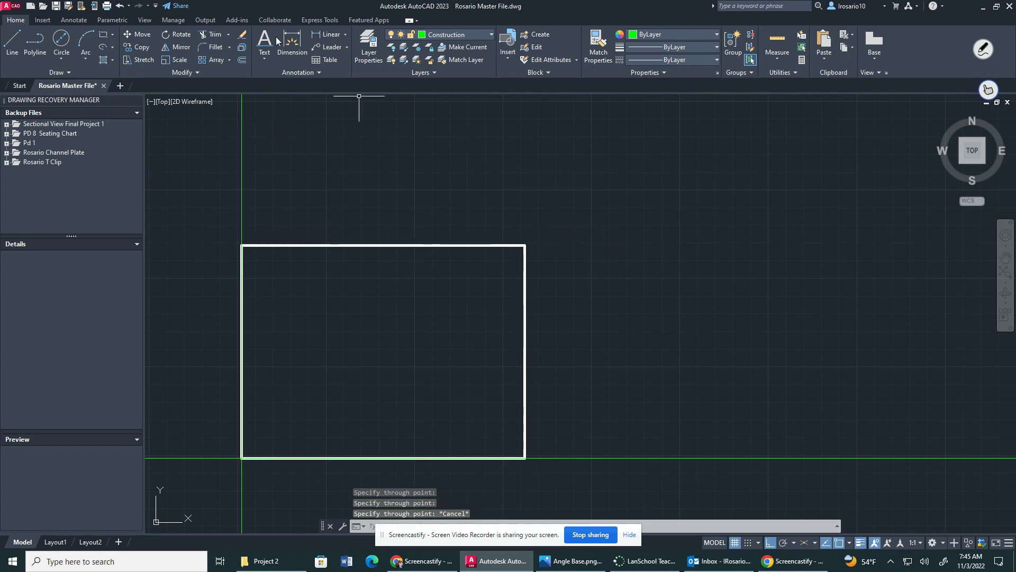
# - Add a vertical construction line through the rectangle's lower-right corner
pyautogui.write('xlin')
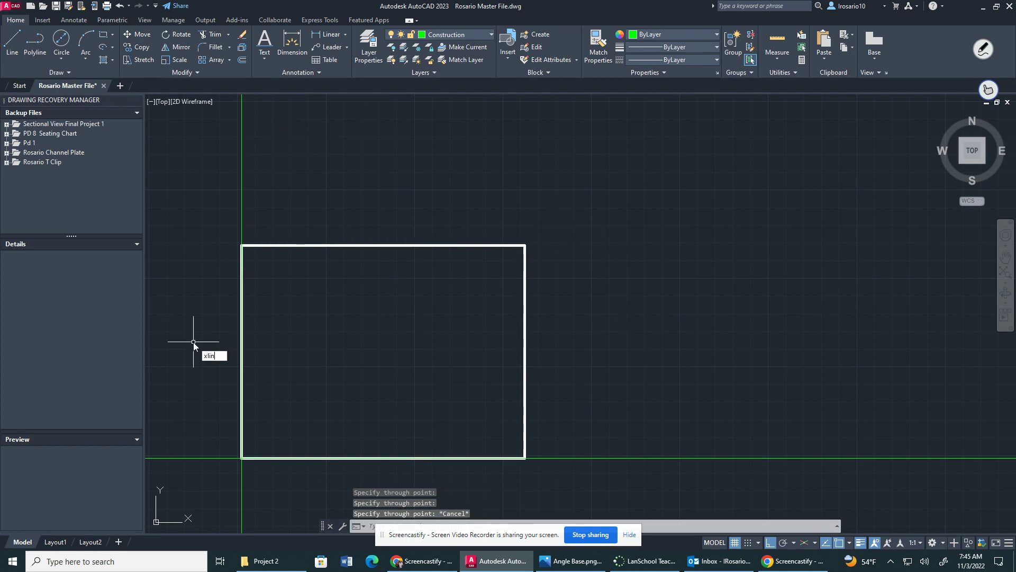
pyautogui.press('Return')
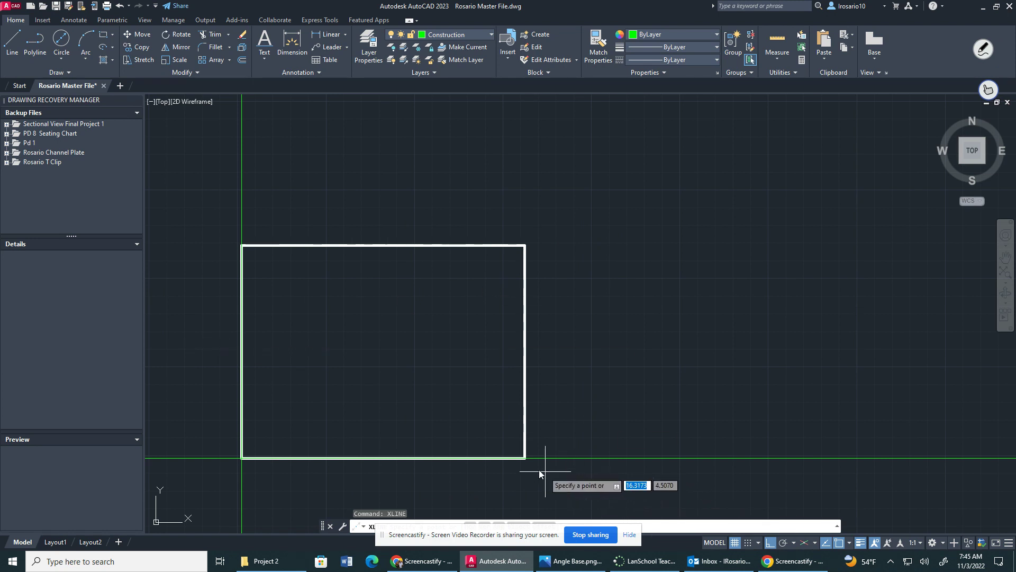
pyautogui.click(524, 459)
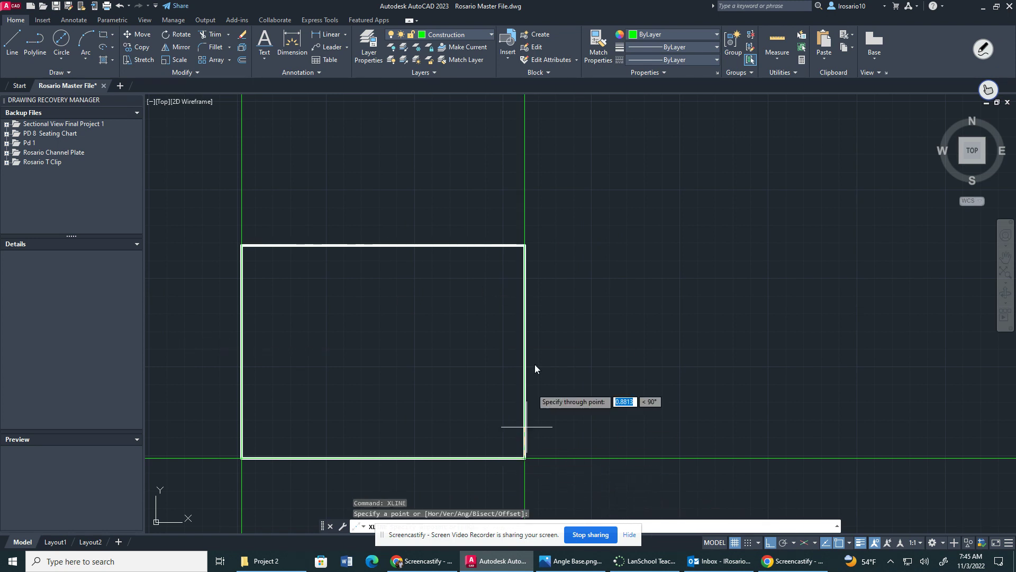
pyautogui.click(541, 229)
pyautogui.press('Escape')
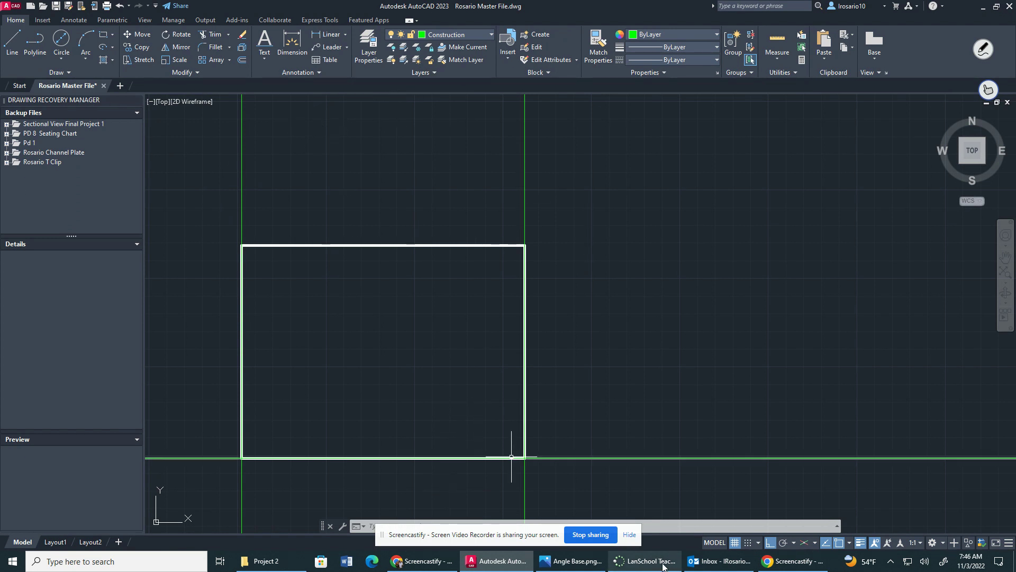
# - Review the Angle Base reference dimensions, then start Offset from the Modify panel
pyautogui.click(575, 561)
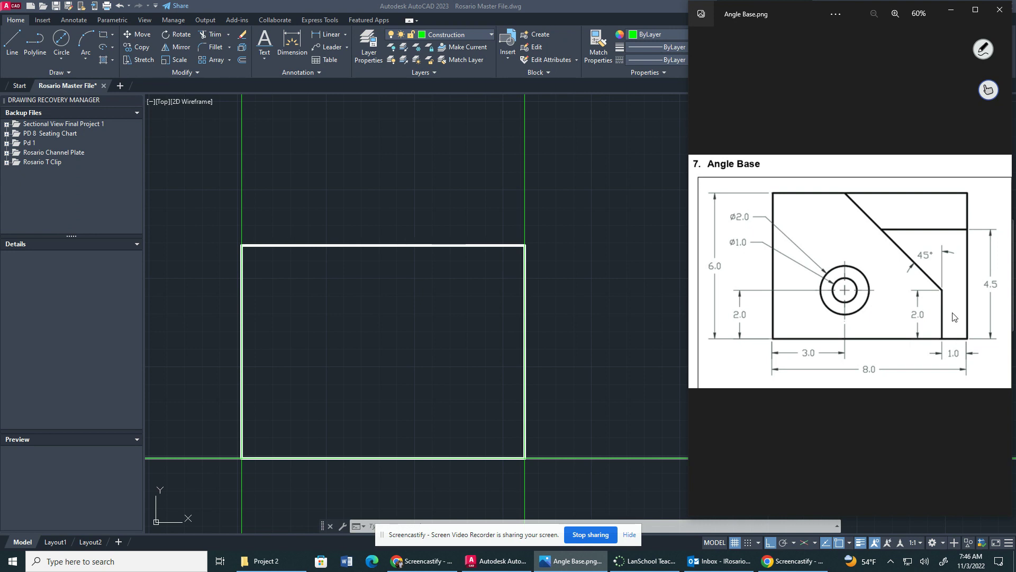
pyautogui.click(613, 215)
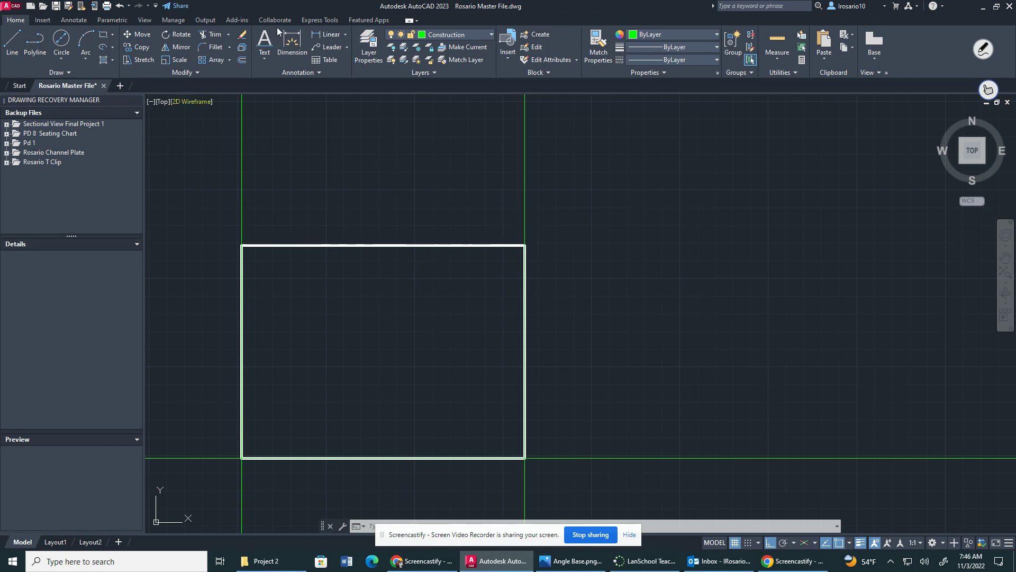
pyautogui.click(243, 60)
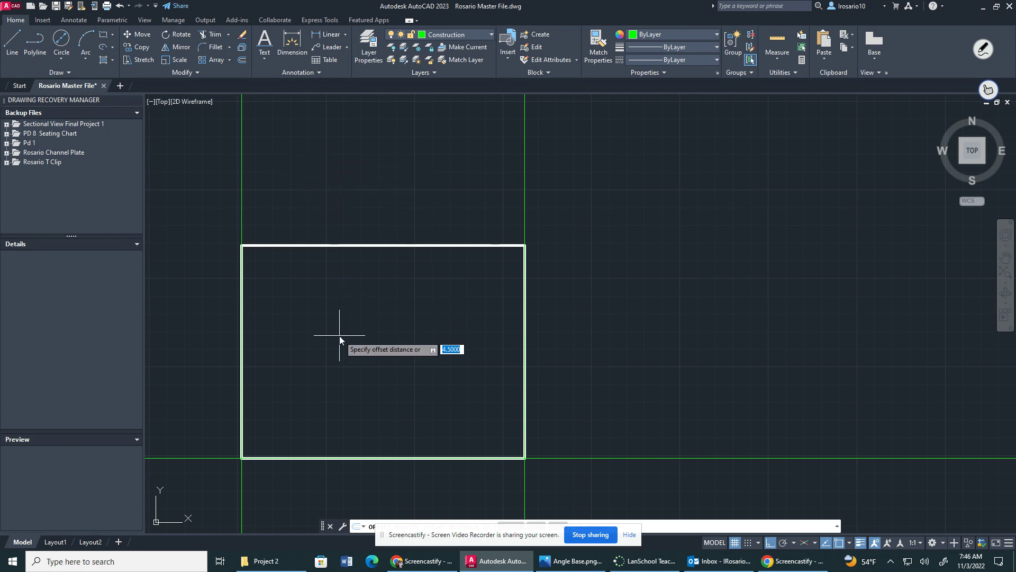
# - Offset the bottom construction line upward by 2 and by 4.5
pyautogui.write('2')
pyautogui.press('Return')
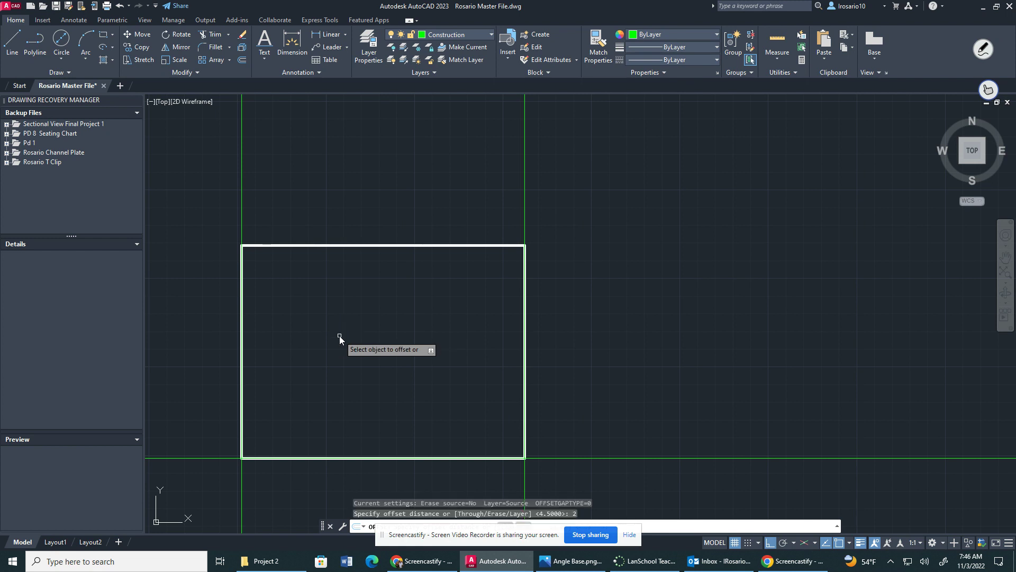
pyautogui.click(563, 458)
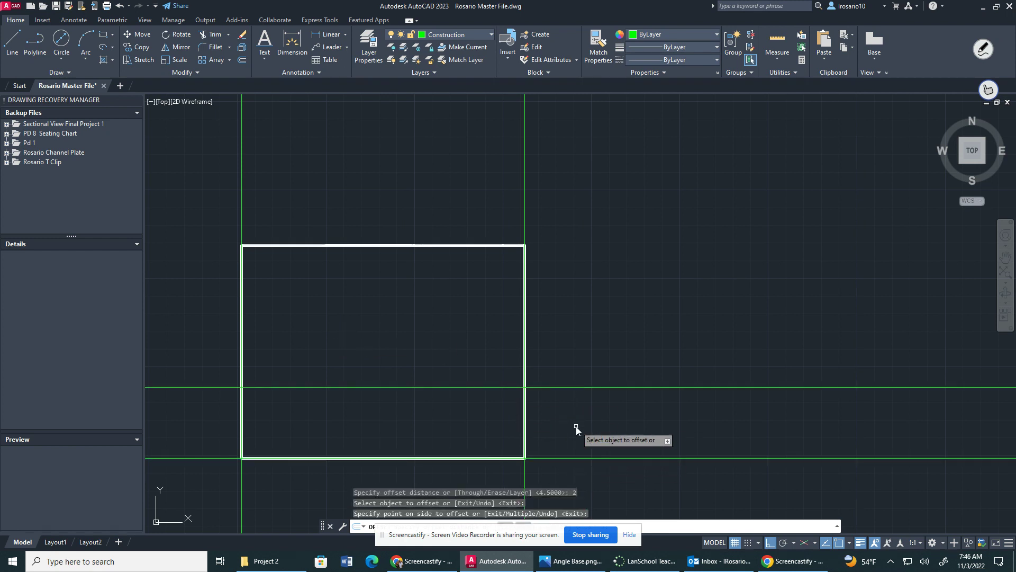
pyautogui.click(585, 458)
pyautogui.write('4.5')
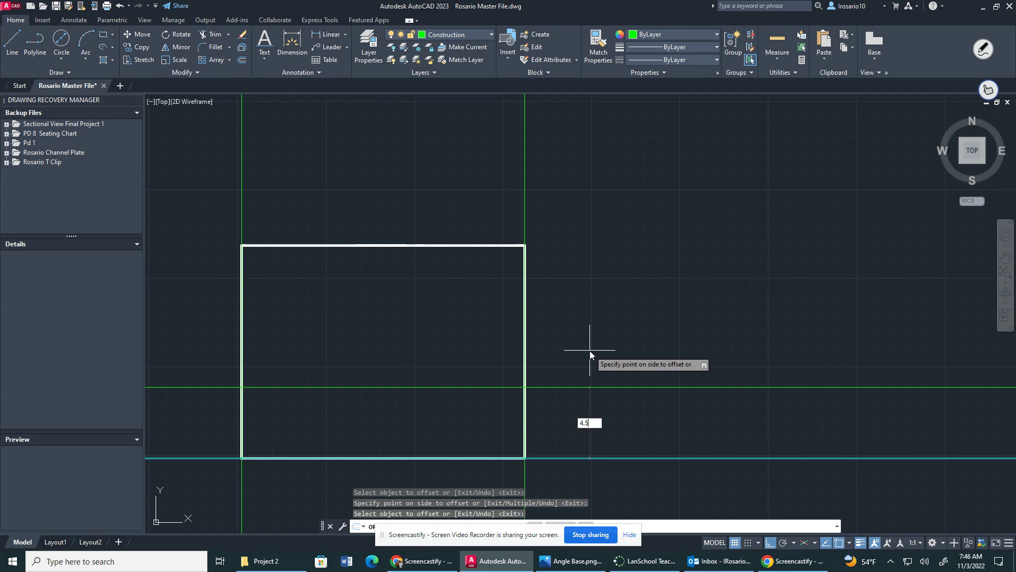
pyautogui.press('Return')
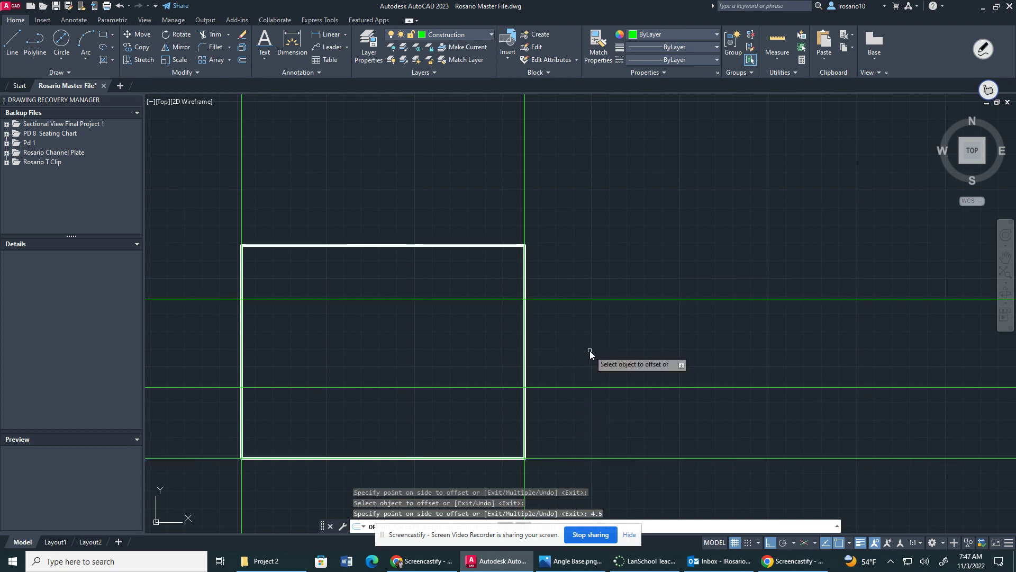
# - Offset the right vertical construction line 1 inward and the left one 3 inward
pyautogui.click(572, 560)
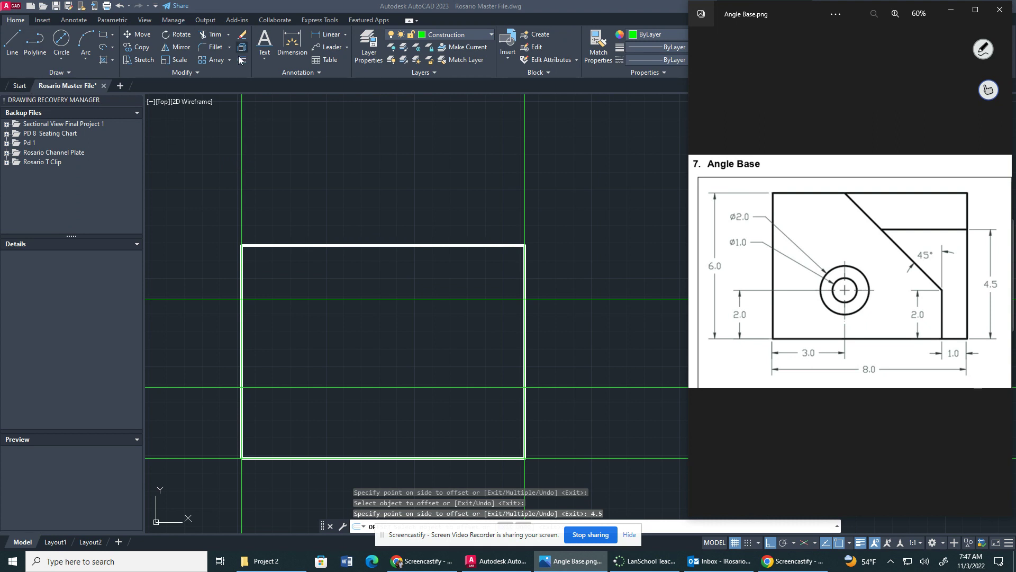
pyautogui.click(259, 71)
pyautogui.click(525, 197)
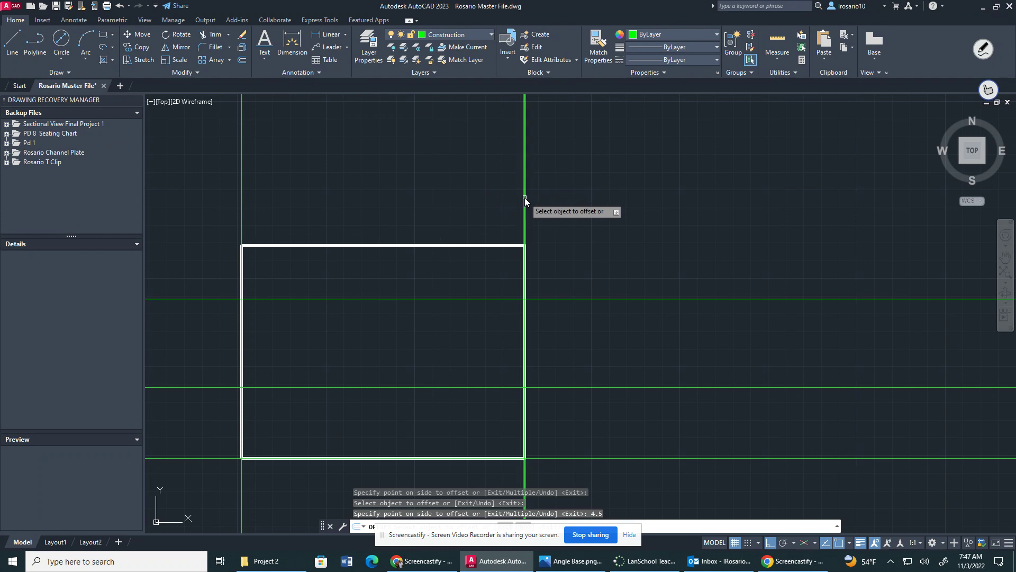
pyautogui.write('1')
pyautogui.press('Return')
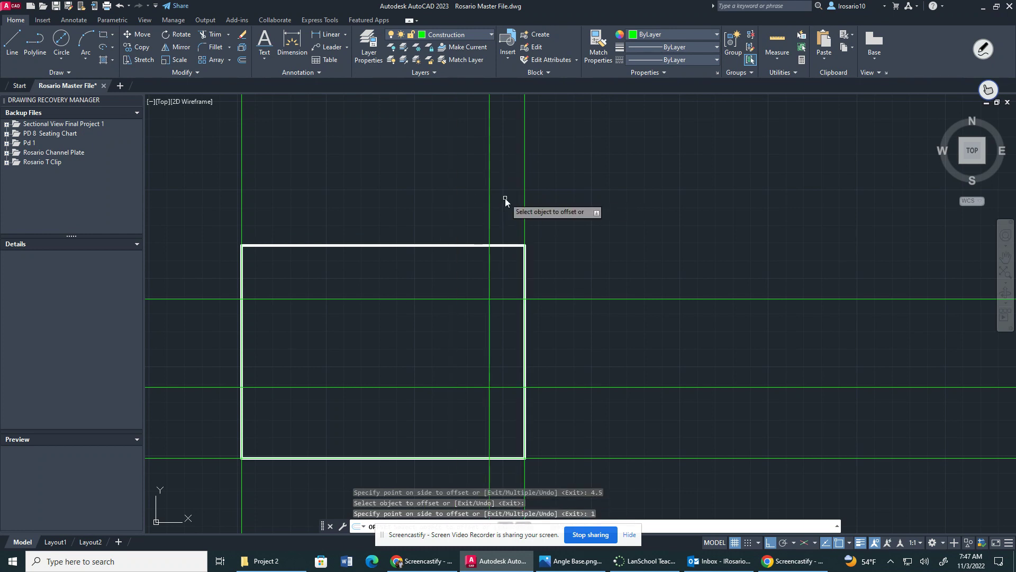
pyautogui.click(242, 140)
pyautogui.write('3')
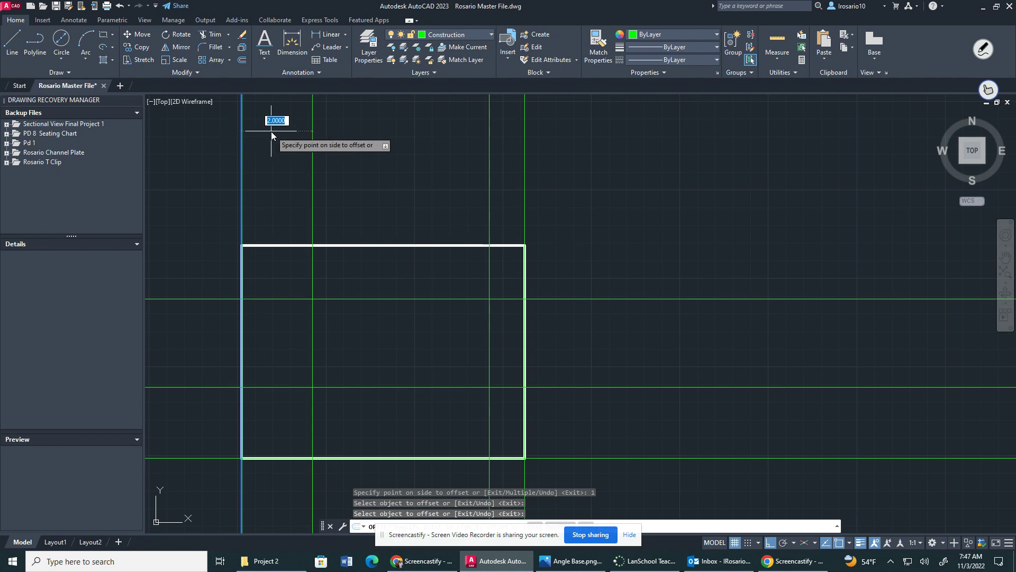
pyautogui.press('Return')
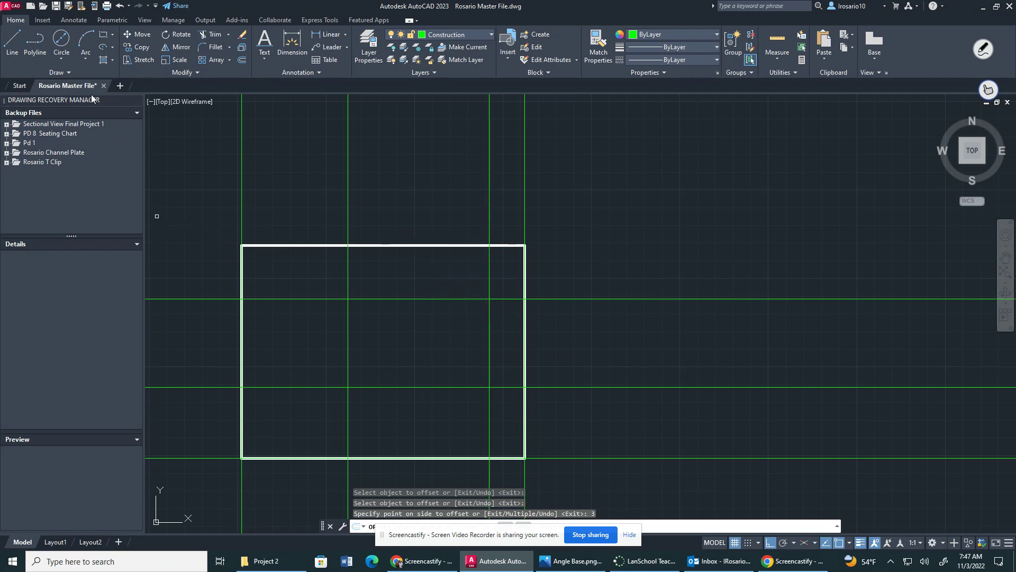
pyautogui.click(64, 55)
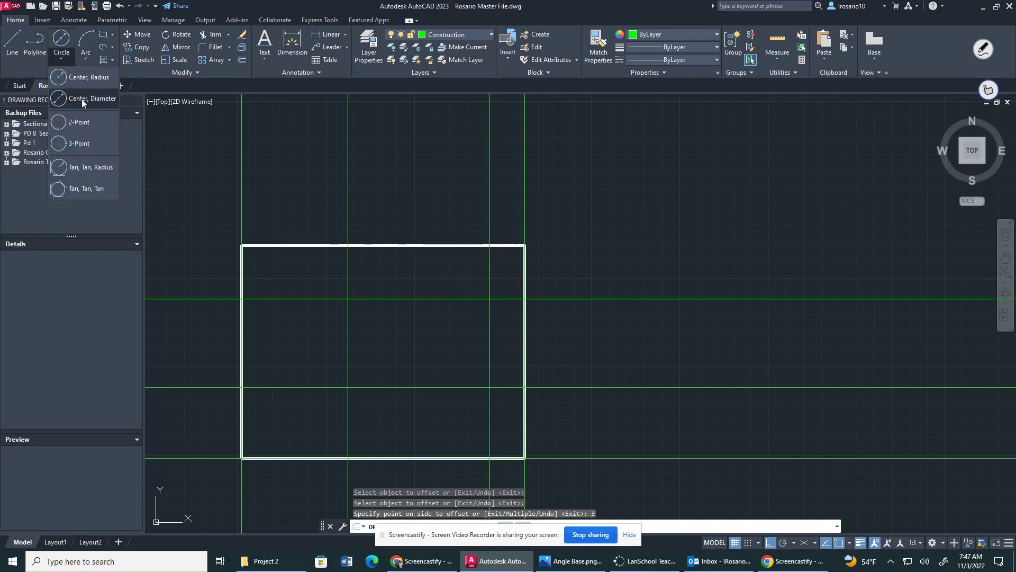
pyautogui.click(62, 61)
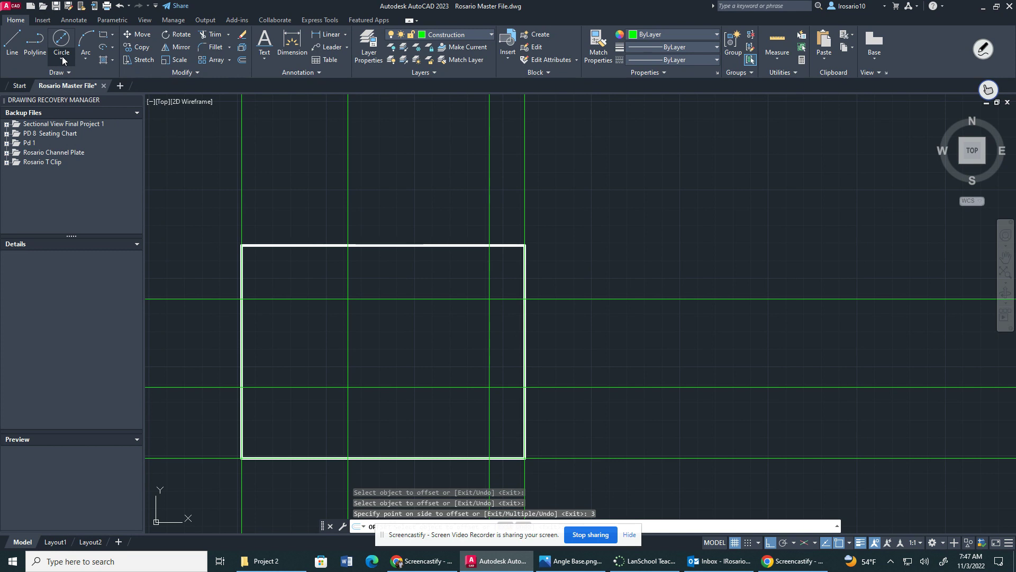
# - Cancel the first circle attempt and make Object the current layer
pyautogui.click(62, 60)
pyautogui.click(81, 99)
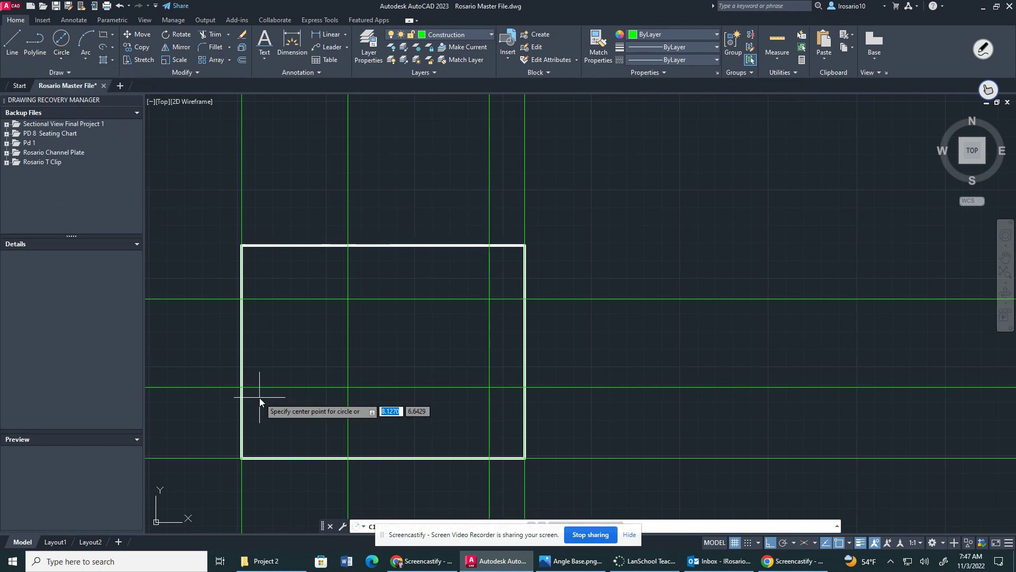
pyautogui.click(348, 387)
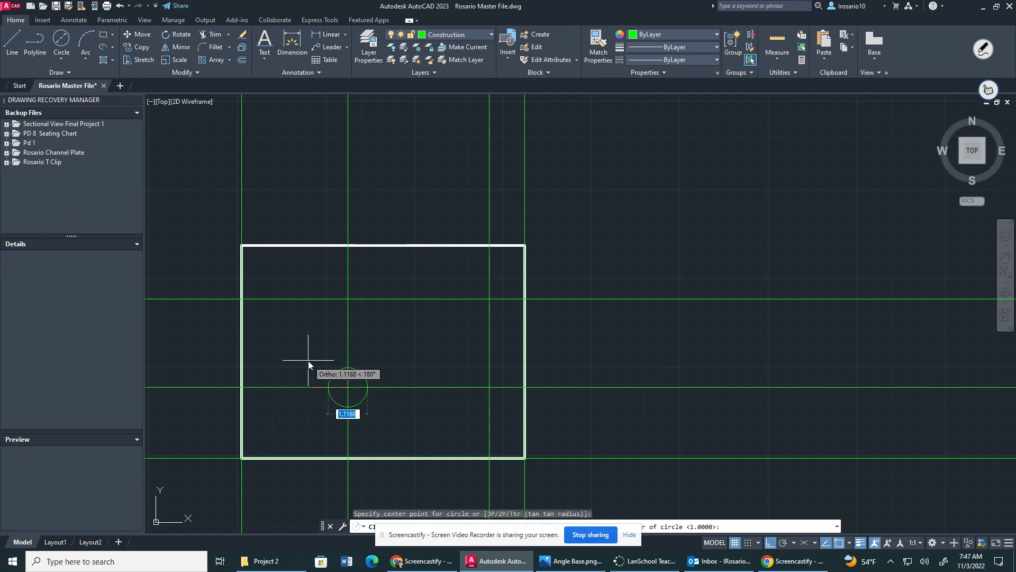
pyautogui.press('Escape')
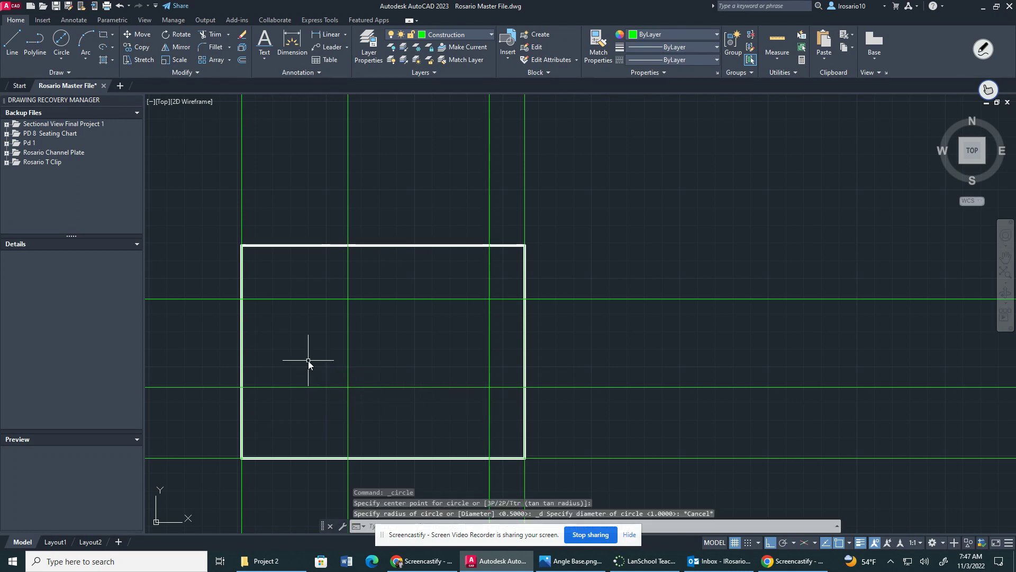
pyautogui.click(455, 34)
pyautogui.click(449, 123)
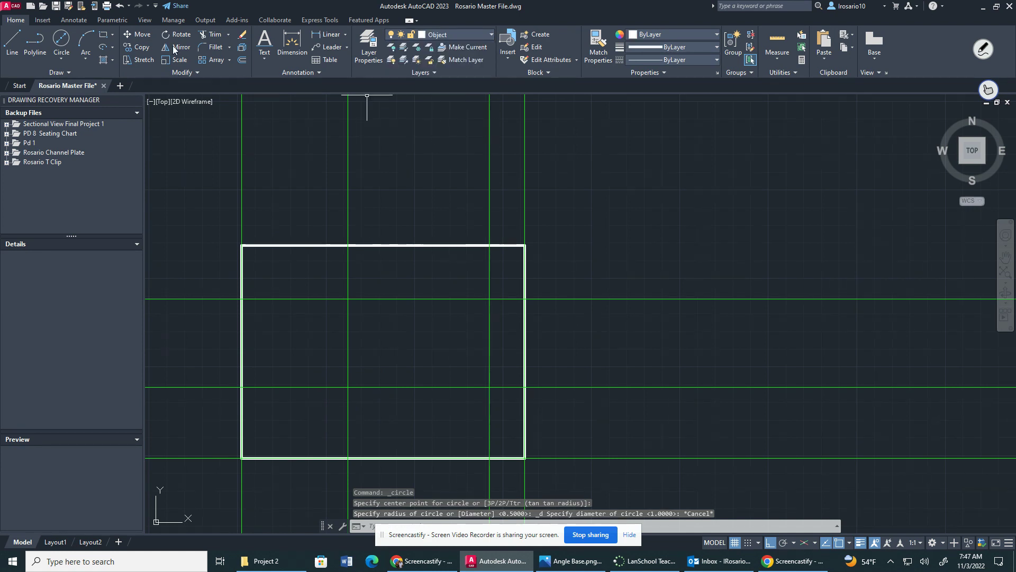
# - Draw a diameter-2 circle centered where the 3-unit and 2-unit construction lines cross
pyautogui.click(61, 54)
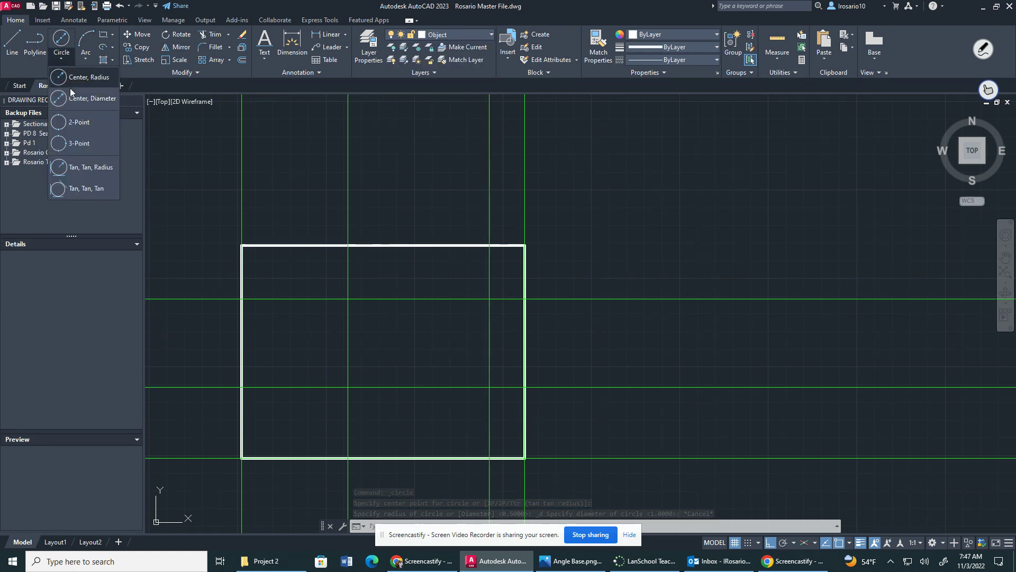
pyautogui.click(84, 77)
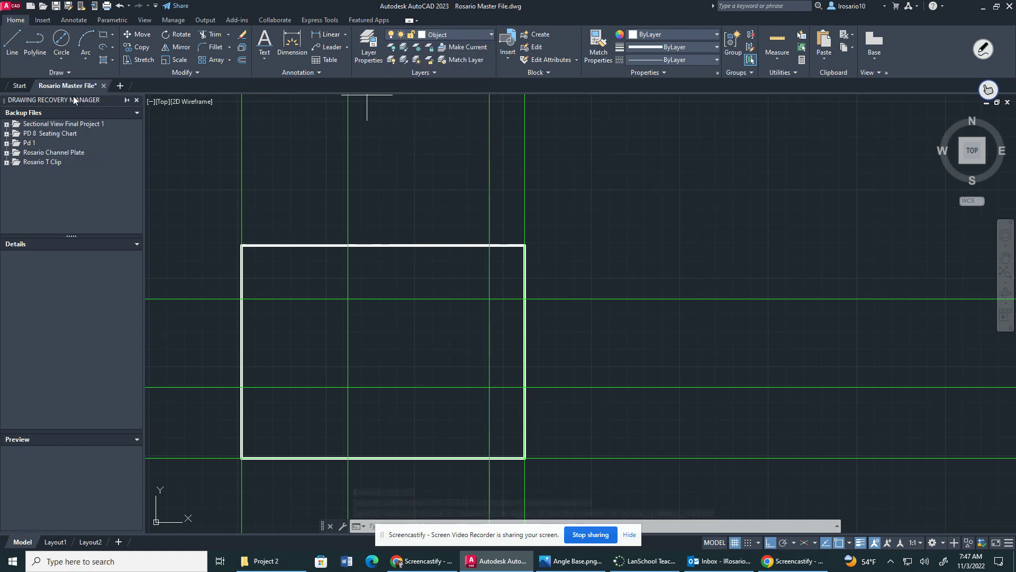
pyautogui.click(348, 388)
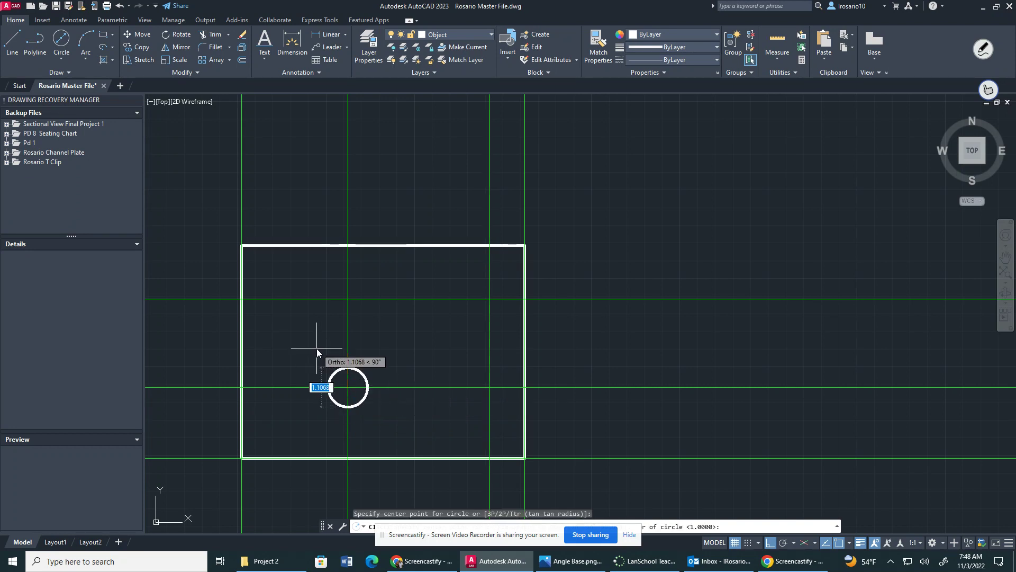
pyautogui.write('2')
pyautogui.press('Return')
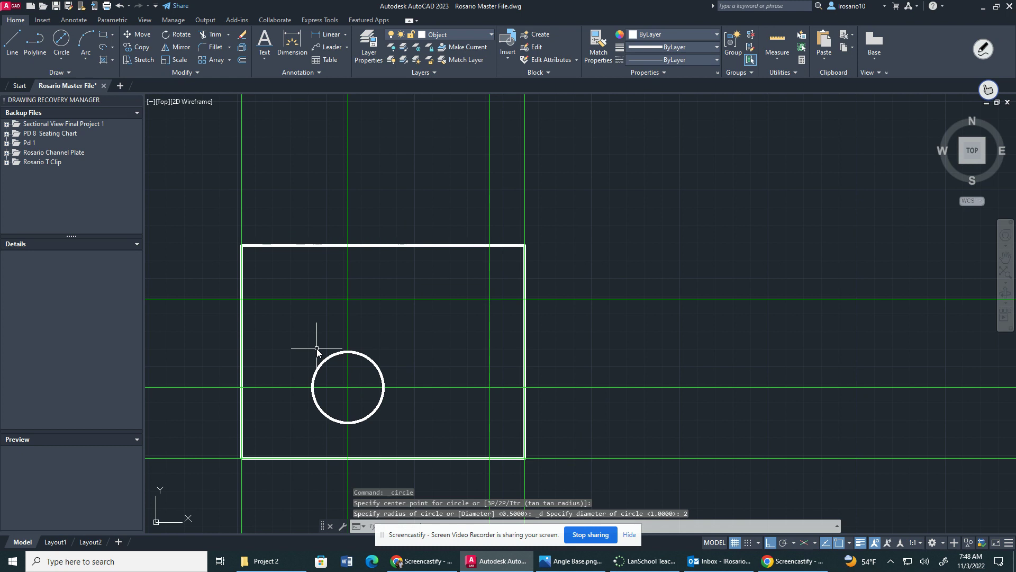
# - Add a concentric diameter-1 circle at the same center
pyautogui.click(62, 50)
pyautogui.click(79, 69)
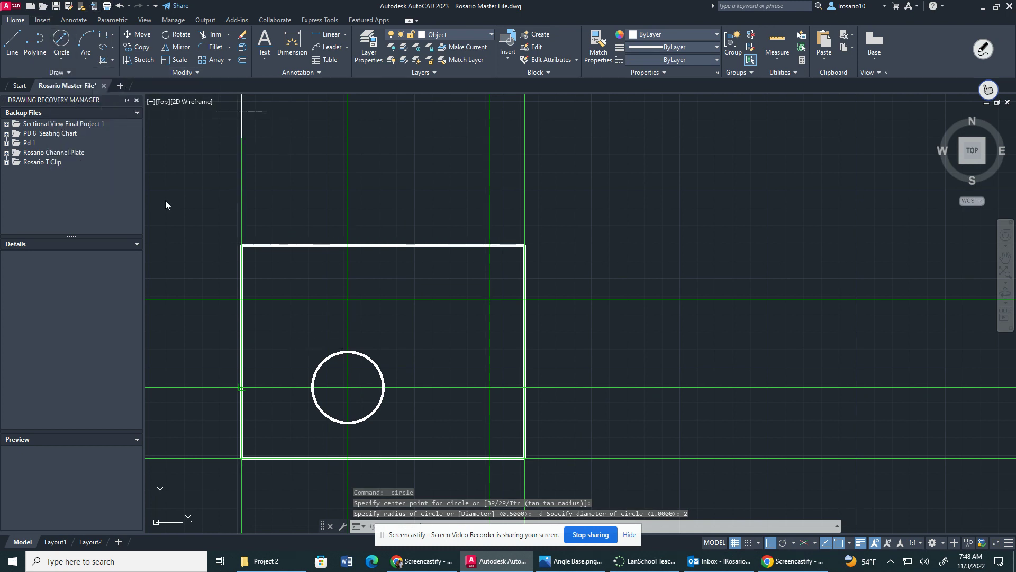
pyautogui.click(348, 388)
pyautogui.write('1')
pyautogui.press('Return')
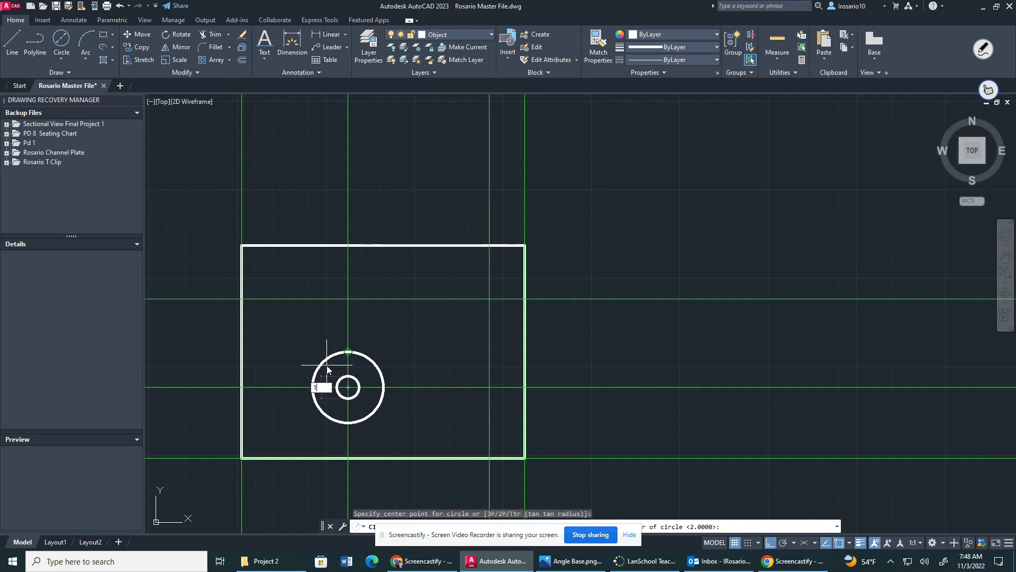
pyautogui.press('Escape')
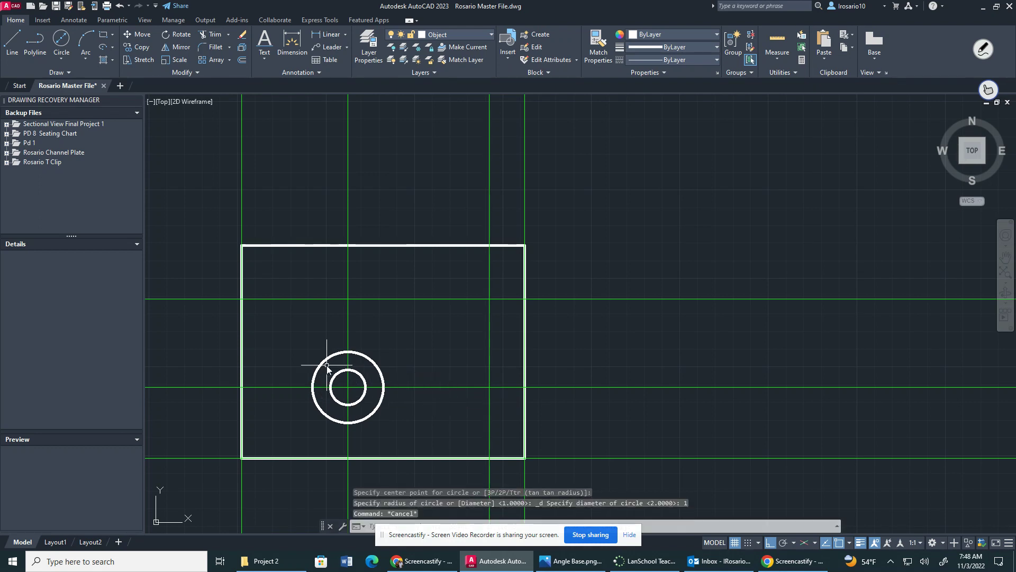
pyautogui.write('l')
pyautogui.press('Return')
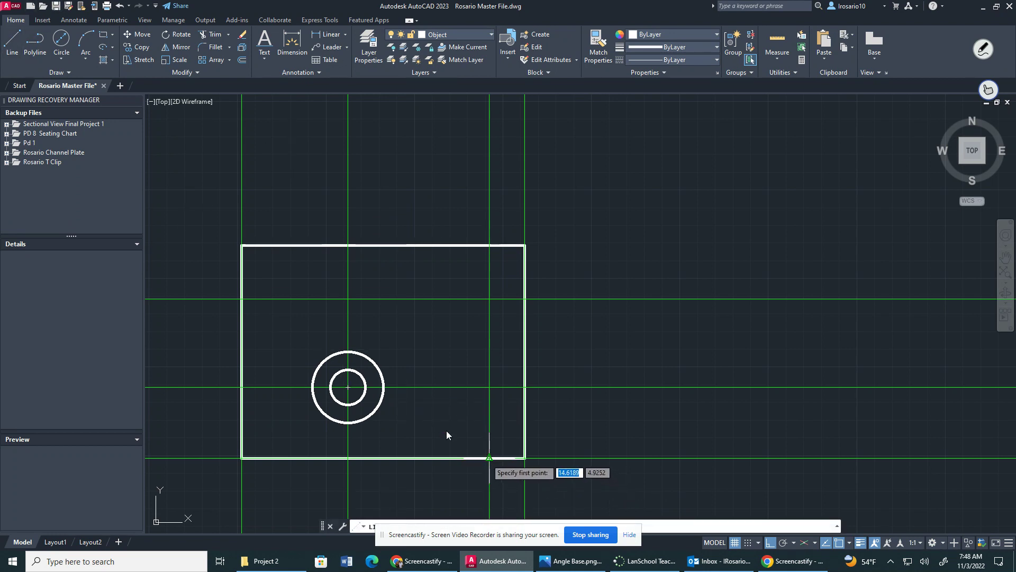
# - Draw a vertical line rising 2 units from the bottom edge, 1 in from the right
pyautogui.click(490, 459)
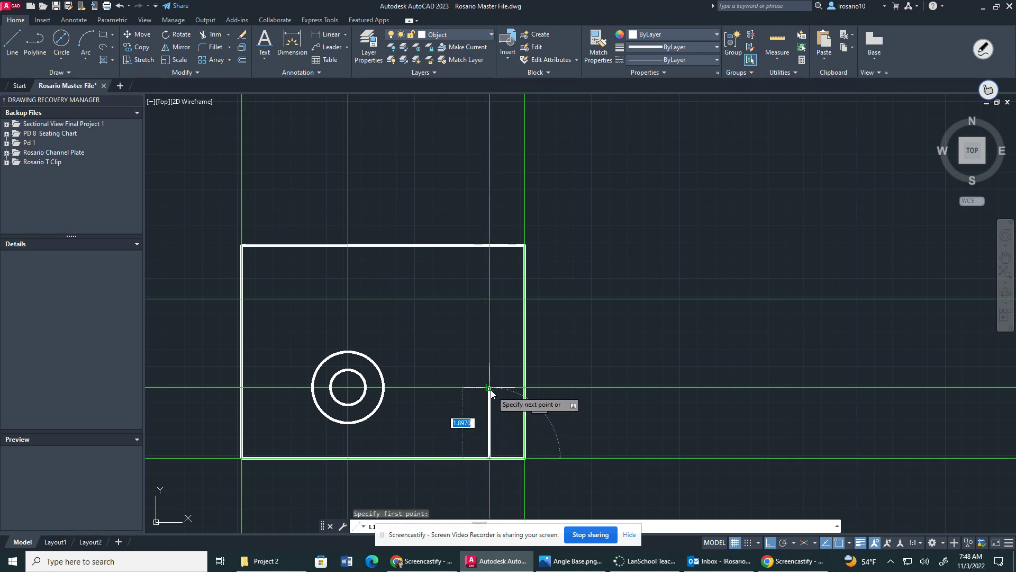
pyautogui.click(489, 388)
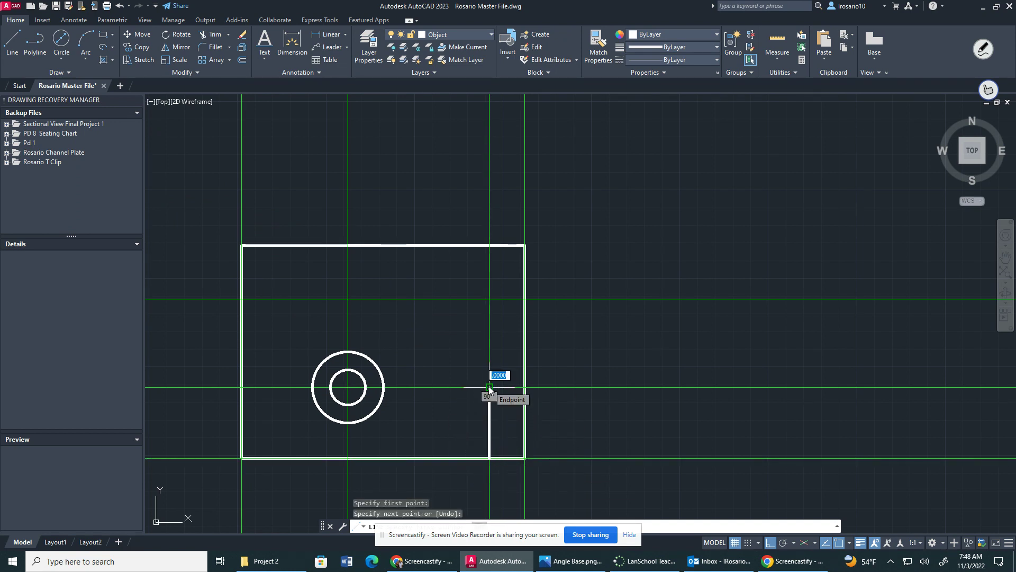
pyautogui.press('Escape')
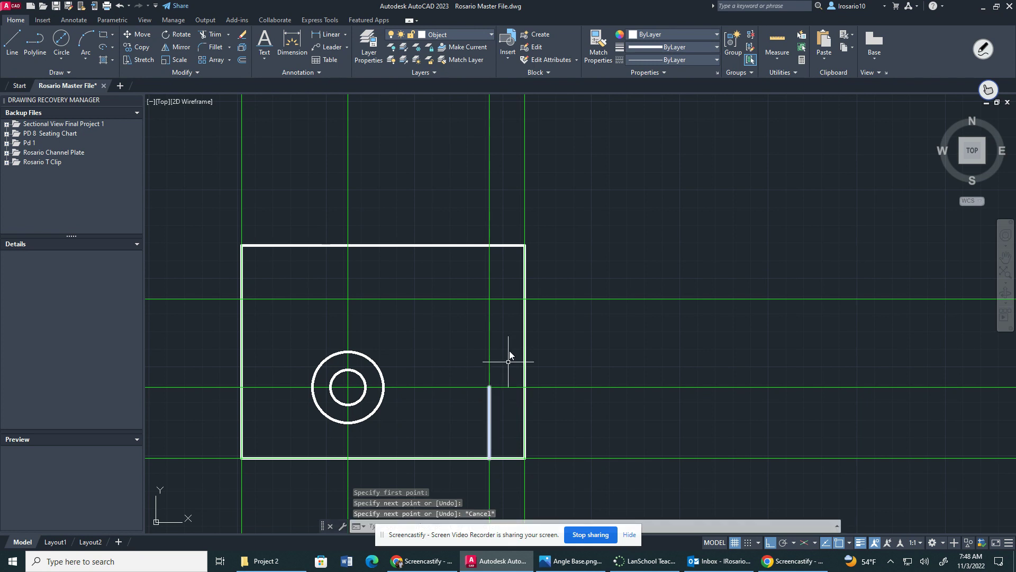
# - Draw a horizontal line across the outline at height 4.5 and recheck the reference image
pyautogui.click(16, 45)
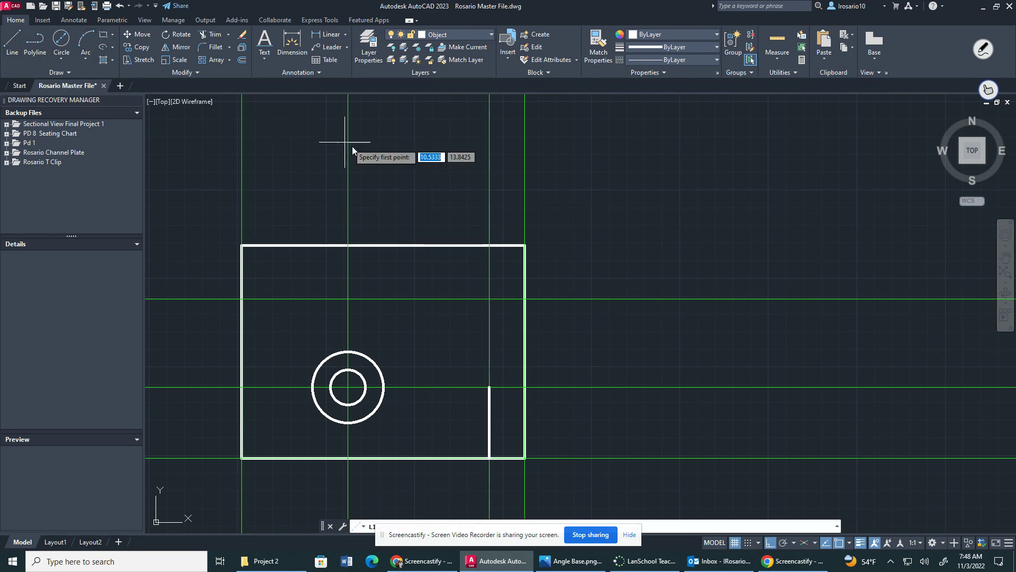
pyautogui.click(525, 299)
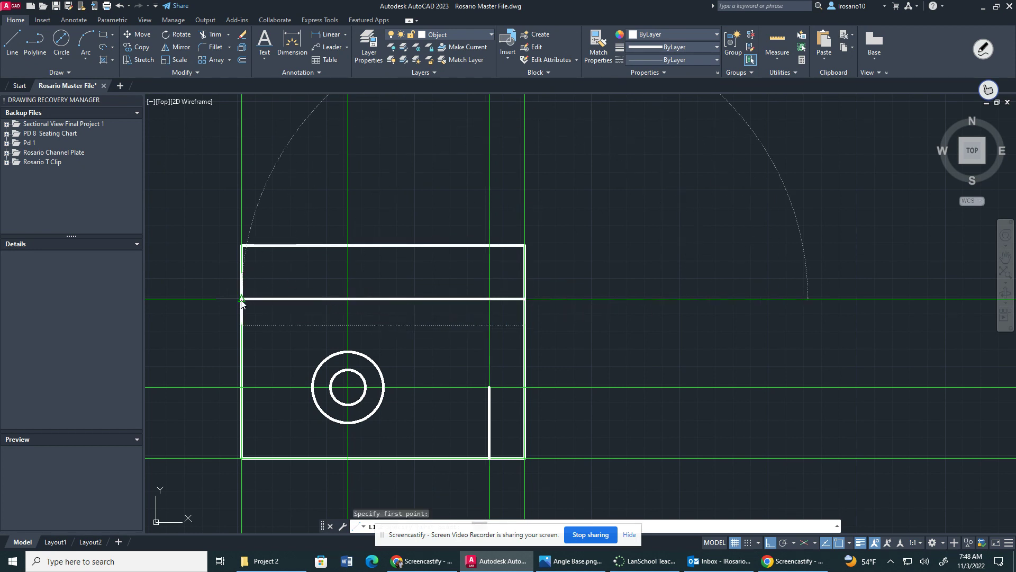
pyautogui.click(241, 299)
pyautogui.press('Escape')
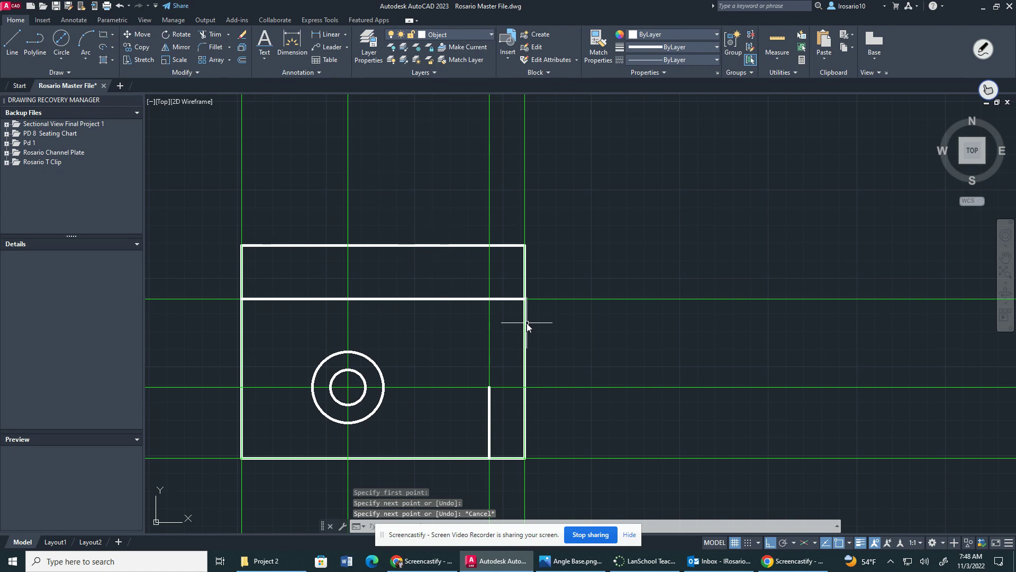
pyautogui.click(592, 560)
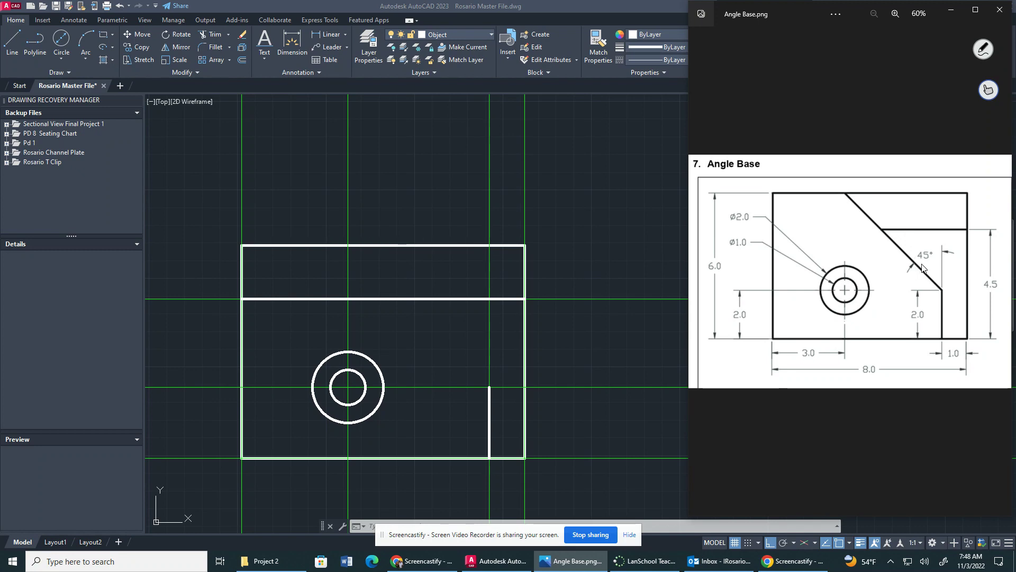
# - Draw a separate horizontal trial line in empty space right of the outline
pyautogui.click(514, 170)
pyautogui.click(12, 42)
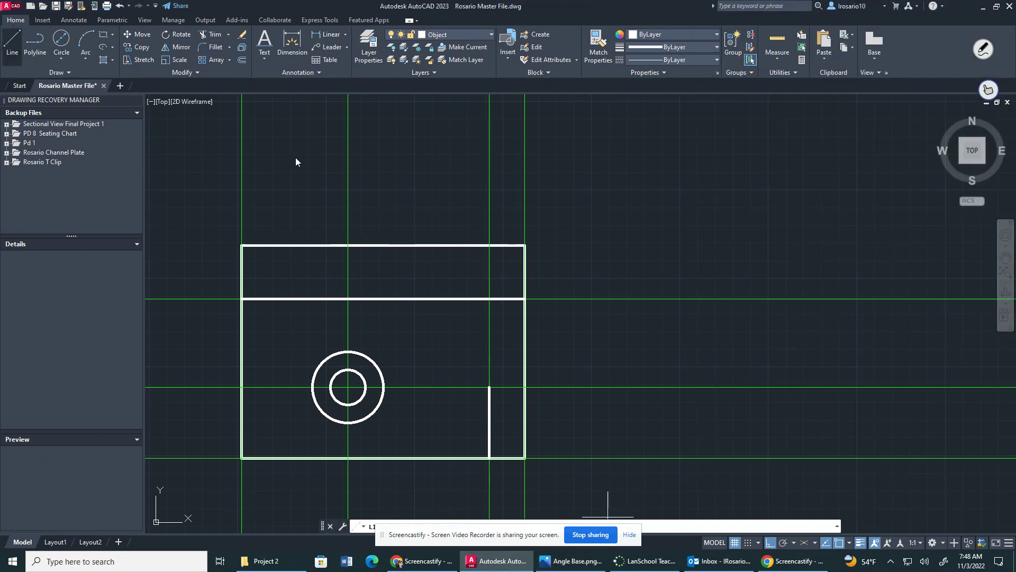
pyautogui.click(620, 222)
pyautogui.click(881, 223)
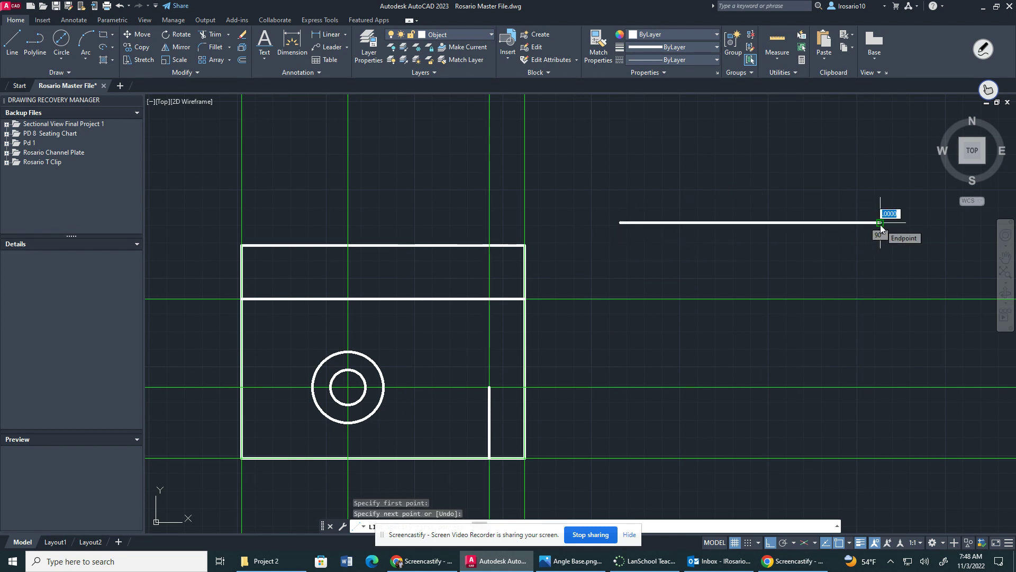
pyautogui.press('Escape')
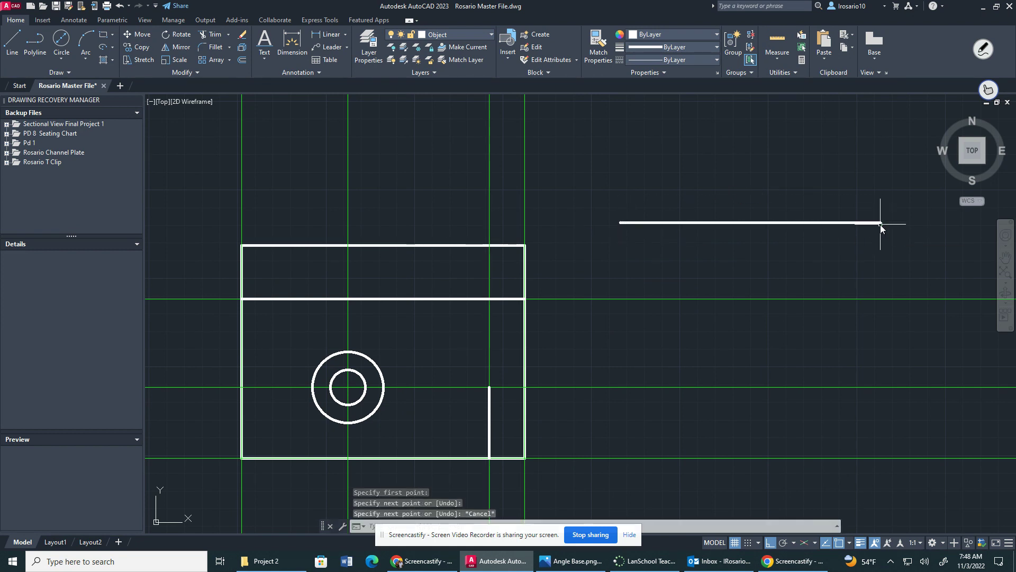
# - Start a new line at the trial line's midpoint, ready for angle entry
pyautogui.click(20, 58)
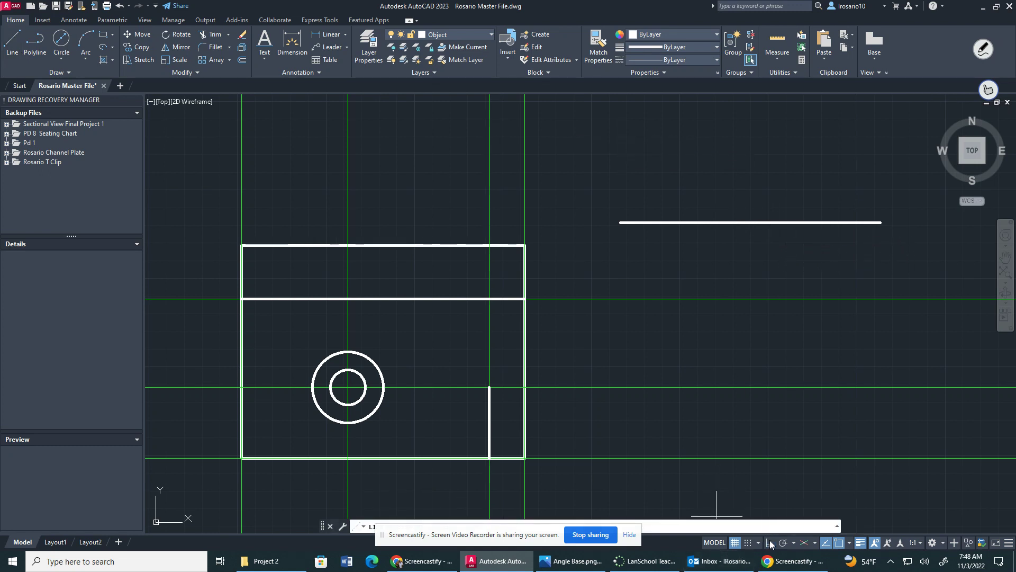
pyautogui.click(11, 42)
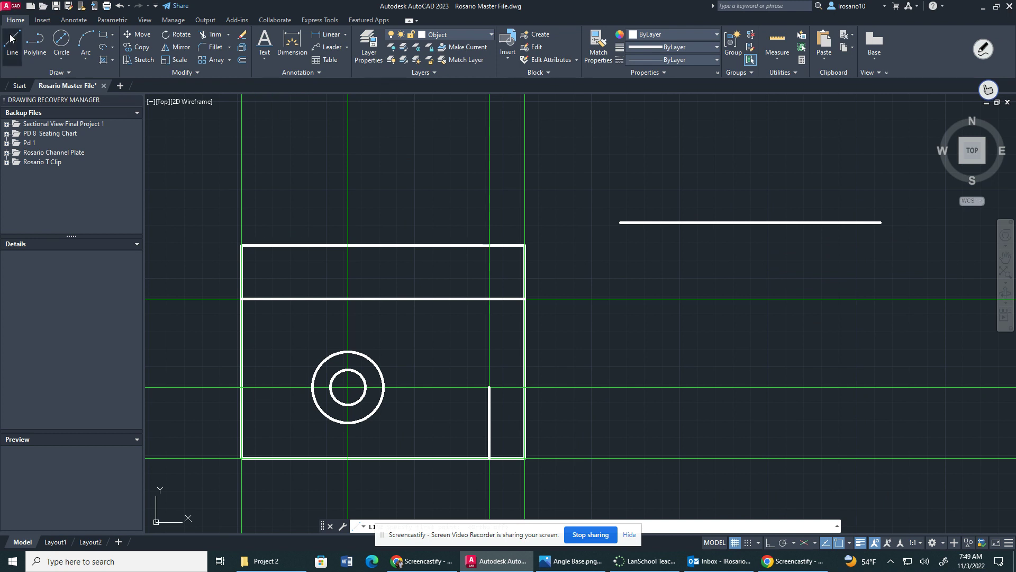
pyautogui.click(750, 223)
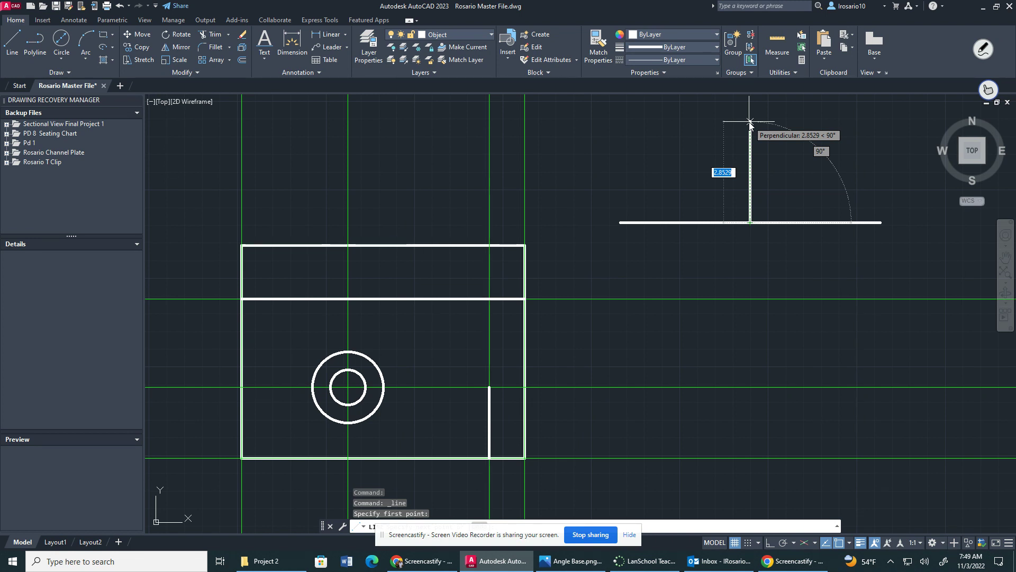
pyautogui.press('Tab')
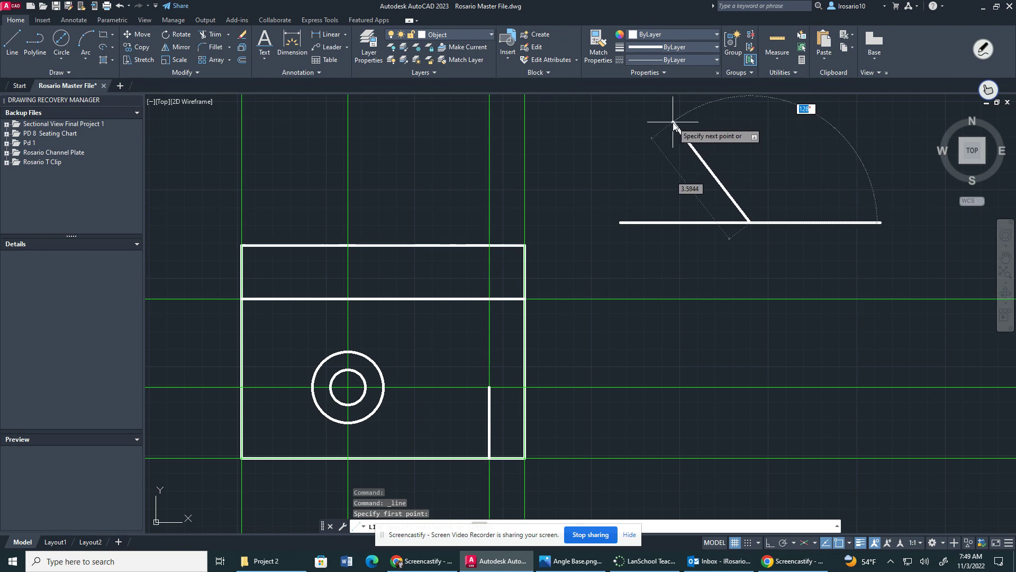
# - Compute 180 - 45 = 135 in Windows Calculator
pyautogui.click(146, 565)
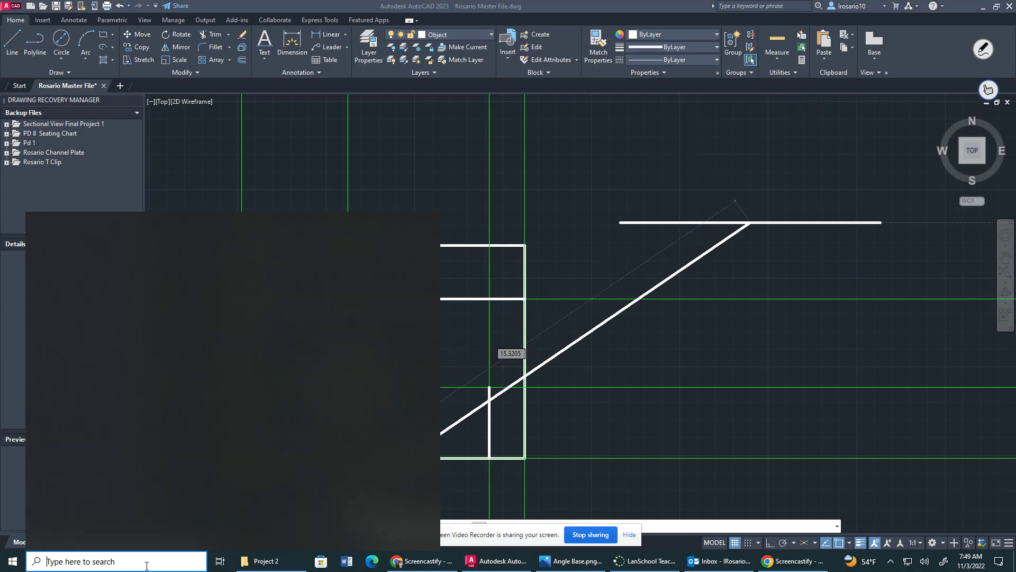
pyautogui.write('cal')
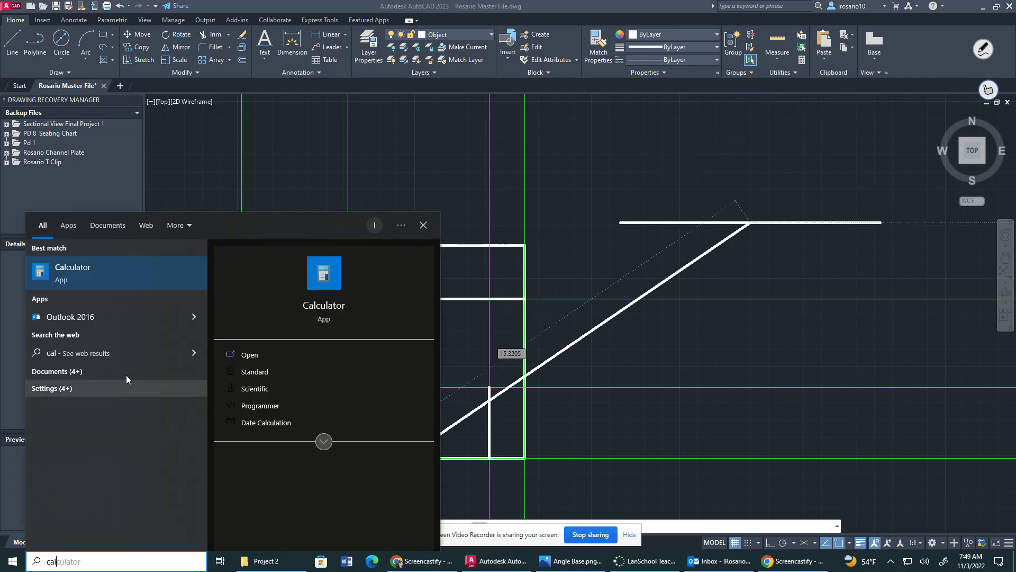
pyautogui.click(91, 274)
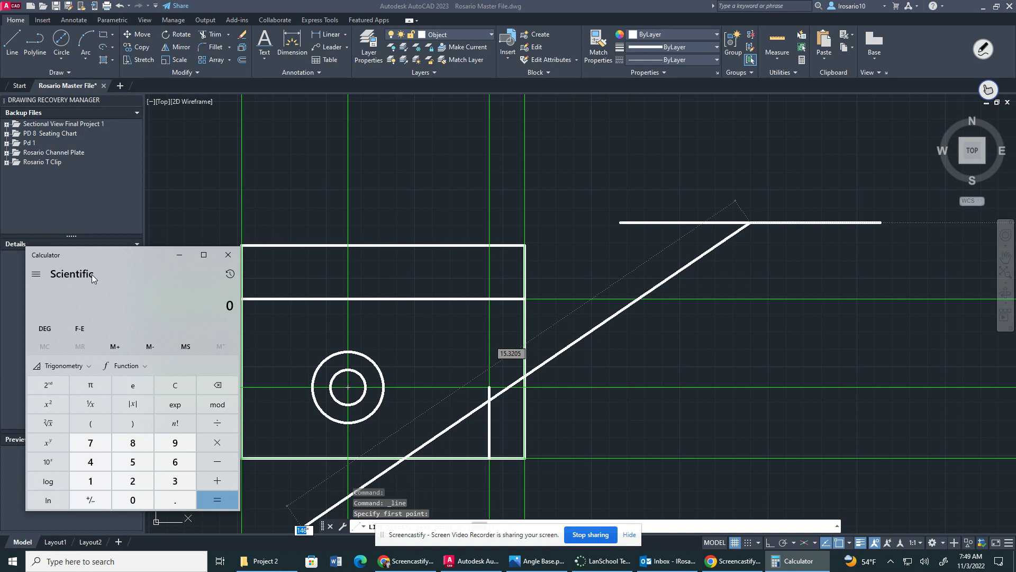
pyautogui.write('180 - 45')
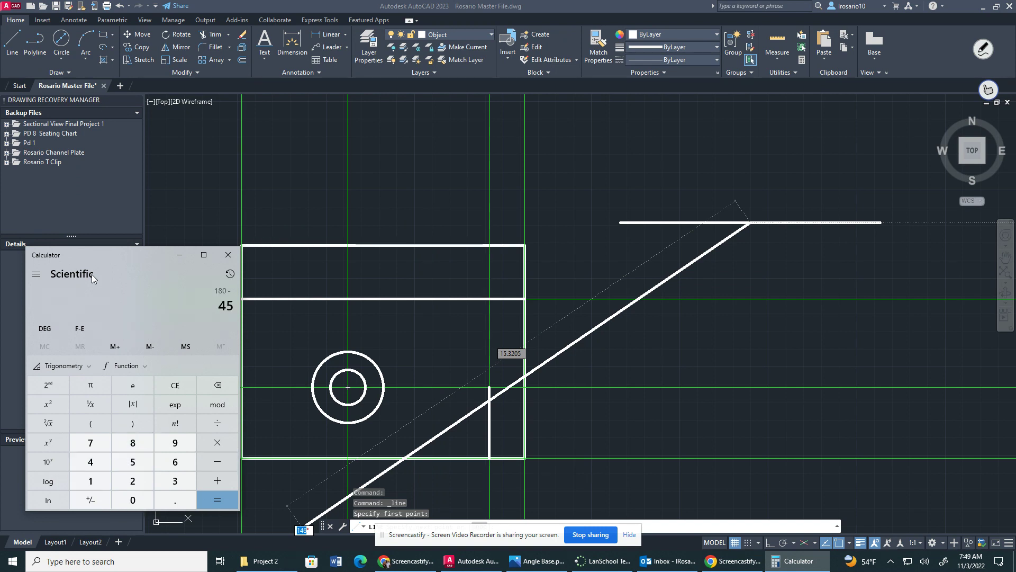
pyautogui.press('Return')
# - Finish the slanted line at 135° from the horizontal line's midpoint
pyautogui.click(389, 198)
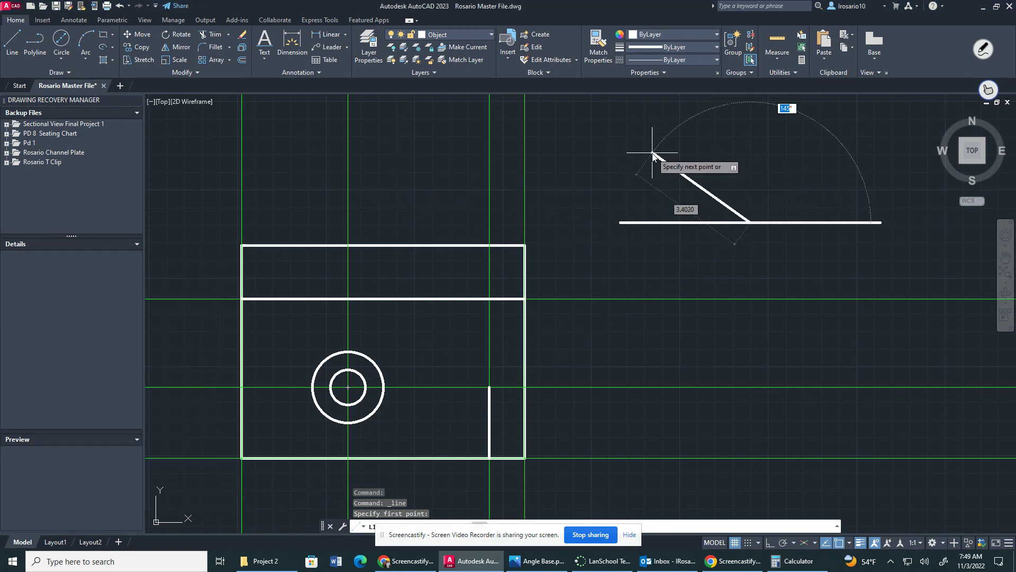
pyautogui.write('13')
pyautogui.press('Return')
pyautogui.press('Escape')
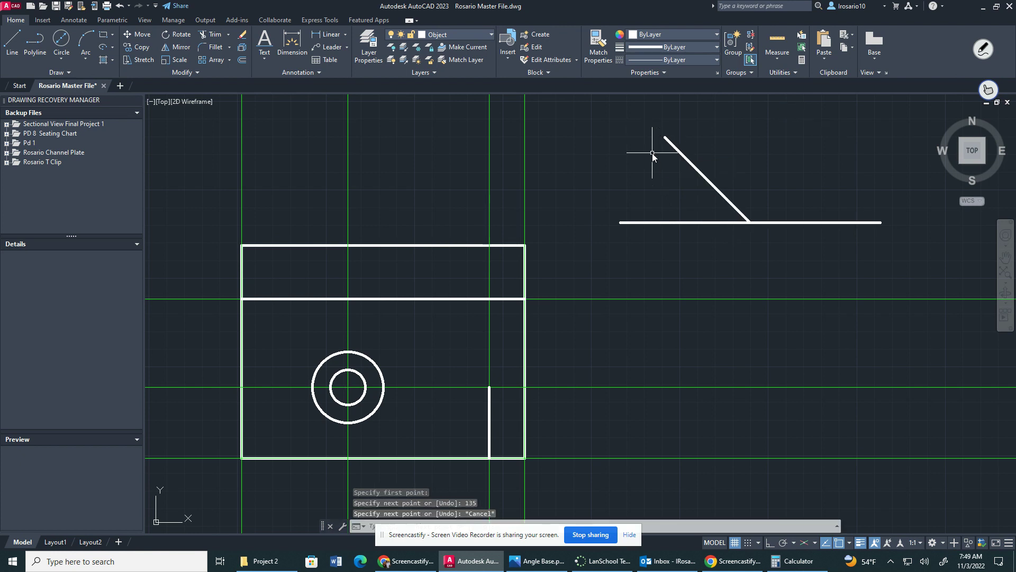
# - On the Dimension layer, place a 45° angular dimension between the slanted and horizontal trial lines
pyautogui.click(345, 35)
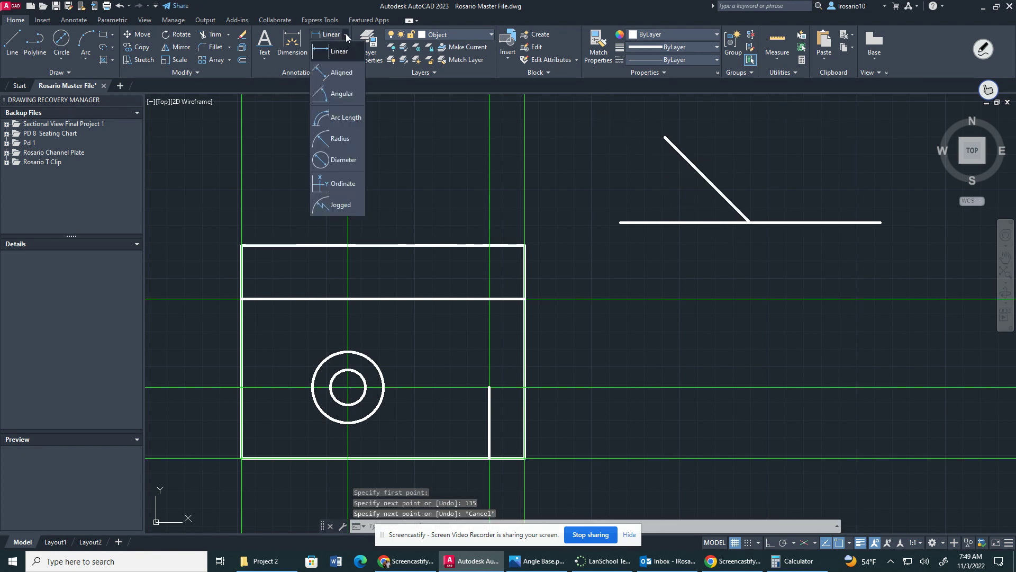
pyautogui.click(350, 93)
pyautogui.click(469, 34)
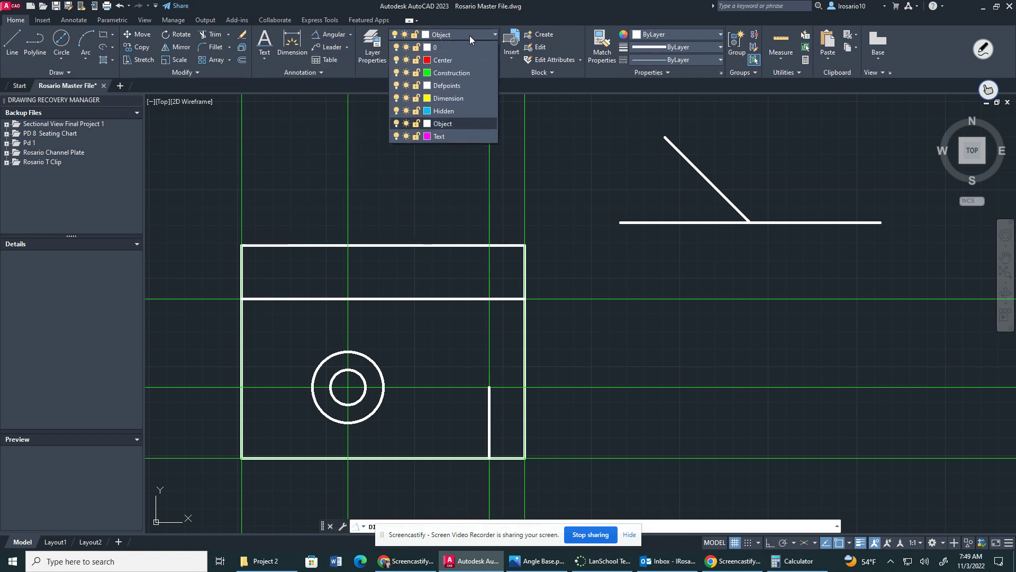
pyautogui.click(455, 100)
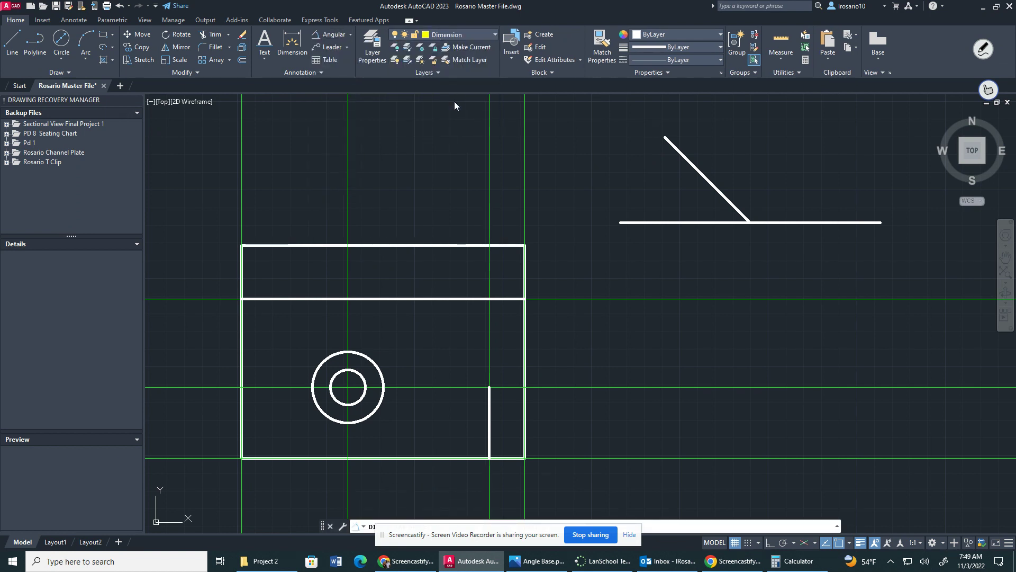
pyautogui.click(717, 189)
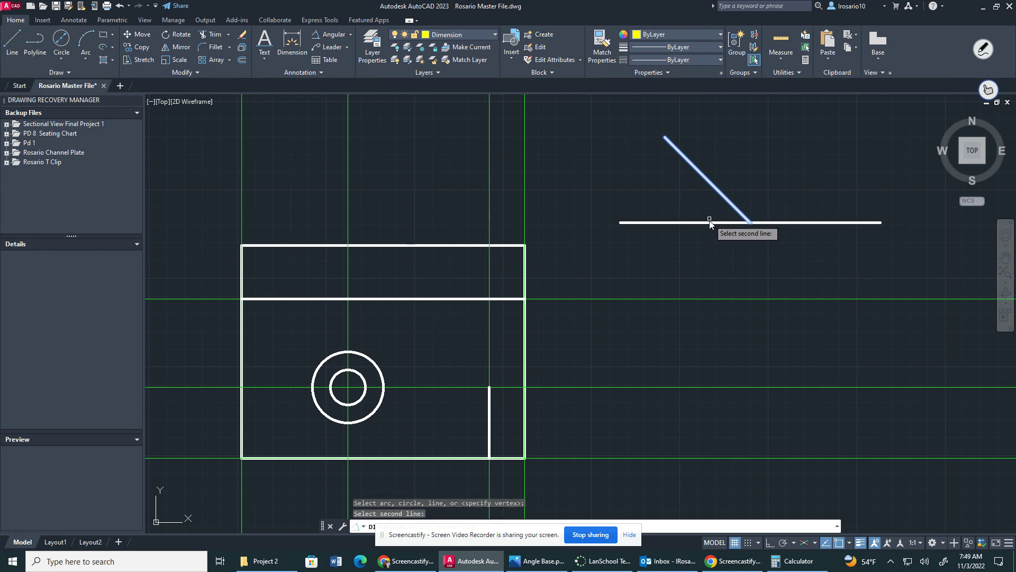
pyautogui.click(708, 225)
pyautogui.click(691, 223)
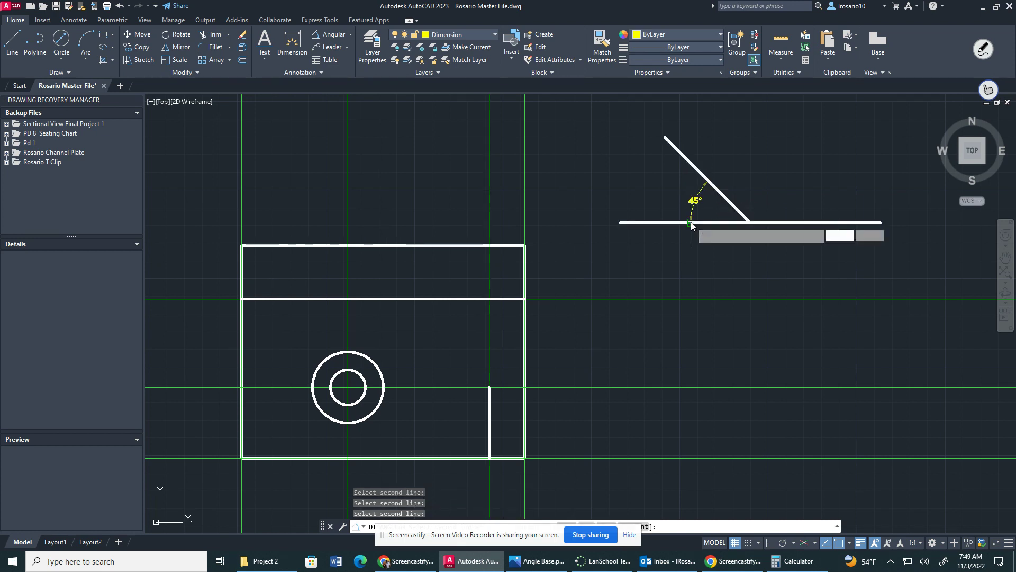
pyautogui.click(671, 199)
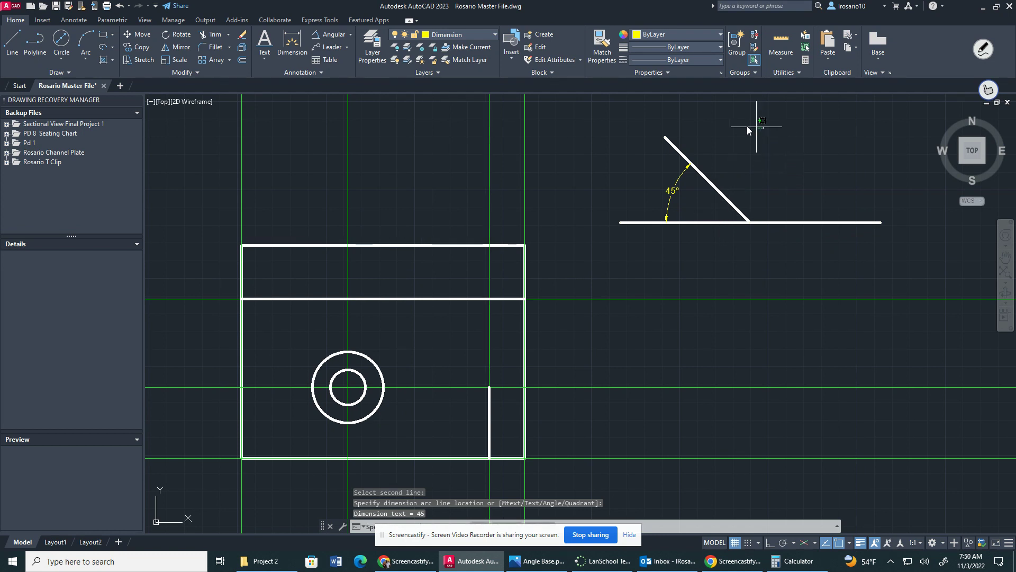
pyautogui.moveTo(747, 126)
pyautogui.mouseDown()
pyautogui.moveTo(612, 195)
pyautogui.moveTo(723, 230)
pyautogui.moveTo(878, 230)
pyautogui.mouseUp()
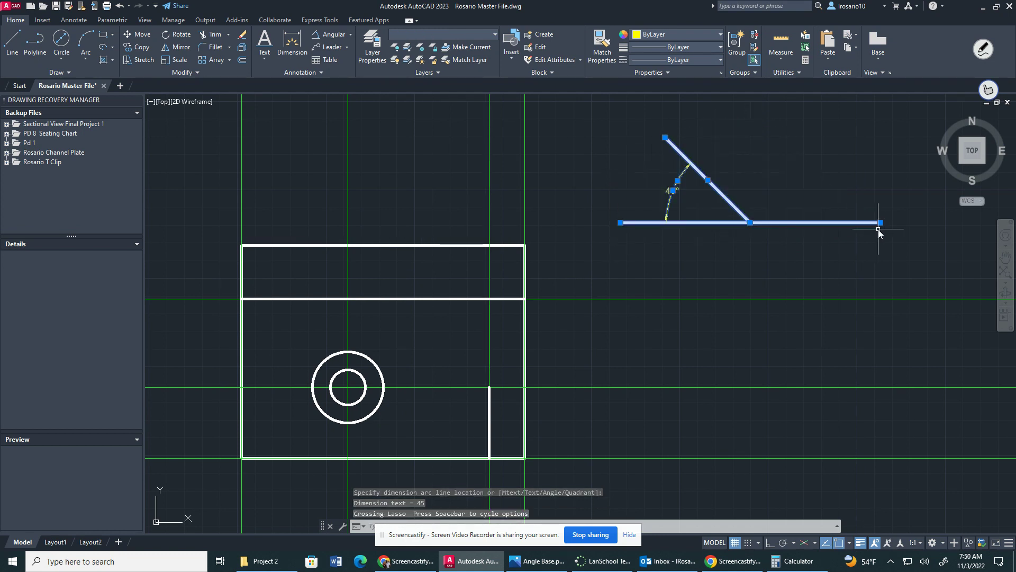
pyautogui.write('\\')
# - Erase the trial angled lines and their 45° dimension
pyautogui.press('Escape')
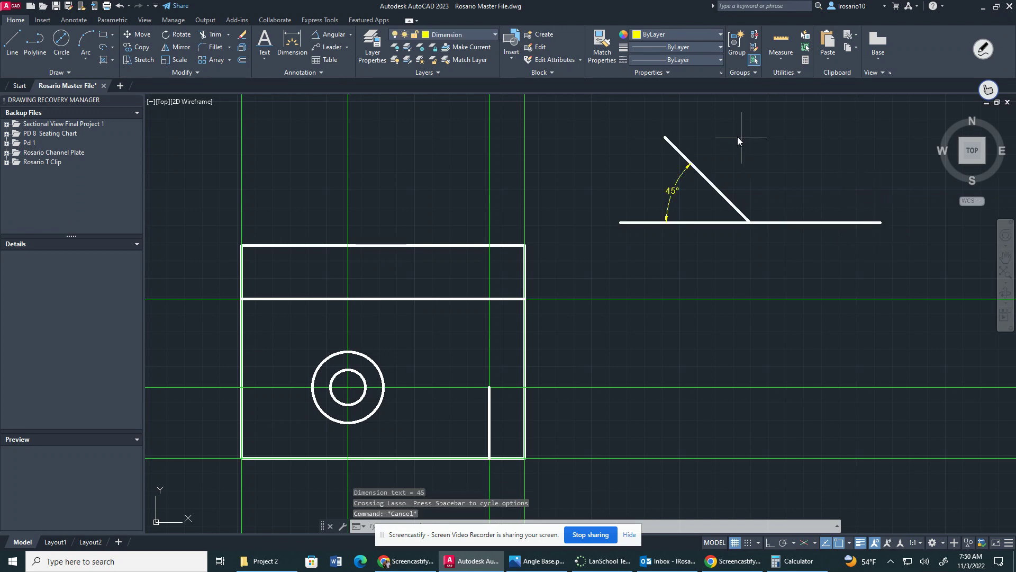
pyautogui.moveTo(738, 137)
pyautogui.mouseDown()
pyautogui.moveTo(582, 237)
pyautogui.moveTo(731, 297)
pyautogui.moveTo(940, 231)
pyautogui.mouseUp()
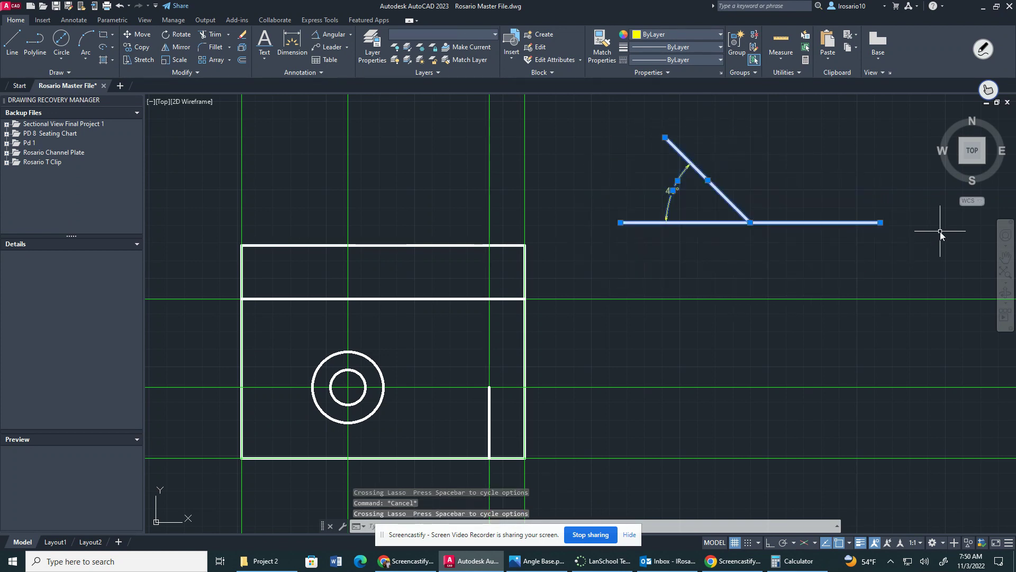
pyautogui.press('Delete')
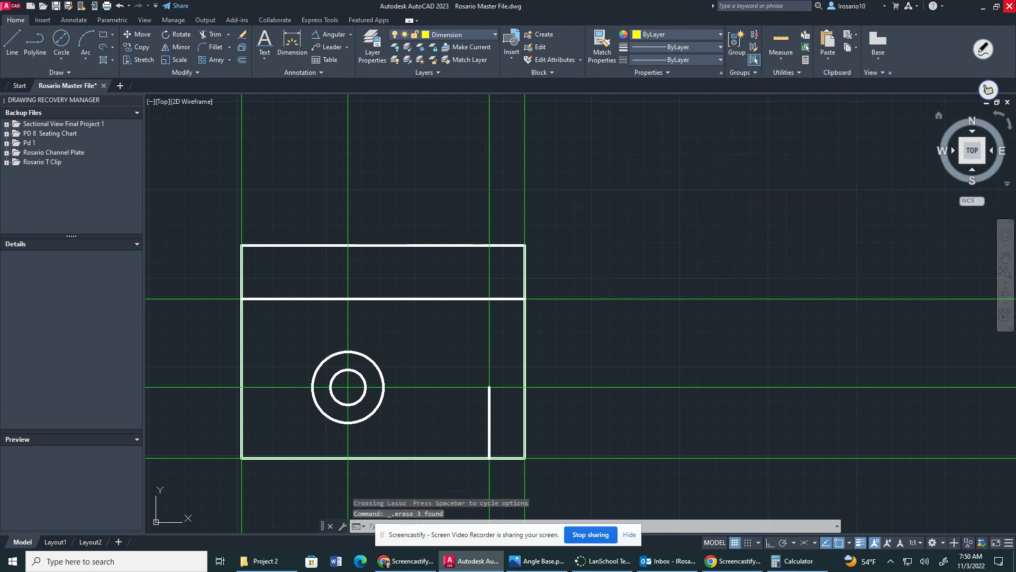
# - Make Object the current layer and start a line at the short vertical line's top
pyautogui.click(471, 33)
pyautogui.click(443, 123)
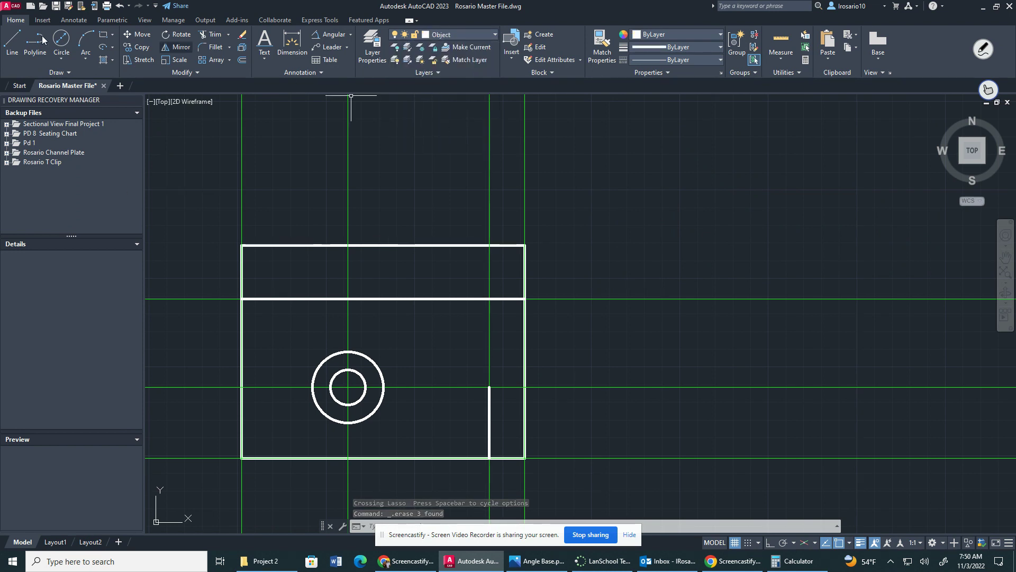
pyautogui.click(12, 43)
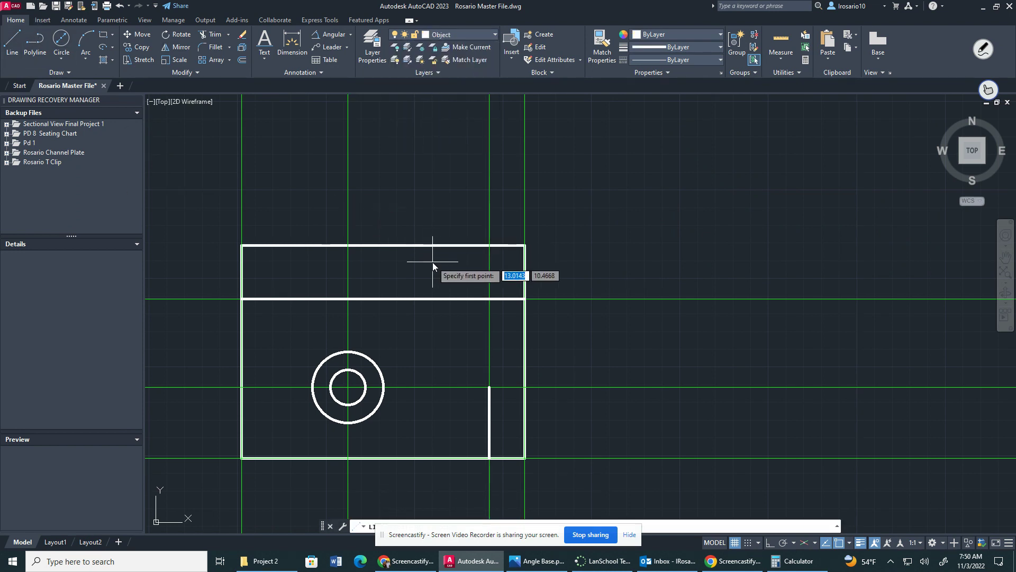
pyautogui.click(542, 561)
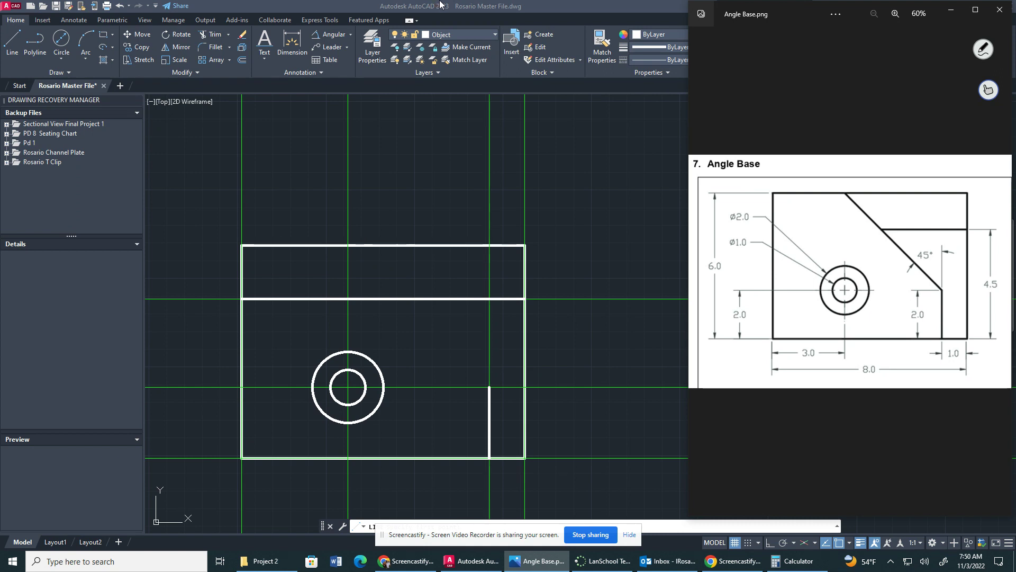
pyautogui.click(439, 4)
pyautogui.click(16, 37)
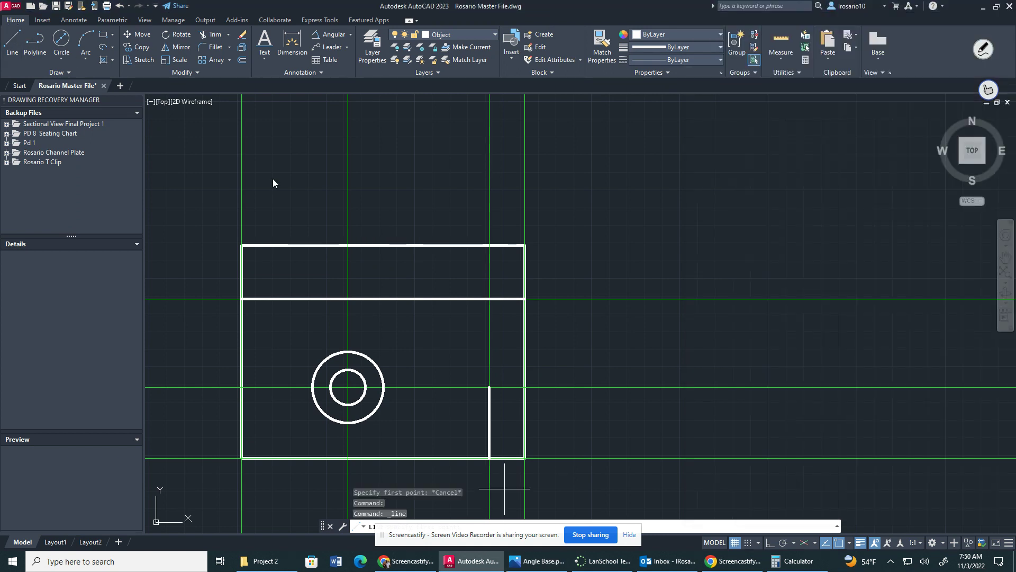
pyautogui.click(488, 389)
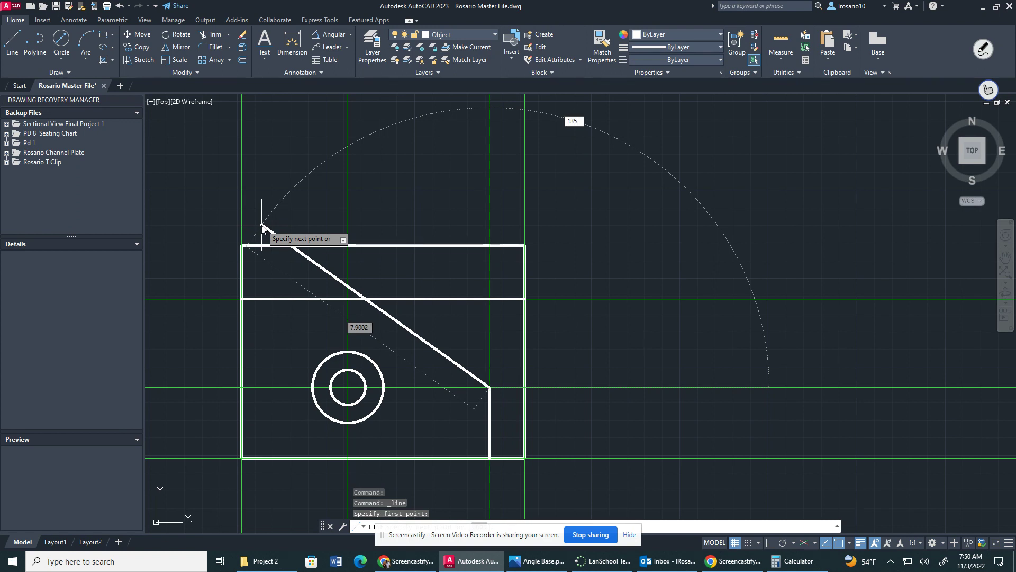
# - Draw the 135° diagonal up-left past the outline's top edge, then open the layer list
pyautogui.press('Return')
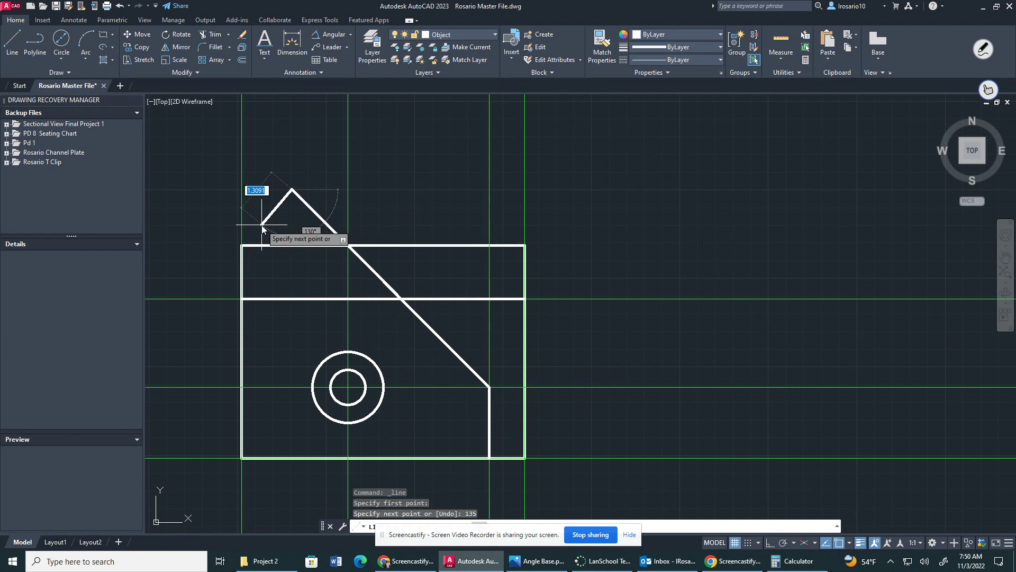
pyautogui.press('Escape')
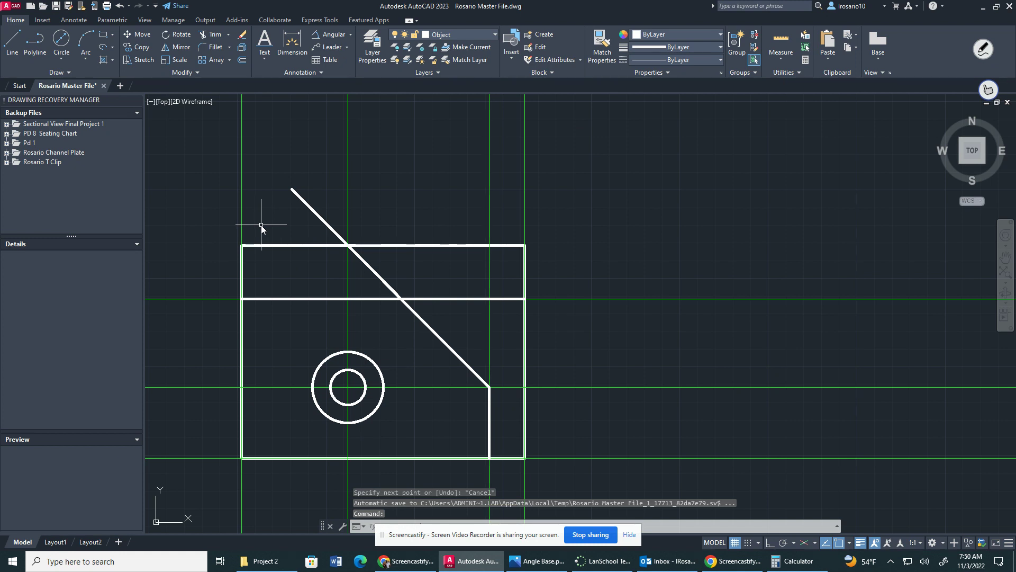
pyautogui.click(448, 36)
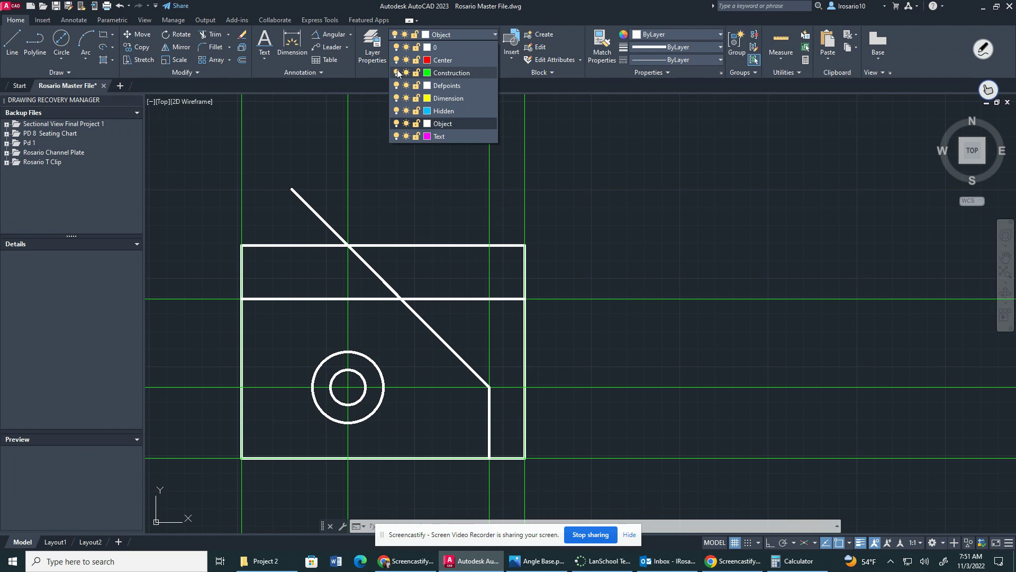
# - Hide the Construction layer and trim the diagonal's top overhang and the horizontal line left of it
pyautogui.click(398, 73)
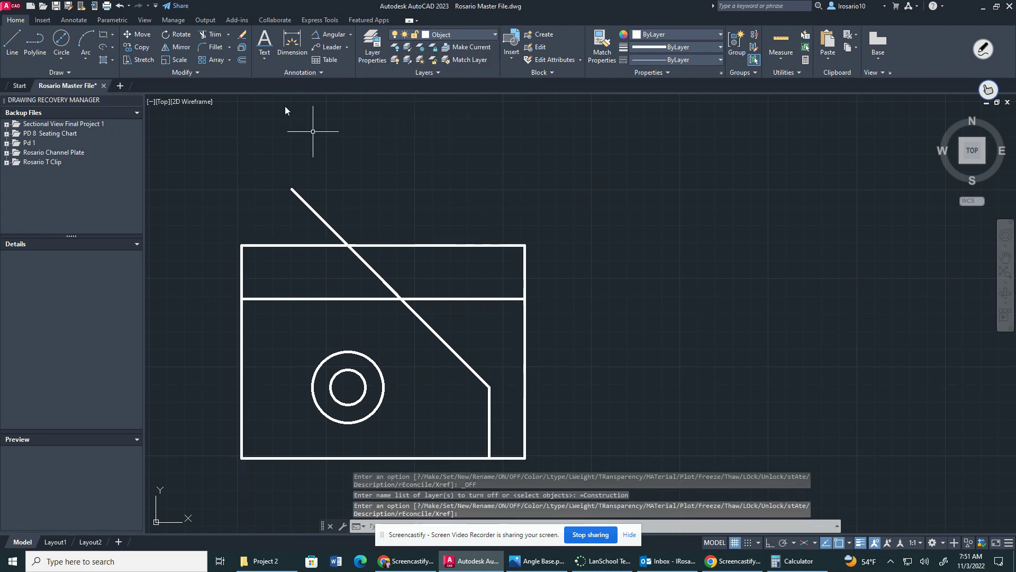
pyautogui.click(216, 38)
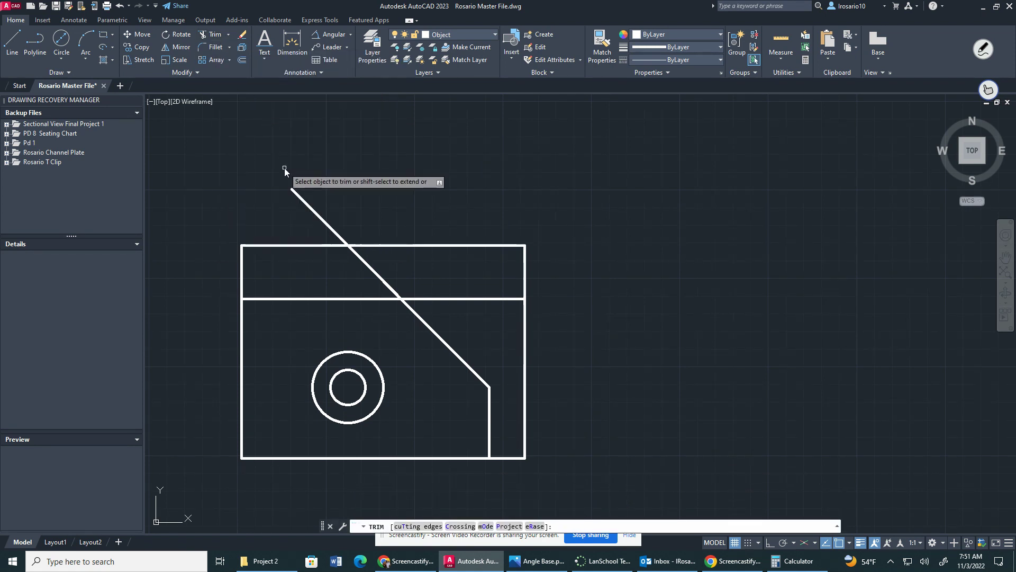
pyautogui.click(300, 201)
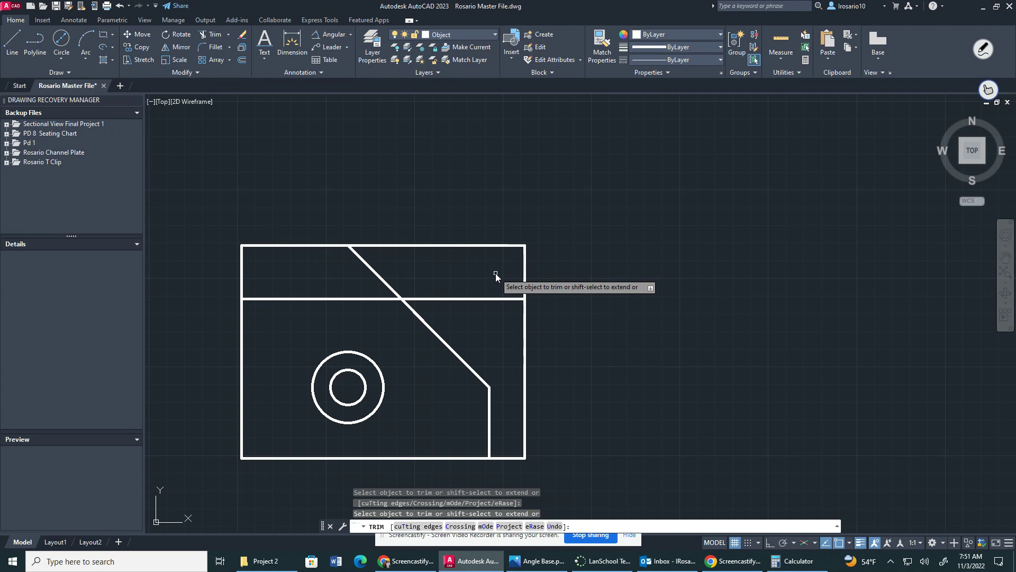
pyautogui.click(367, 299)
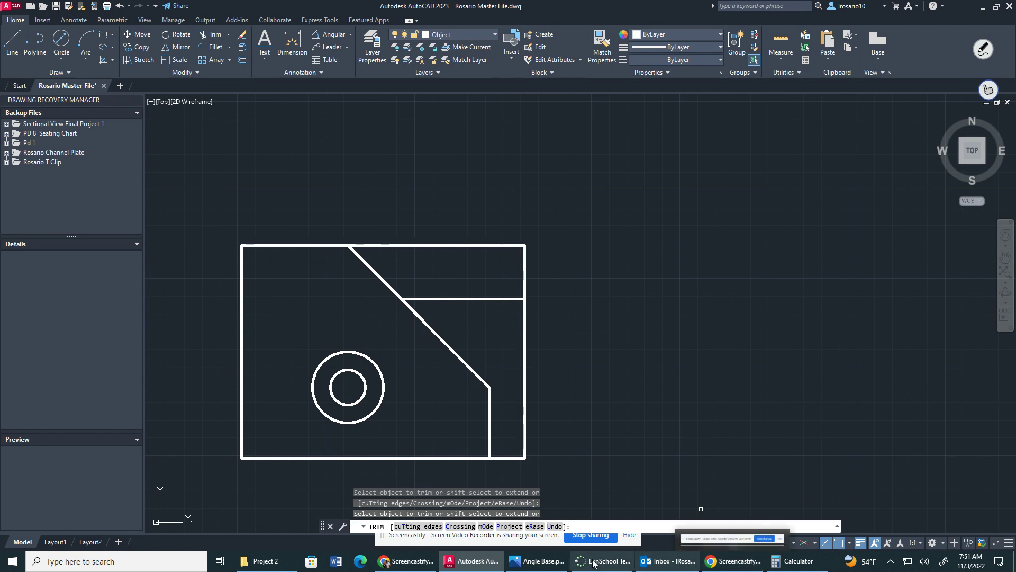
pyautogui.click(537, 561)
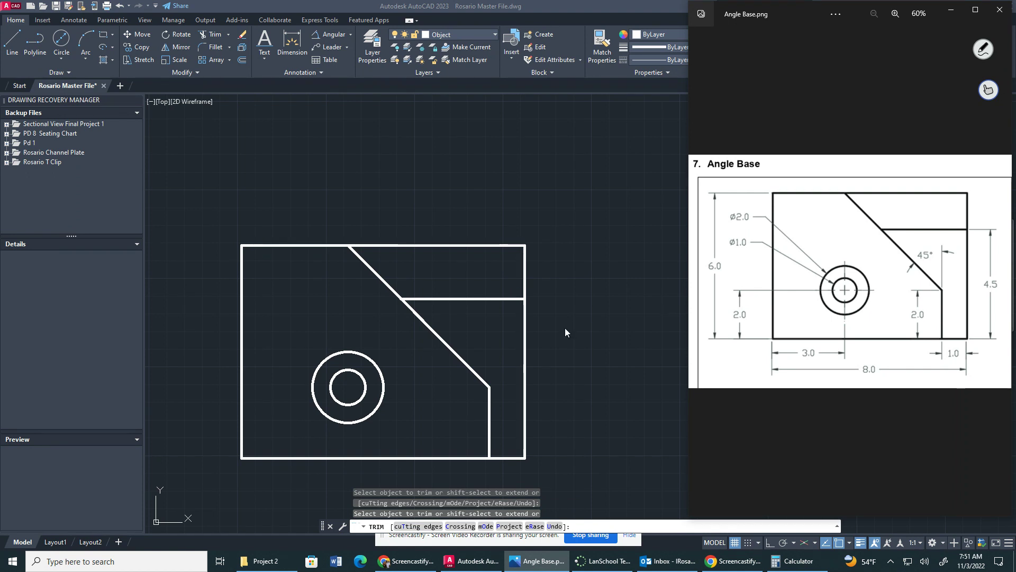
# - On the Center layer, place a center mark on the concentric circles
pyautogui.click(453, 5)
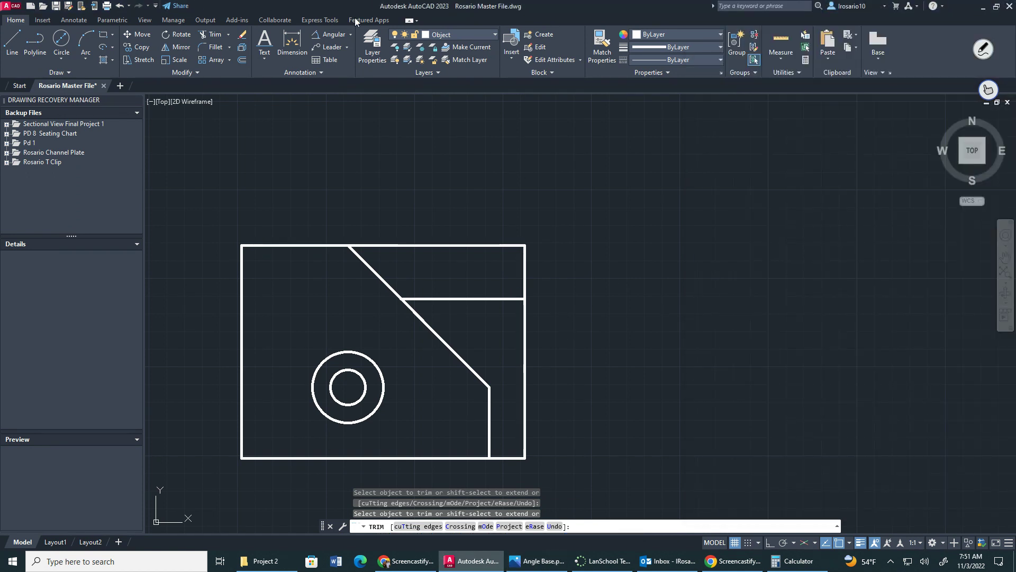
pyautogui.click(459, 34)
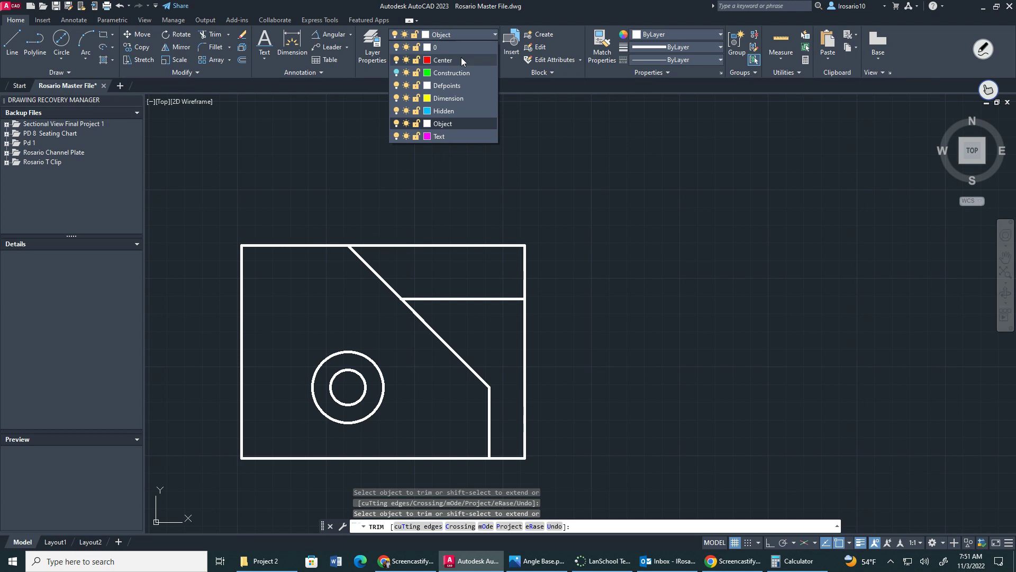
pyautogui.click(463, 60)
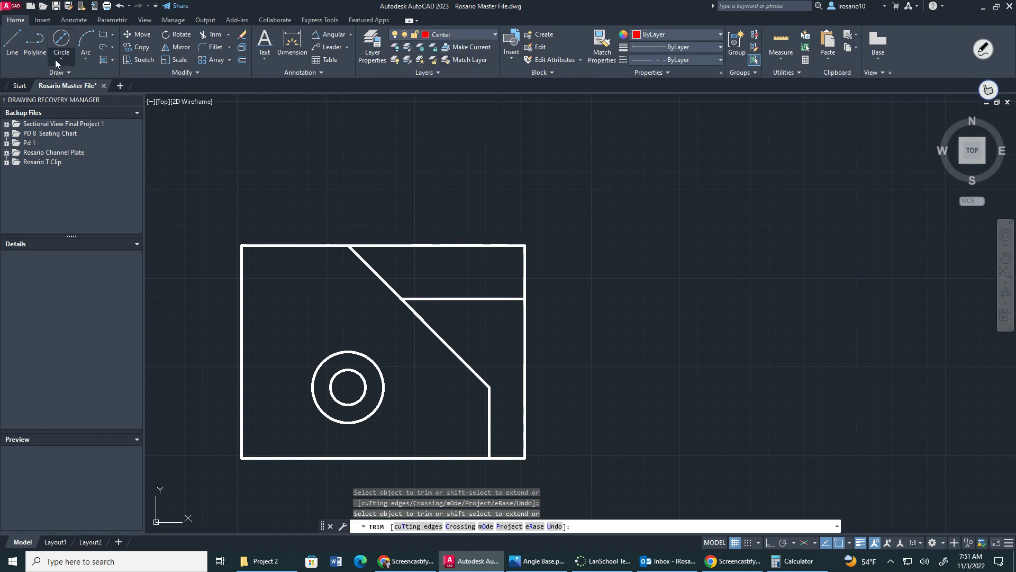
pyautogui.click(71, 21)
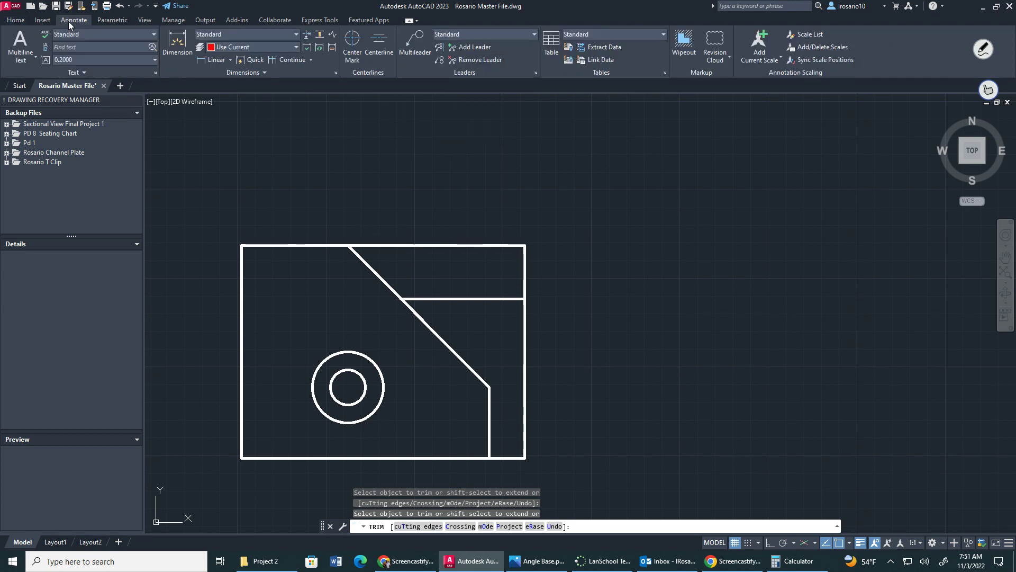
pyautogui.click(352, 45)
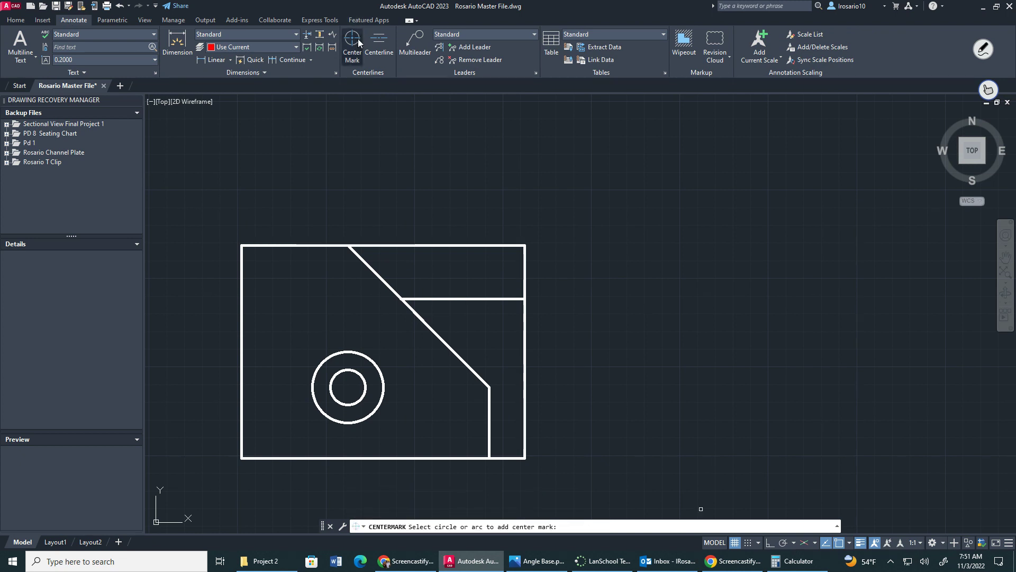
pyautogui.click(366, 362)
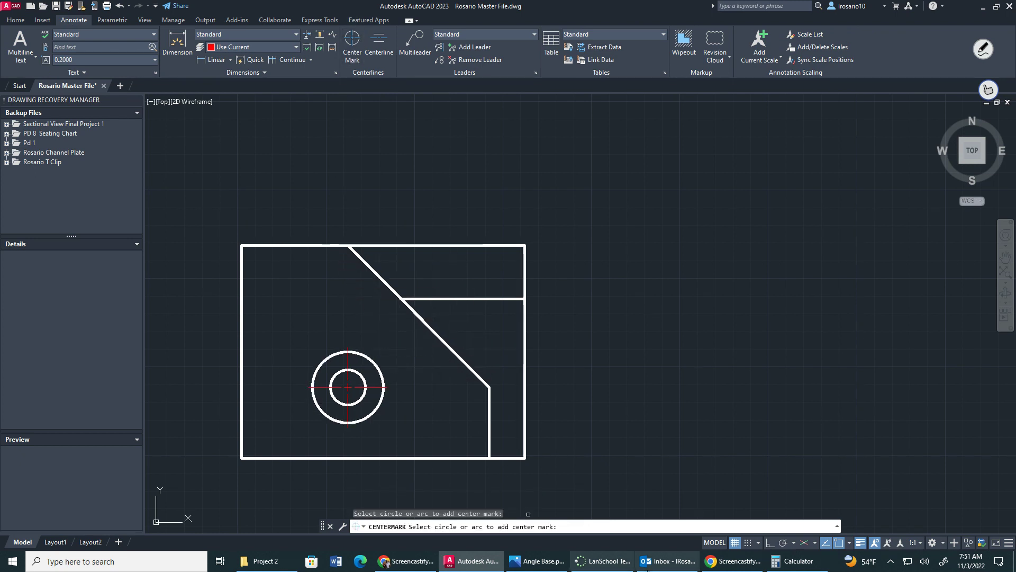
pyautogui.click(562, 560)
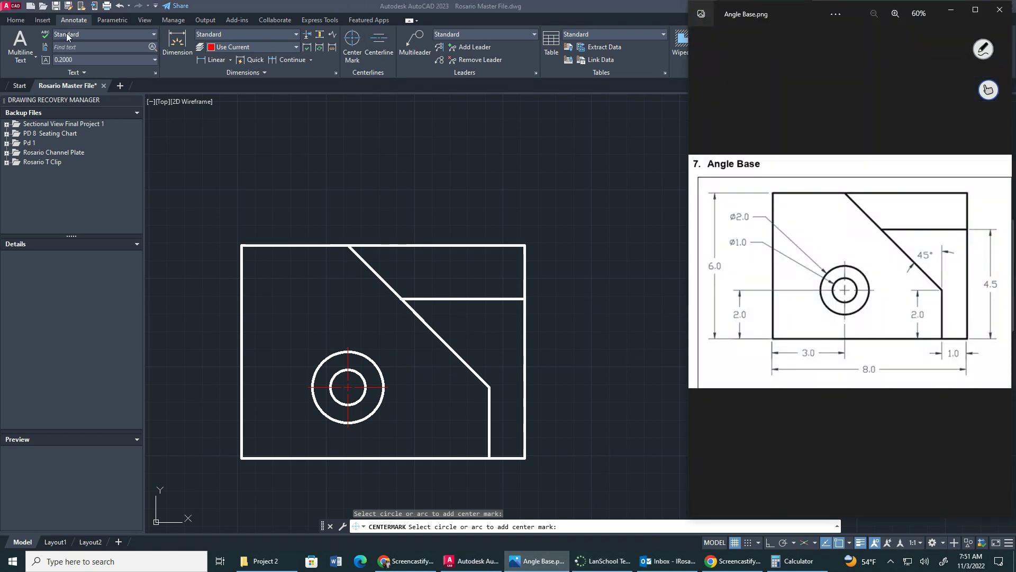
pyautogui.click(23, 20)
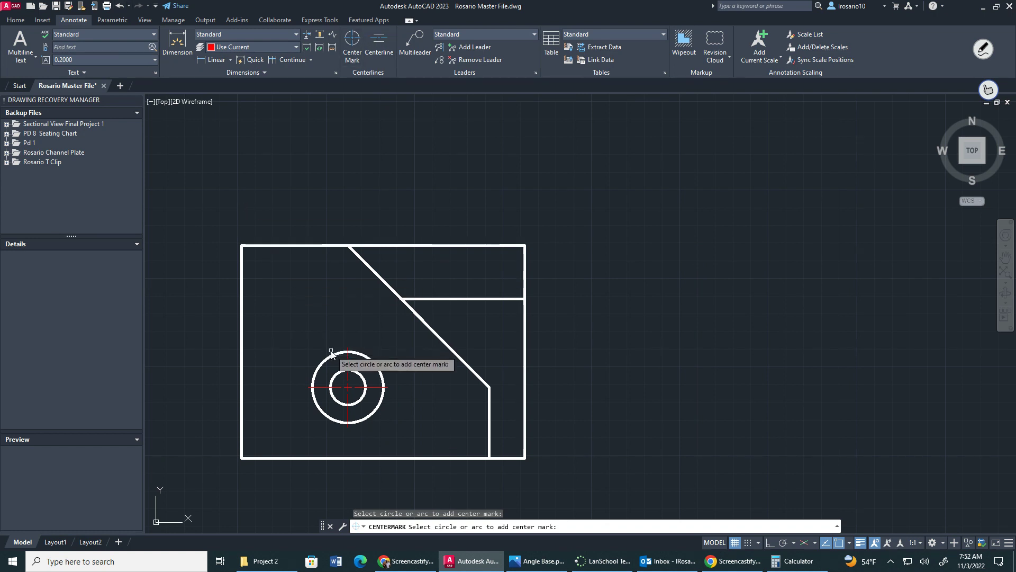
# - Make Dimension the current layer, cancel CENTERMARK, and restore the window beside the reference image
pyautogui.click(14, 21)
pyautogui.click(470, 34)
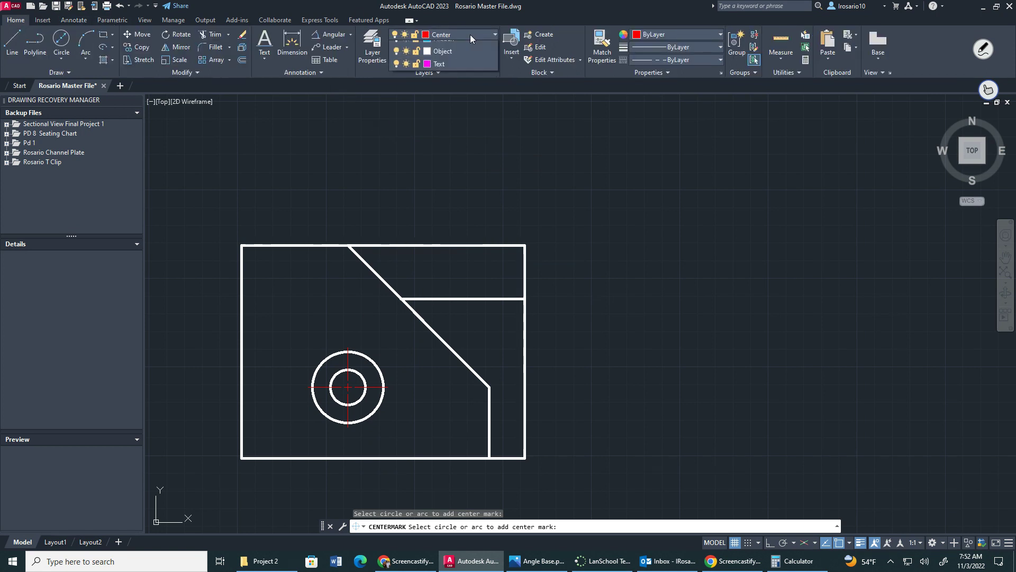
pyautogui.click(447, 99)
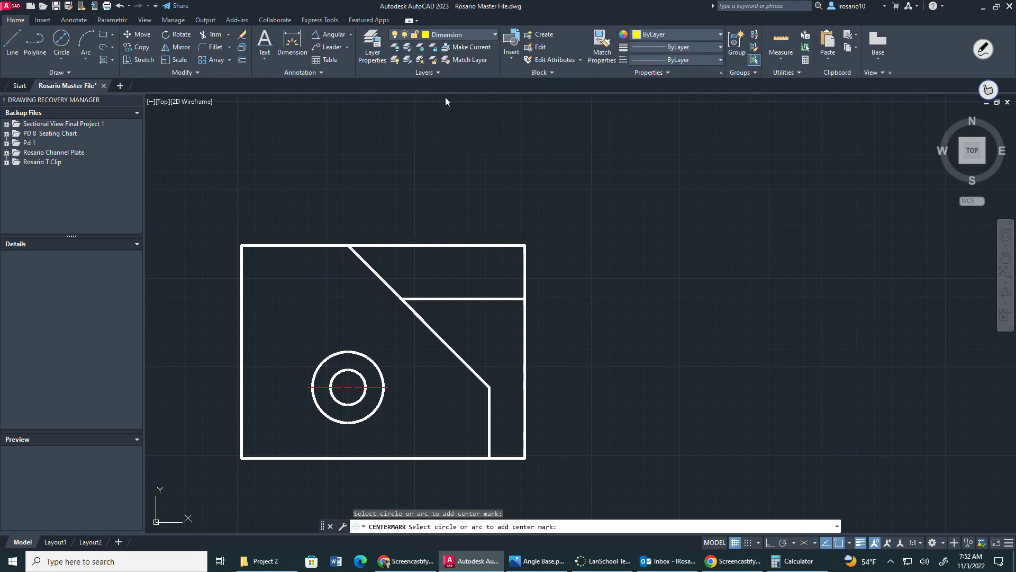
pyautogui.press('Escape')
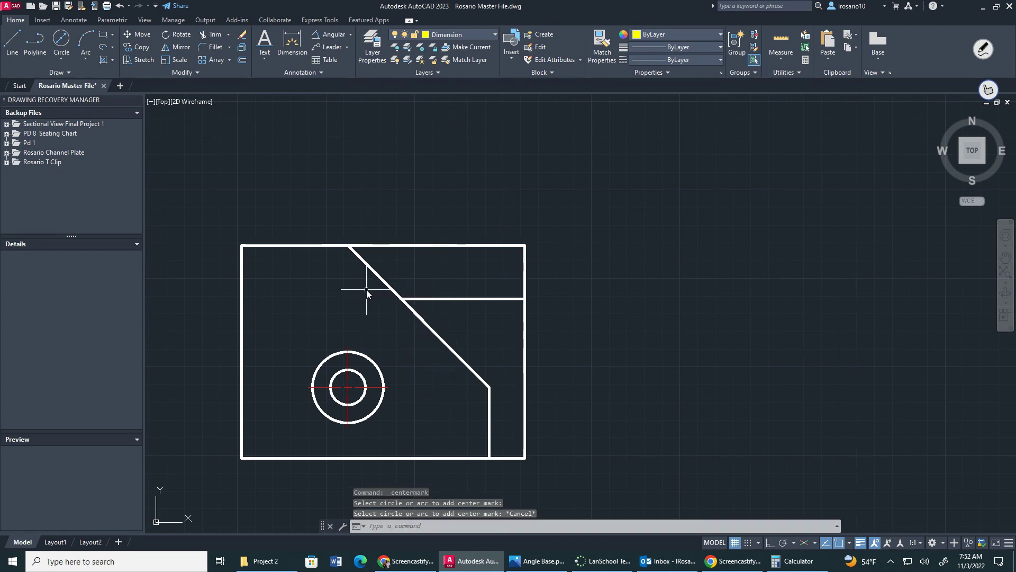
pyautogui.click(997, 8)
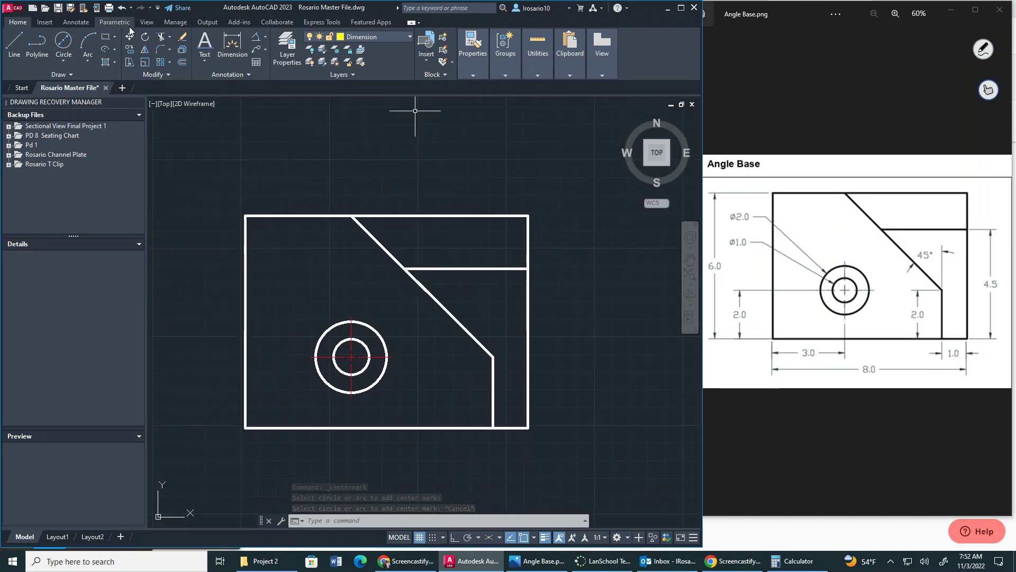
# - Add the 6.000 height, 8.000 width and 3.000 circle-offset linear dimensions
pyautogui.click(267, 40)
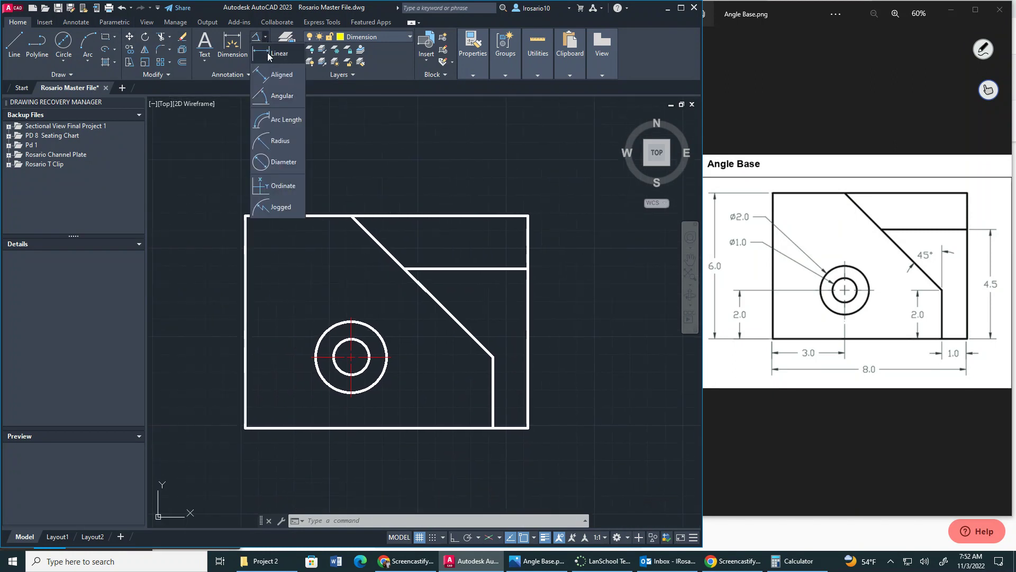
pyautogui.click(271, 51)
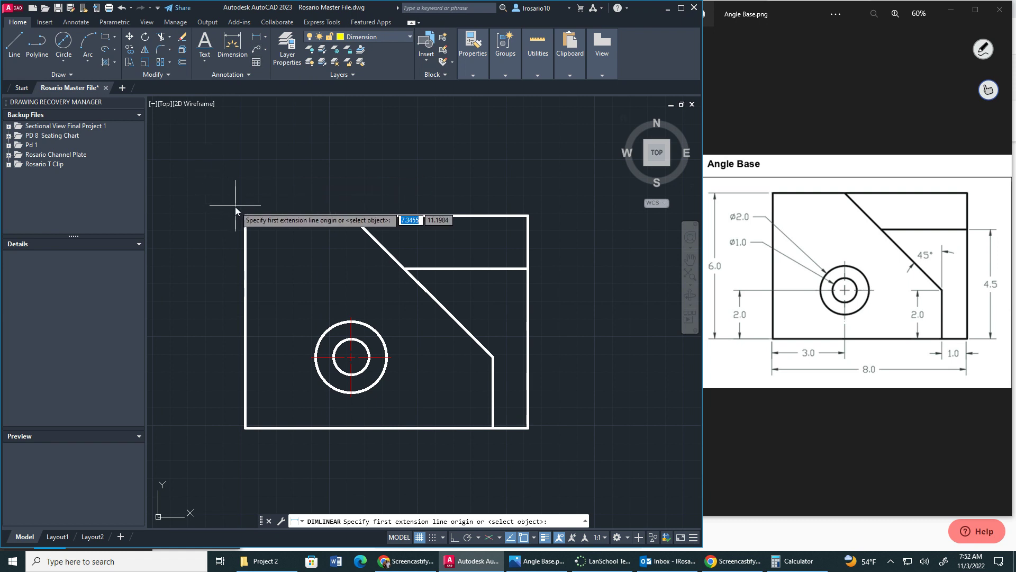
pyautogui.click(246, 216)
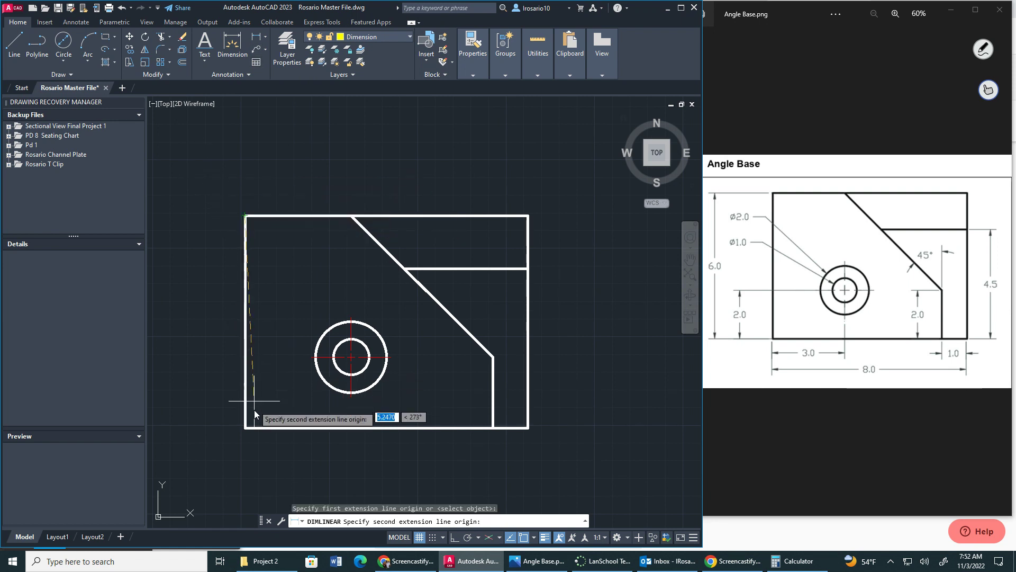
pyautogui.click(245, 426)
pyautogui.click(206, 422)
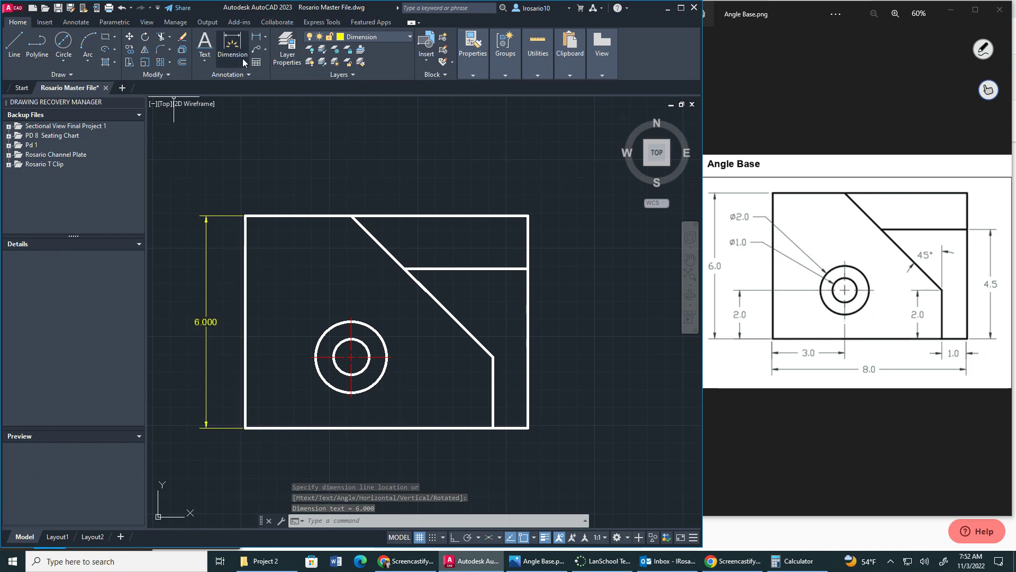
pyautogui.click(231, 49)
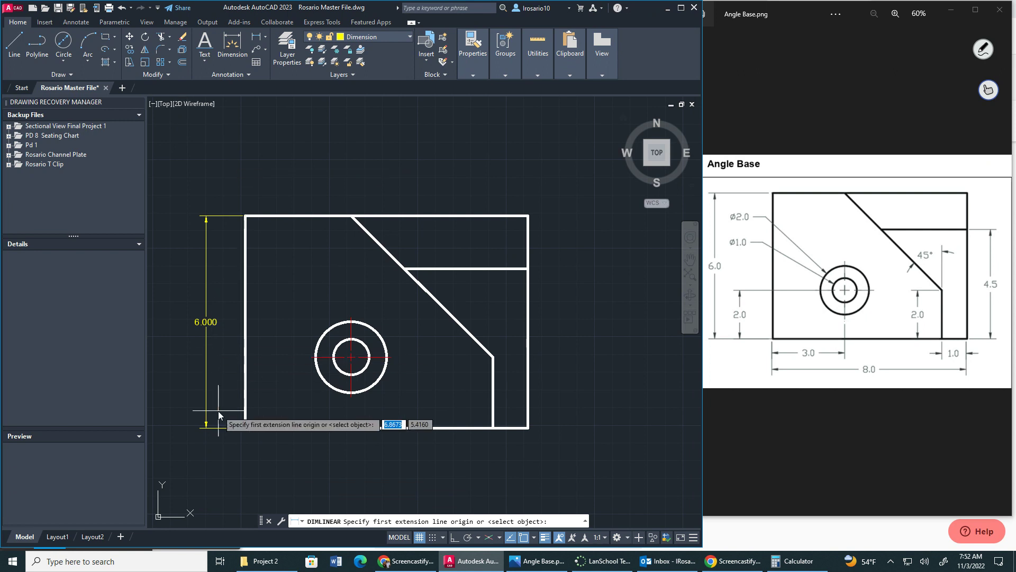
pyautogui.click(245, 428)
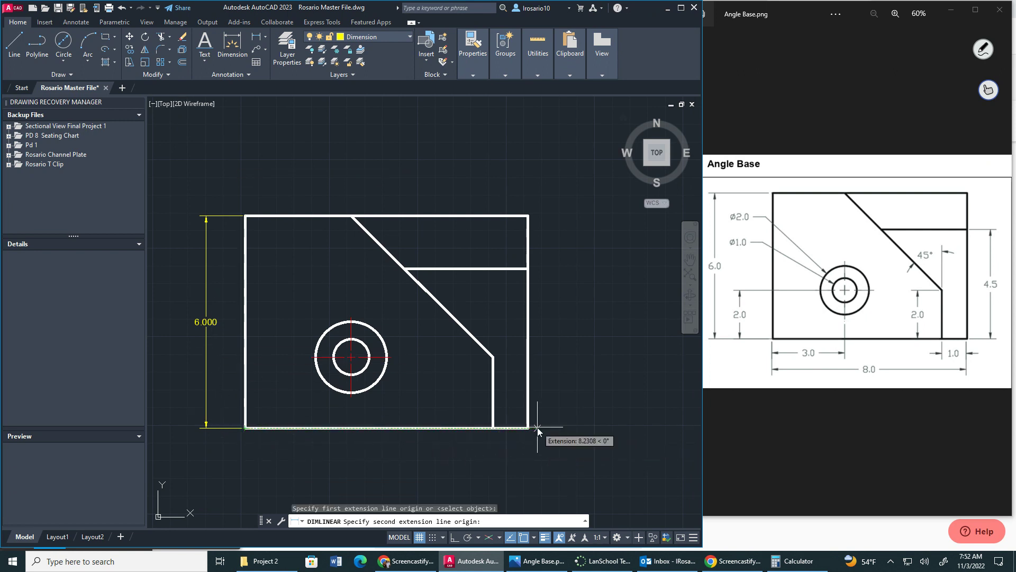
pyautogui.click(528, 430)
pyautogui.click(485, 456)
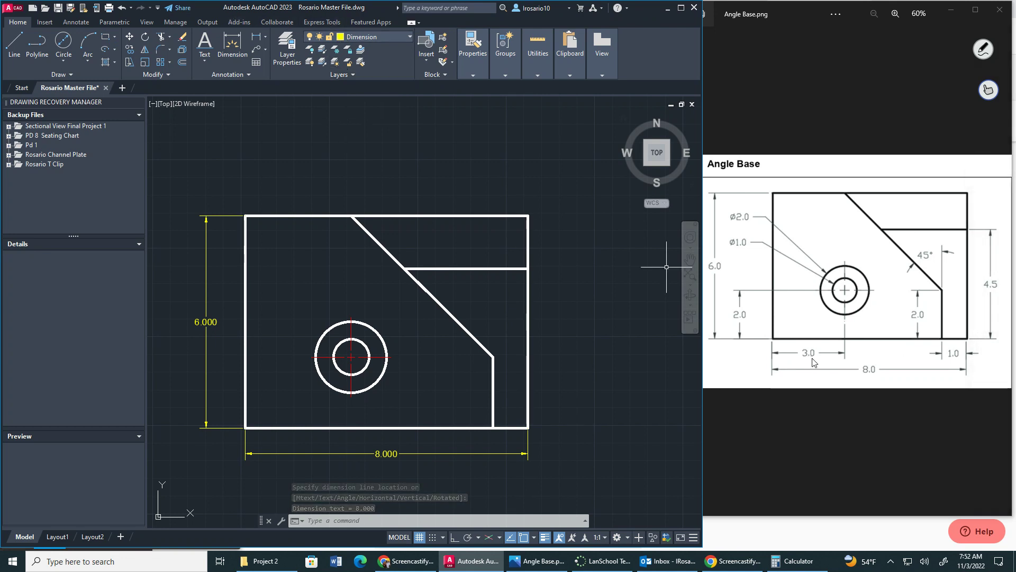
pyautogui.click(257, 36)
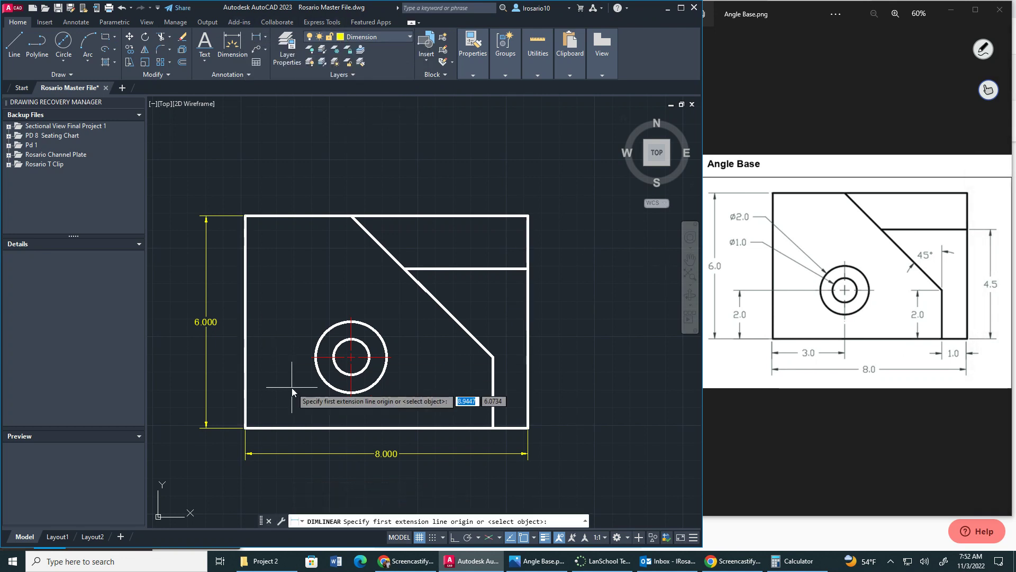
pyautogui.click(245, 427)
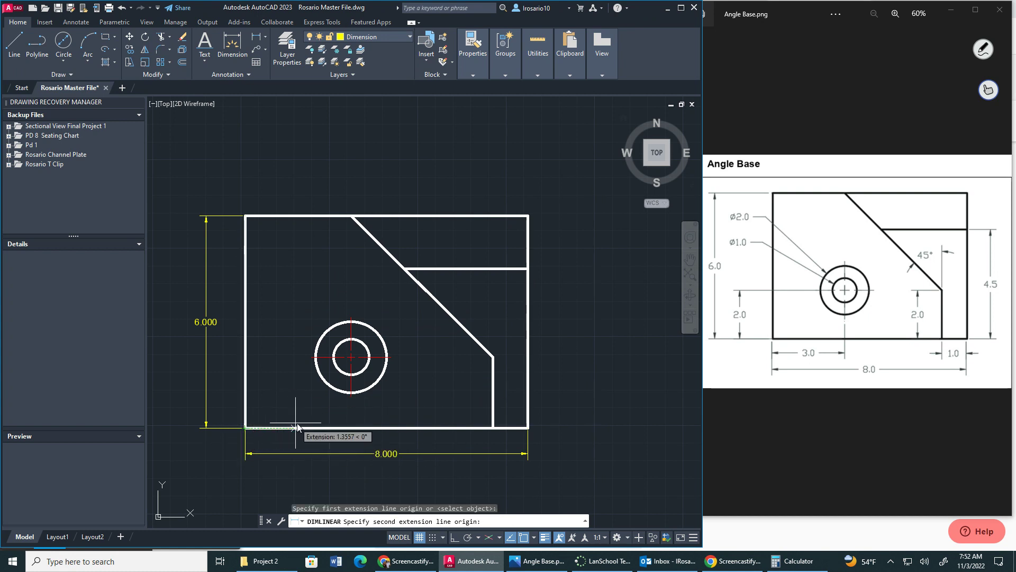
pyautogui.click(353, 403)
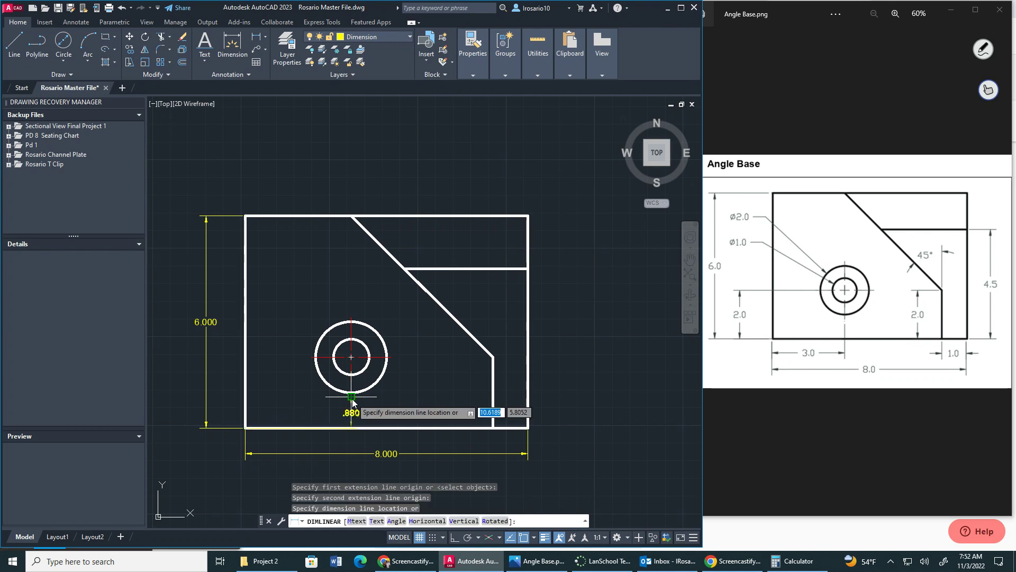
pyautogui.click(337, 442)
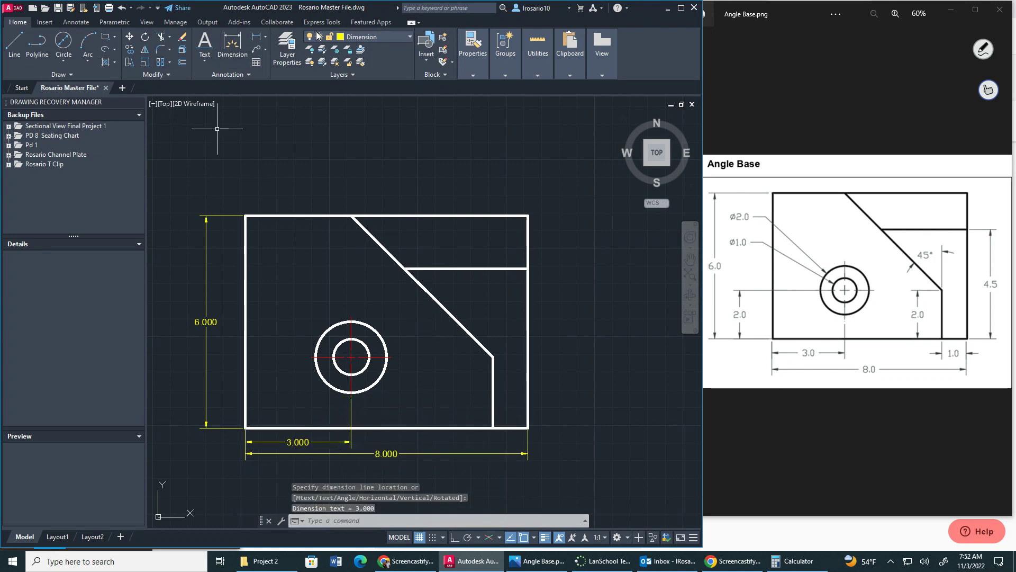
# - Add the left 2.000, right-hand 2.000 and 4.500 linear dimensions
pyautogui.click(254, 37)
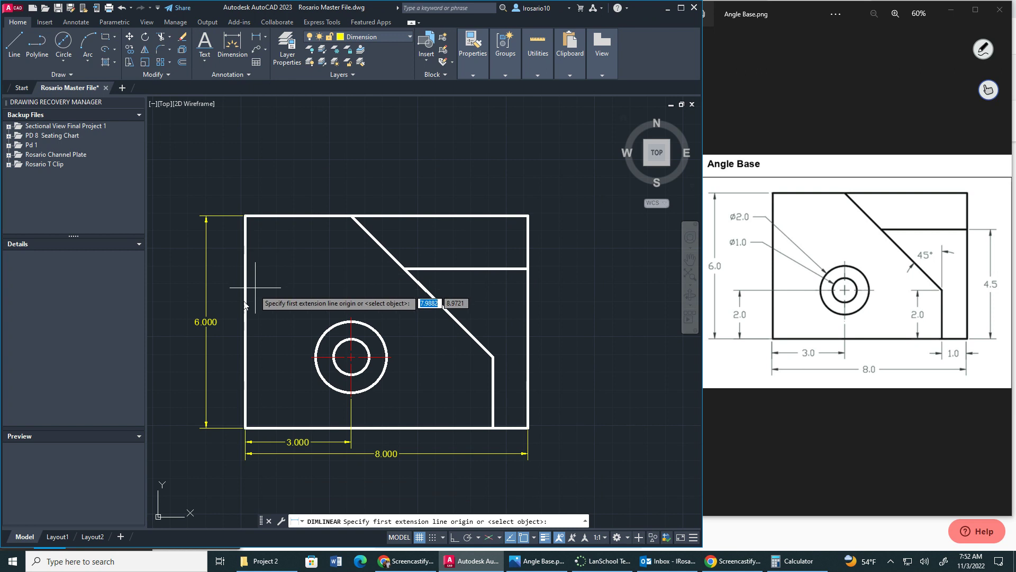
pyautogui.click(246, 428)
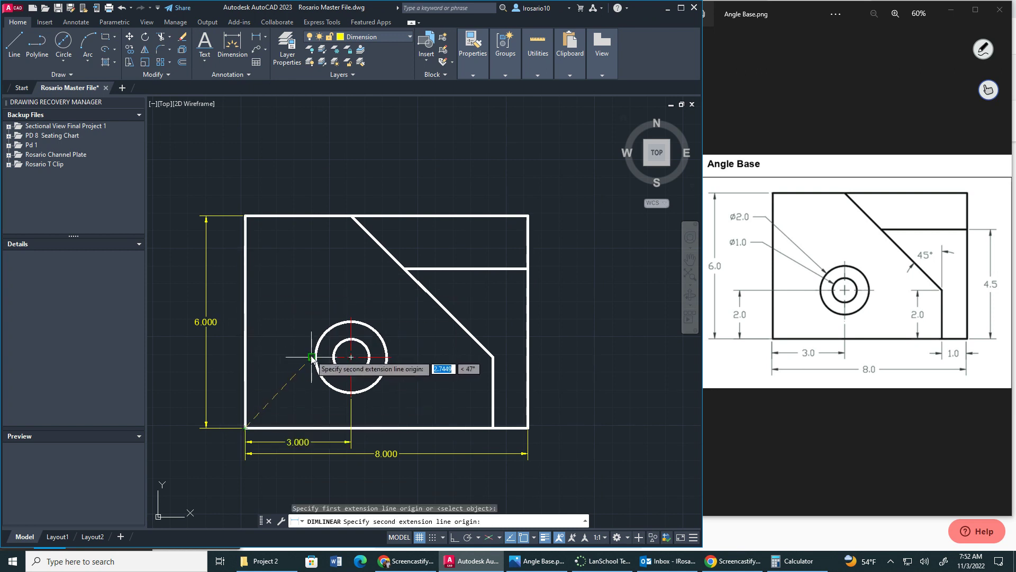
pyautogui.click(312, 356)
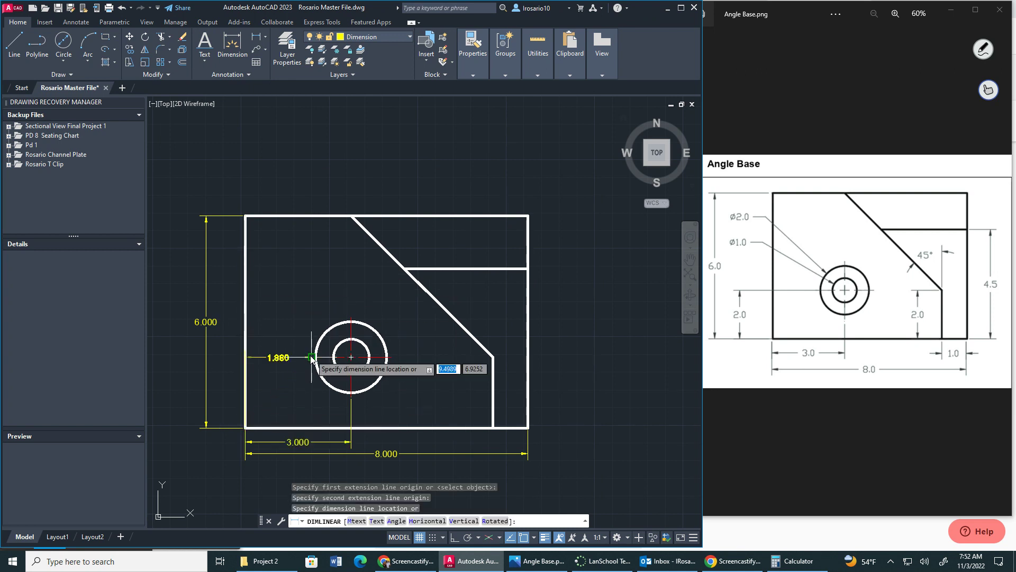
pyautogui.click(227, 379)
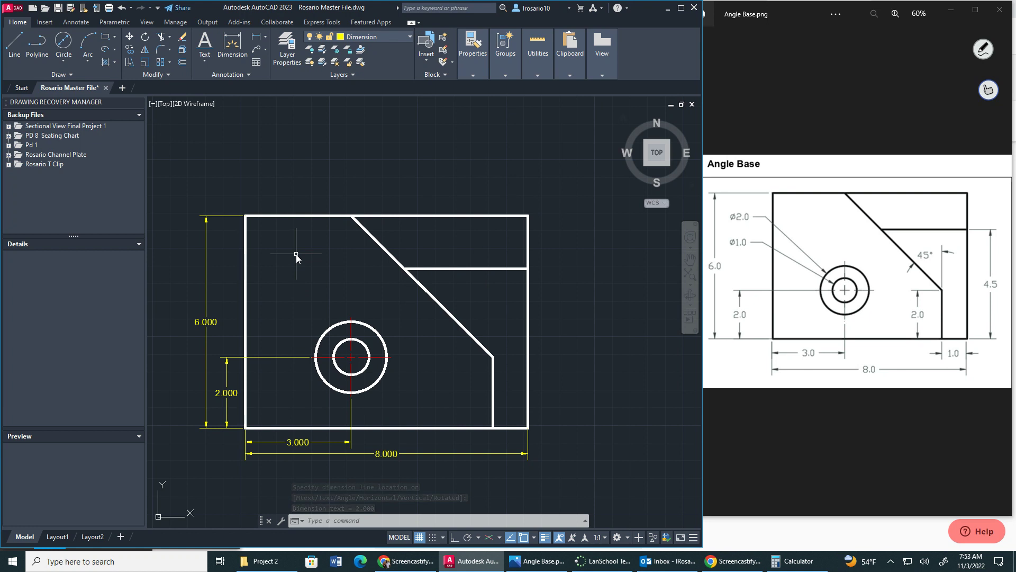
pyautogui.click(259, 40)
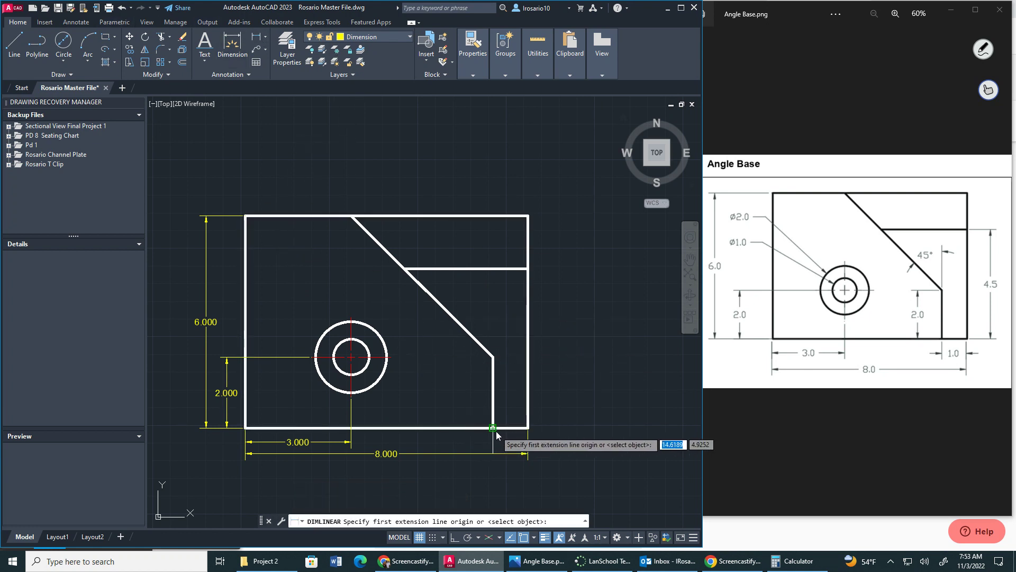
pyautogui.click(494, 427)
pyautogui.click(493, 365)
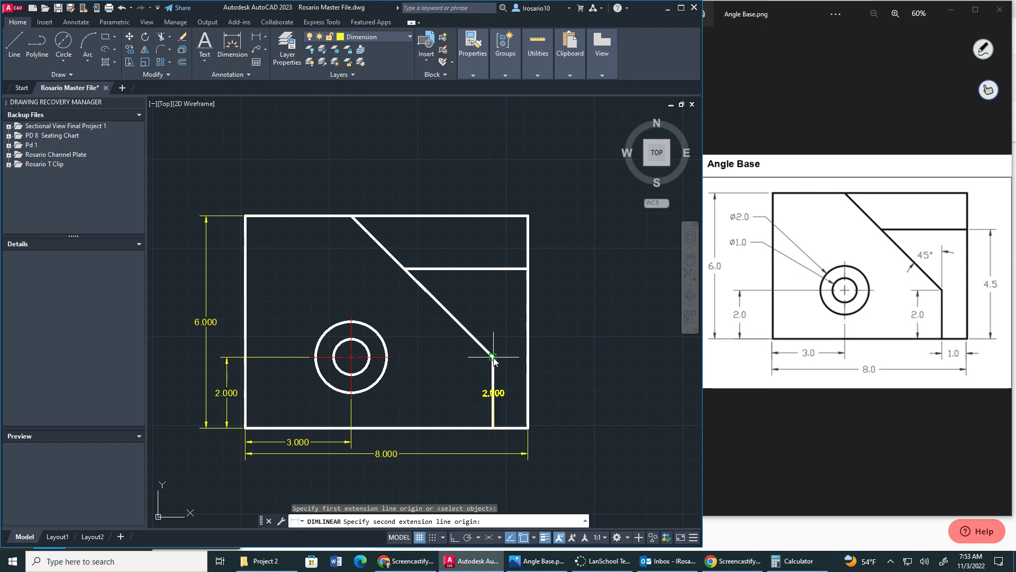
pyautogui.click(468, 368)
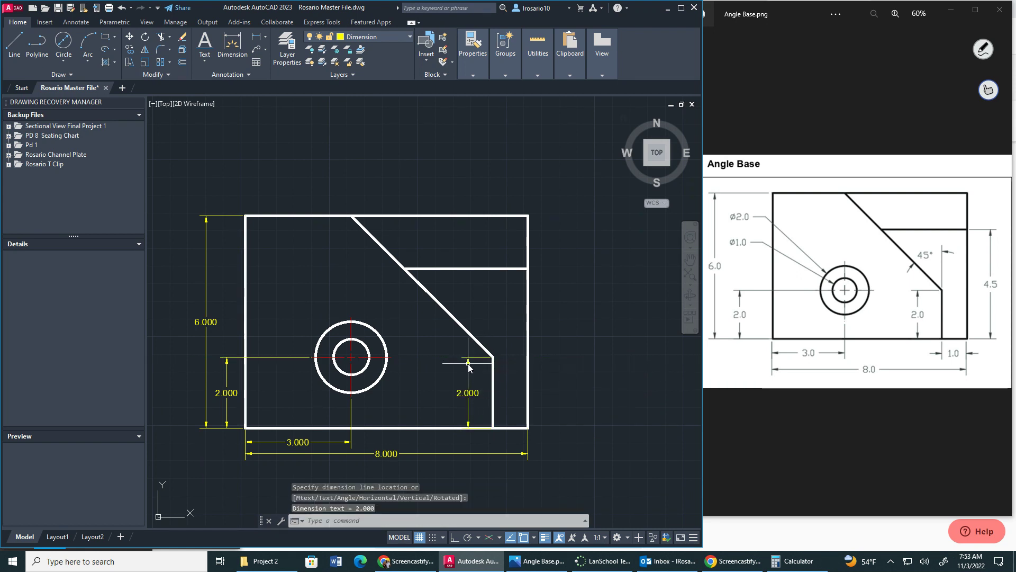
pyautogui.click(257, 37)
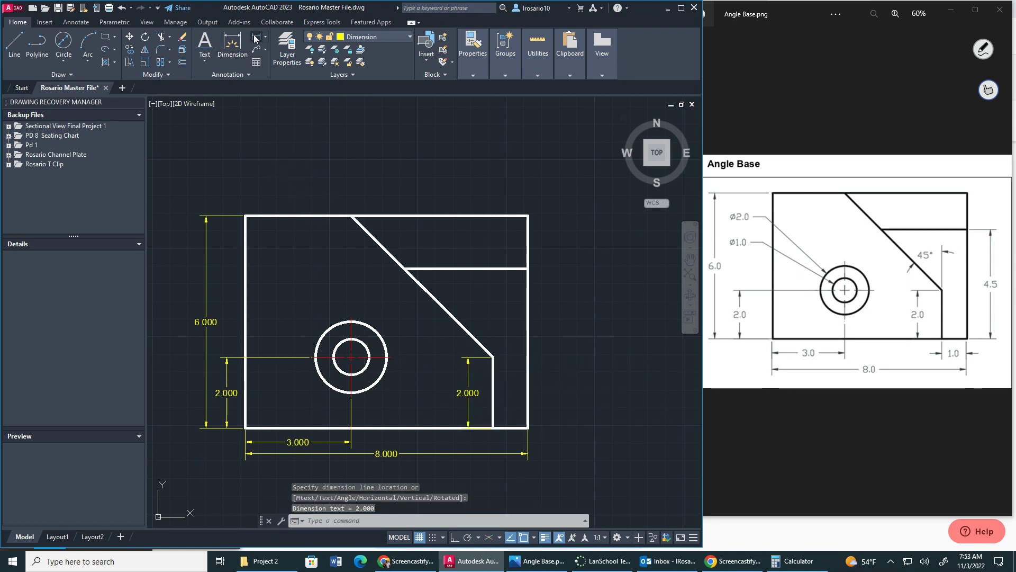
pyautogui.click(528, 428)
pyautogui.click(532, 267)
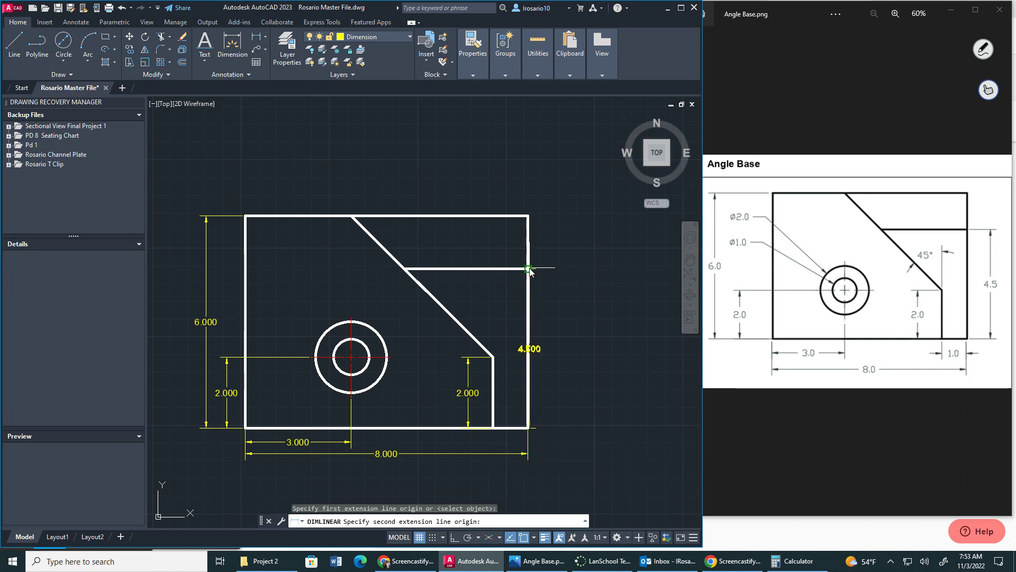
pyautogui.click(549, 295)
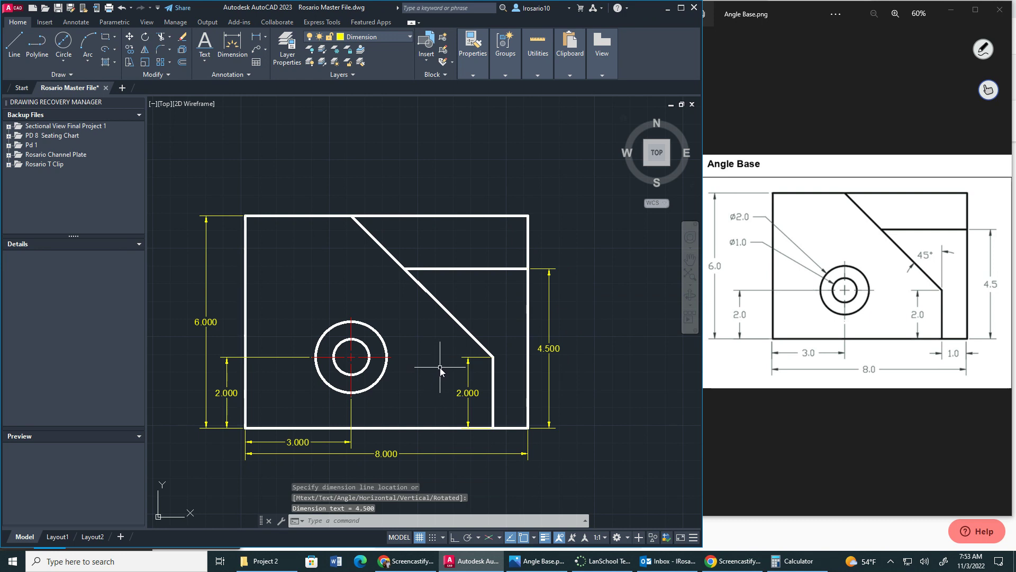
pyautogui.click(266, 37)
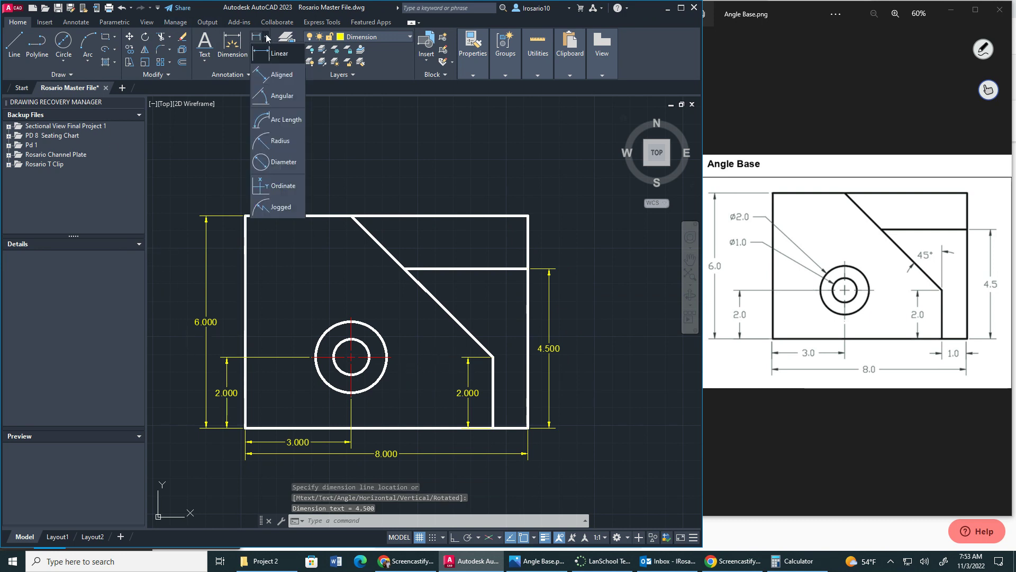
# - Add a Ø2.000 diameter dimension to the outer circle, placed to its left
pyautogui.click(275, 163)
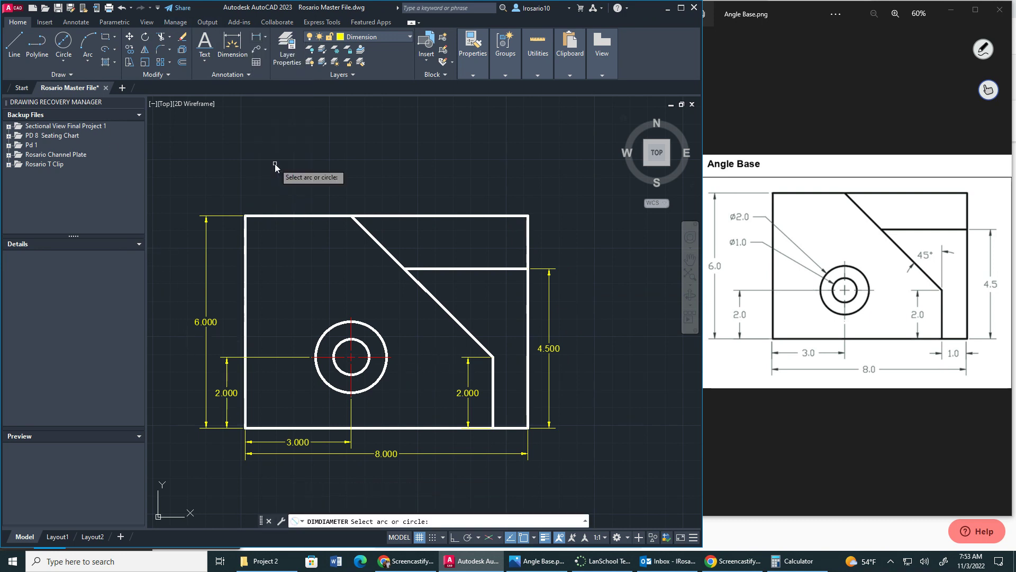
pyautogui.click(342, 323)
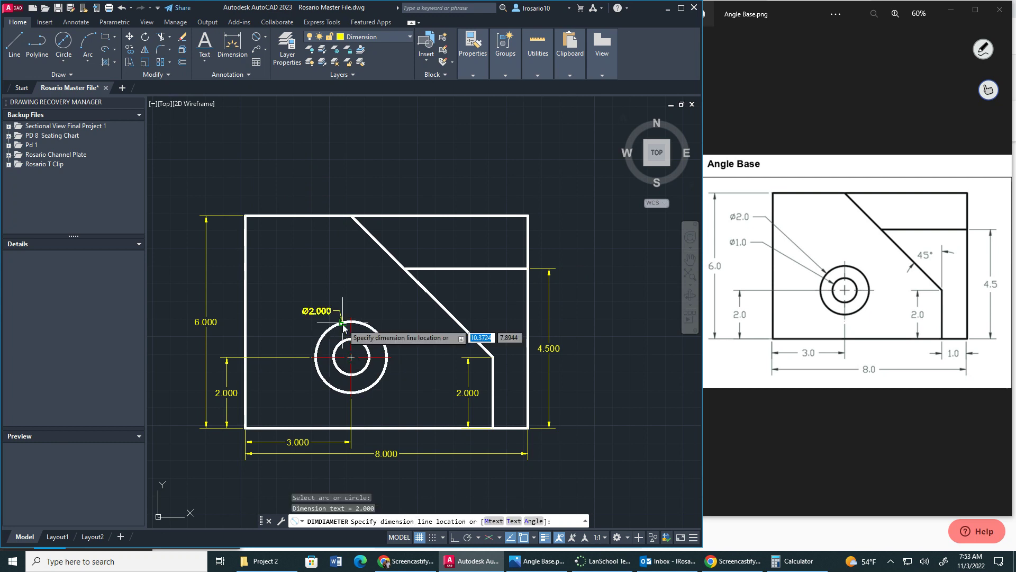
pyautogui.click(248, 271)
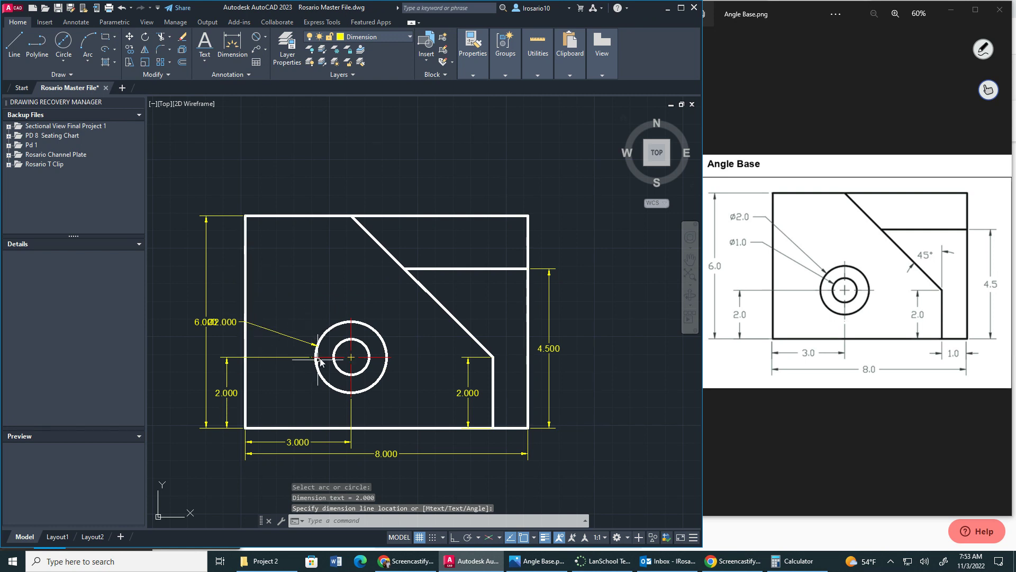
# - Move the 6.000 dimension text onto its dimension line, with Ortho on
pyautogui.click(206, 321)
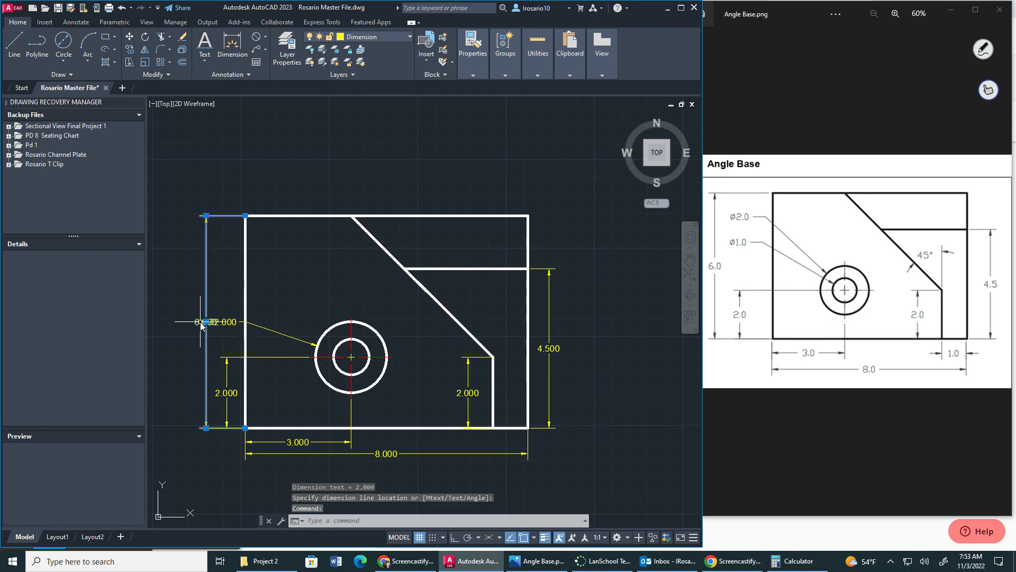
pyautogui.moveTo(206, 327)
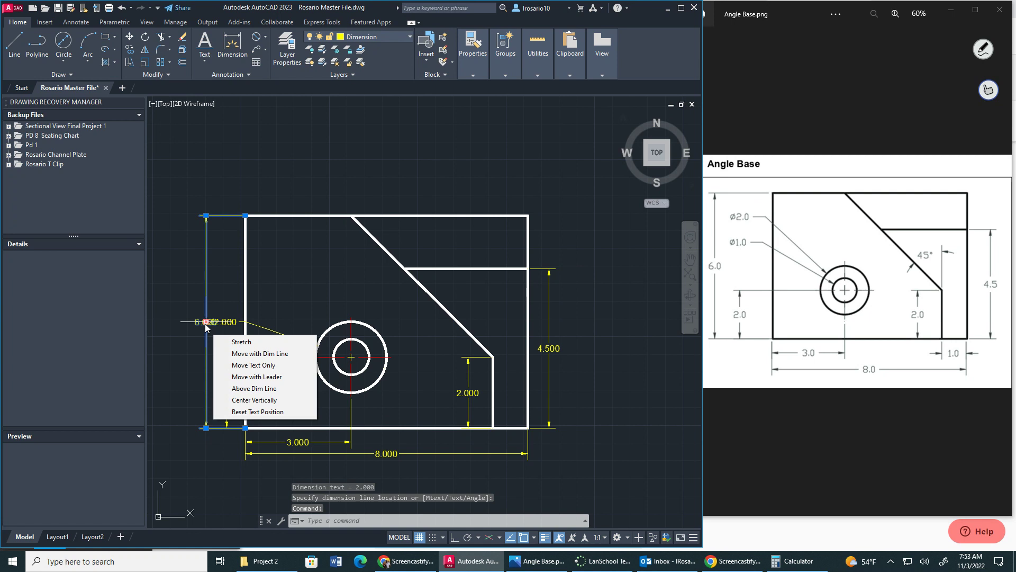
pyautogui.click(206, 324)
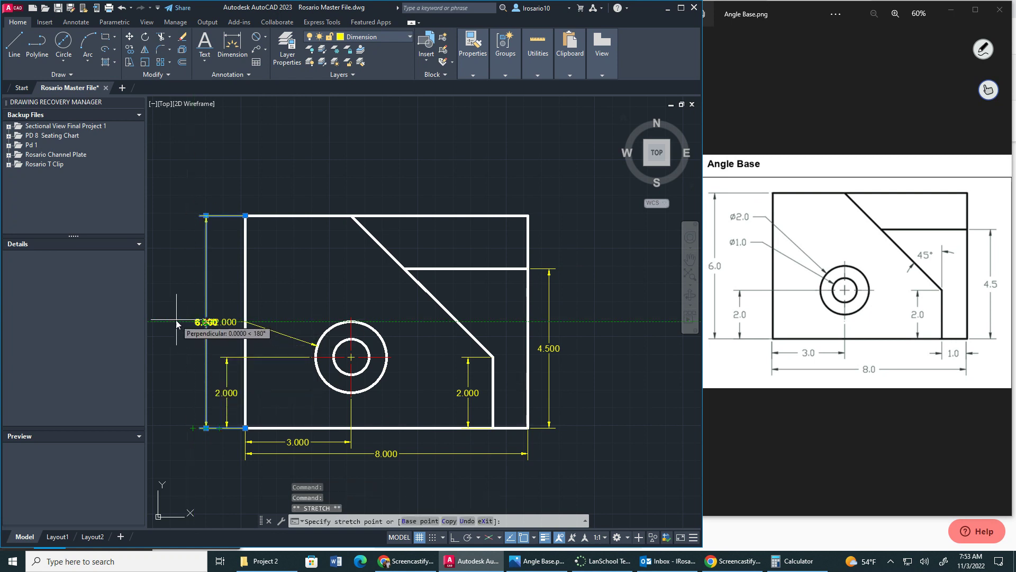
pyautogui.scroll(-3, 180, 323)
pyautogui.rightClick(180, 324)
pyautogui.press('Escape')
pyautogui.moveTo(195, 328); pyautogui.dragTo(332, 328, button='middle')
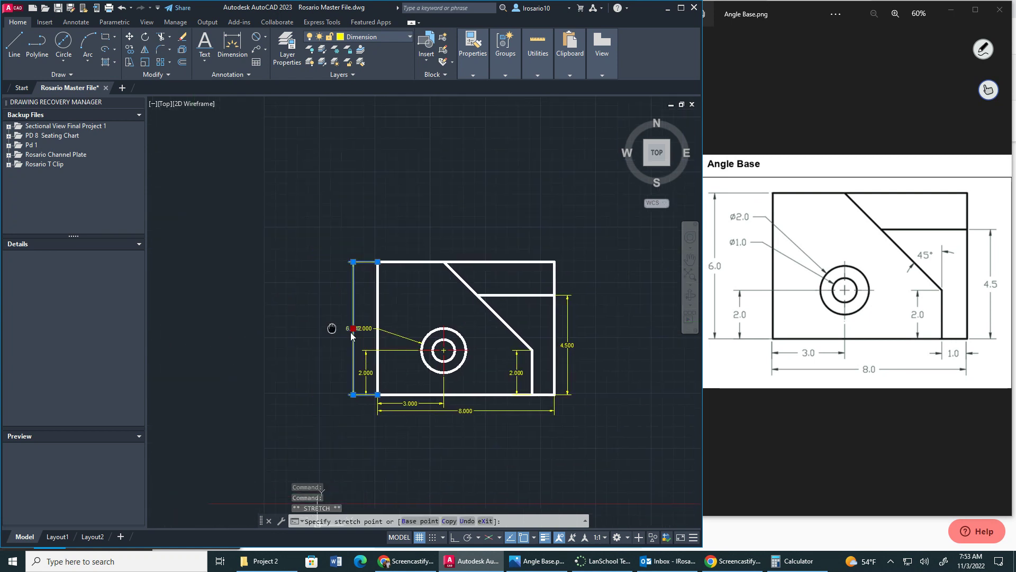
pyautogui.rightClick(351, 337)
pyautogui.press('Escape')
pyautogui.scroll(5, 339, 338)
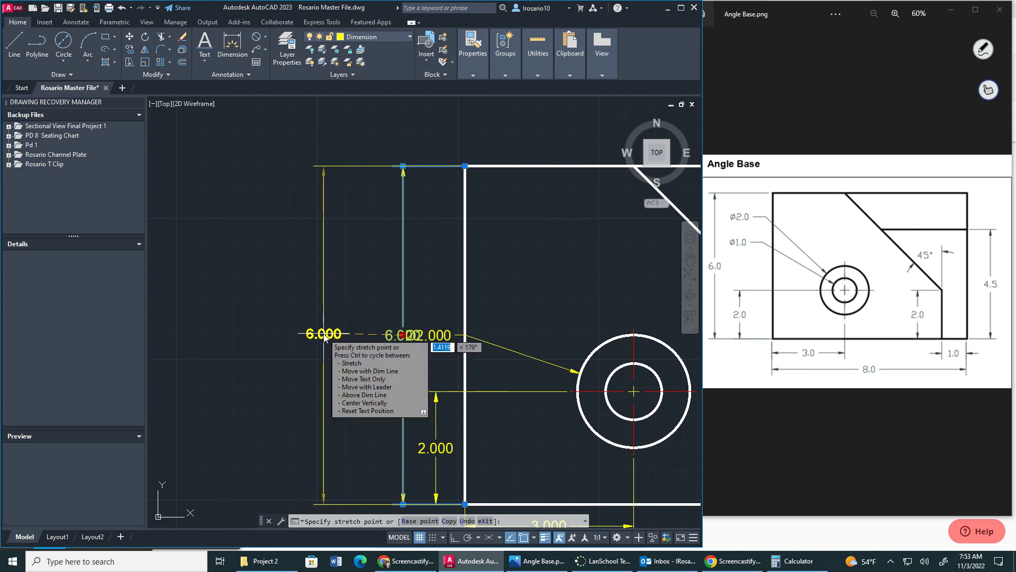
pyautogui.click(455, 538)
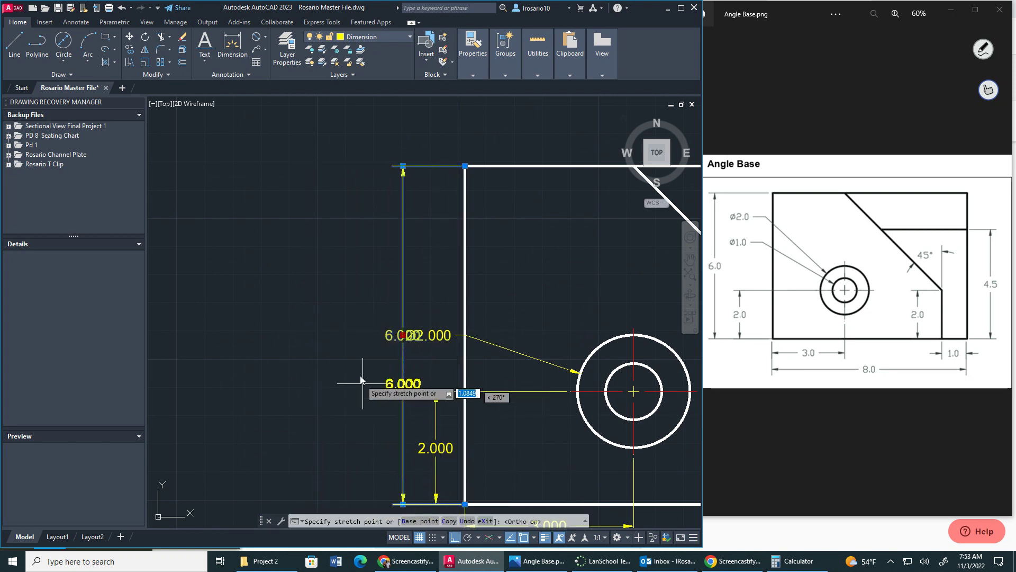
pyautogui.click(333, 336)
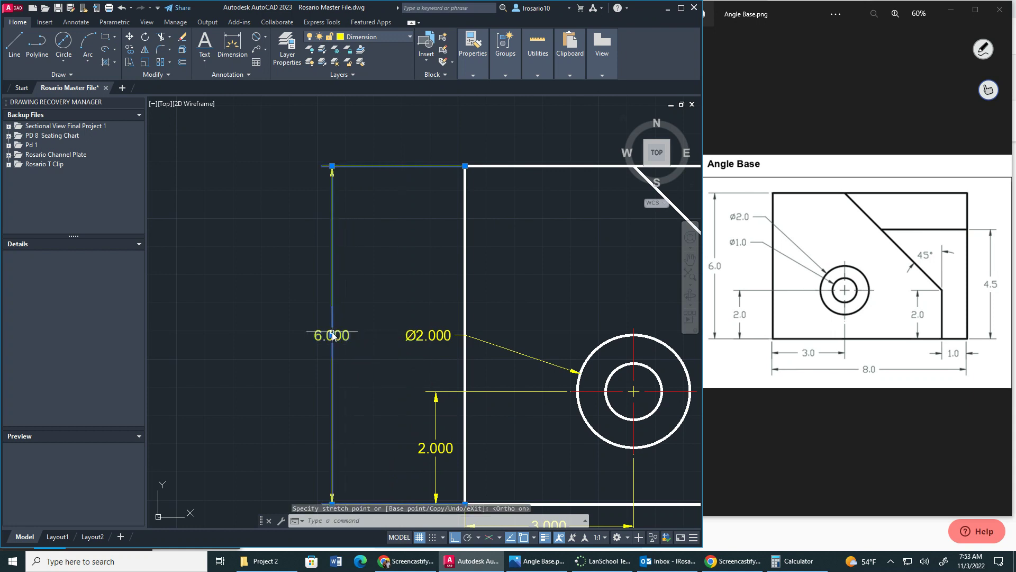
# - Raise the Ø2.000 text above the circle and add a Ø1.000 diameter dimension to the inner circle
pyautogui.click(433, 335)
pyautogui.click(428, 335)
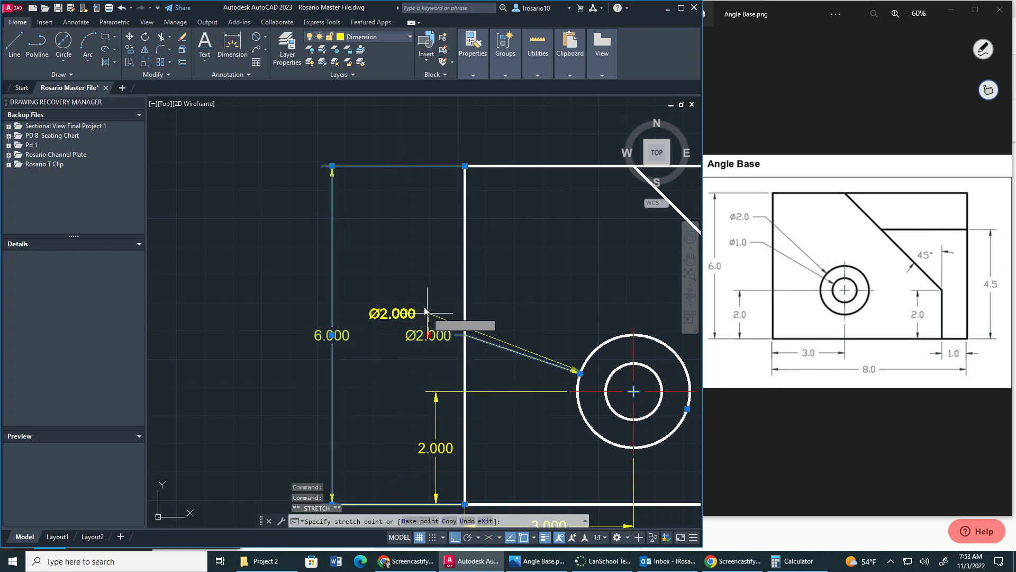
pyautogui.click(427, 261)
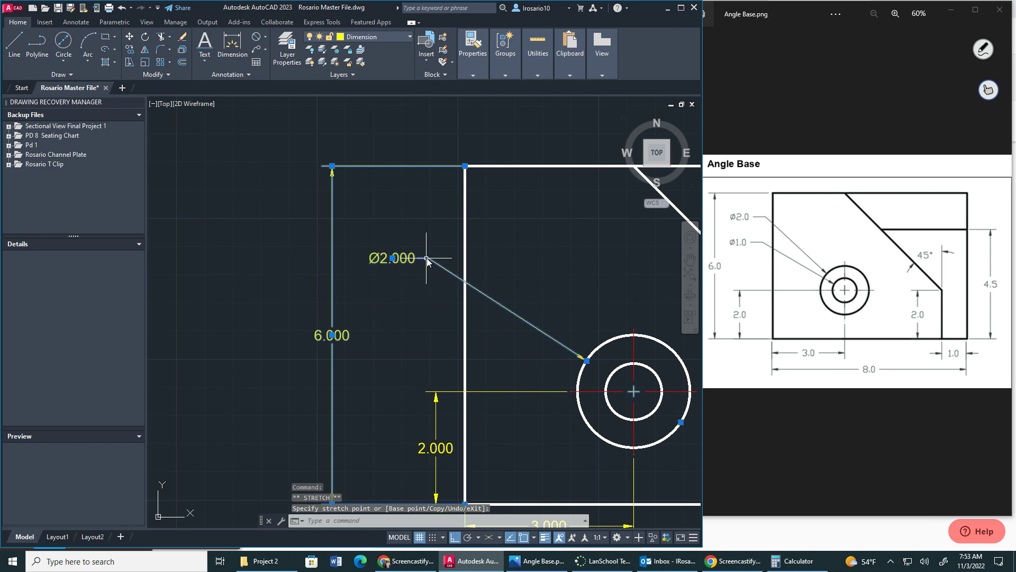
pyautogui.click(256, 37)
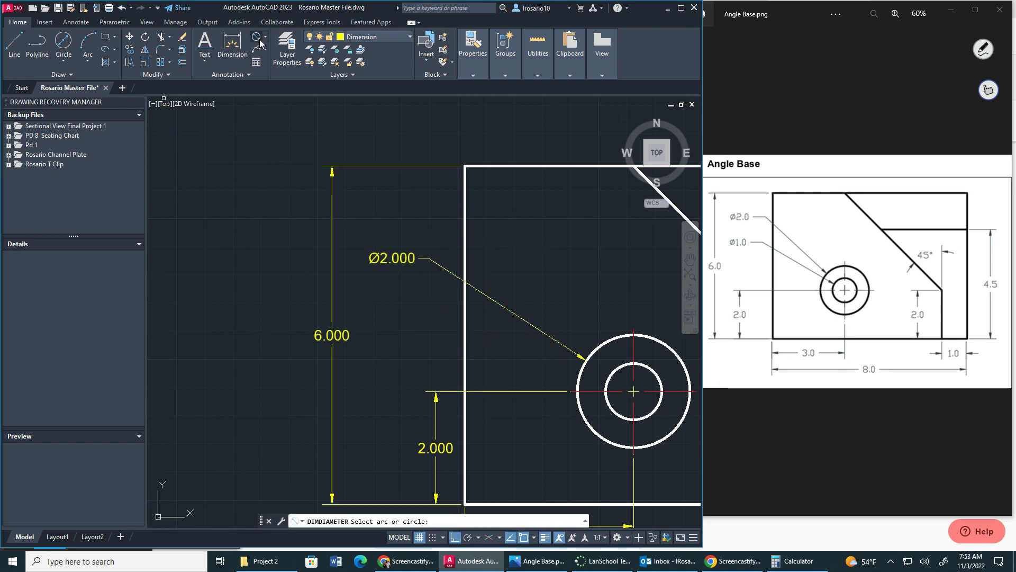
pyautogui.click(609, 385)
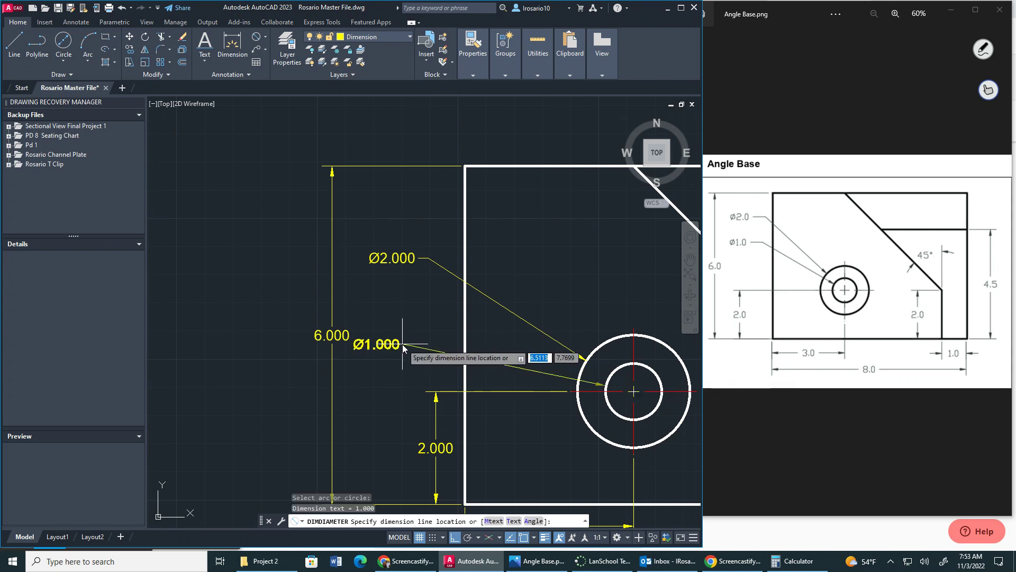
pyautogui.click(428, 316)
pyautogui.scroll(-2, 534, 394)
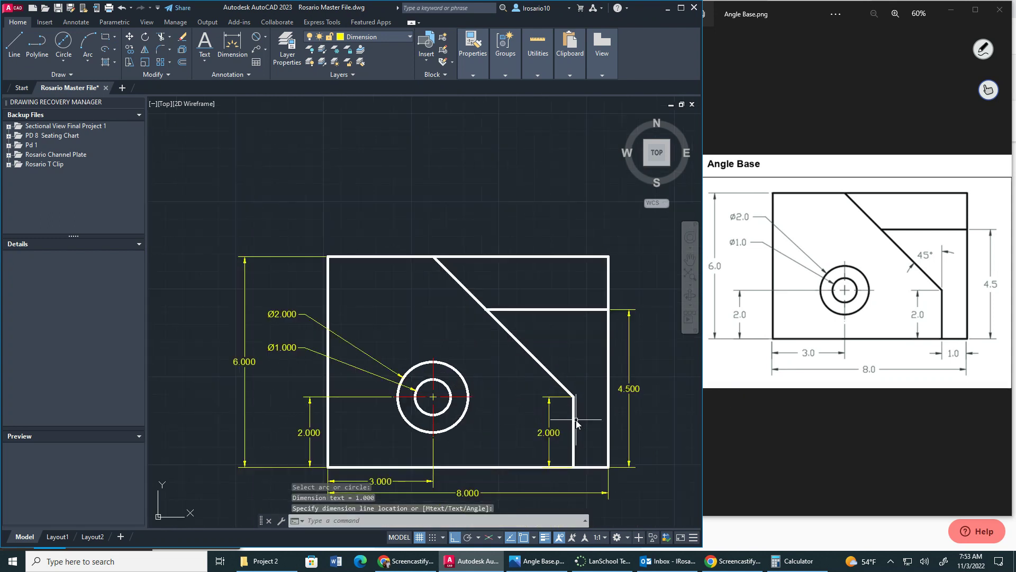
pyautogui.moveTo(576, 421); pyautogui.dragTo(574, 365, button='middle')
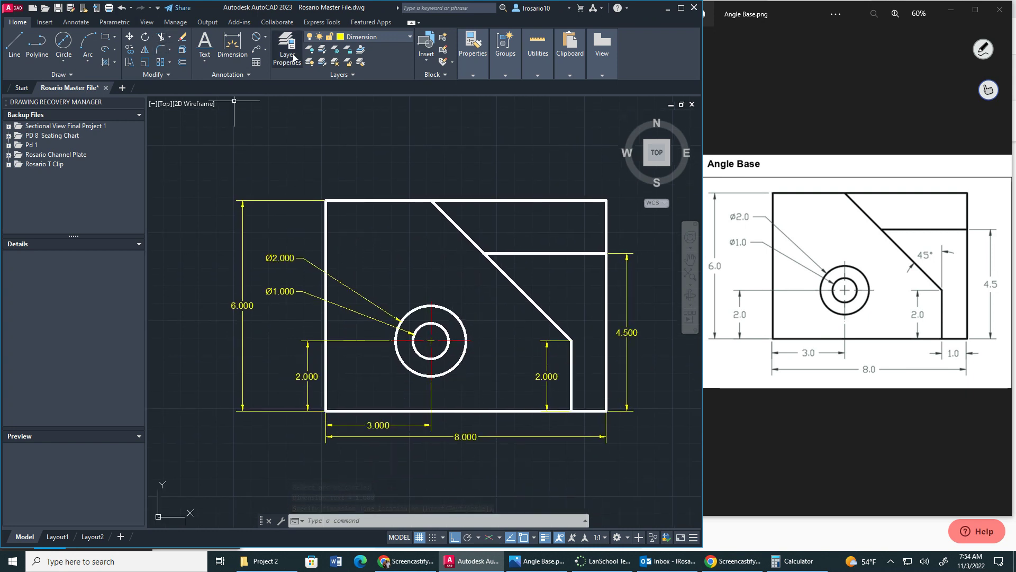
# - Dimension the 45° angle between the short vertical edge and the diagonal
pyautogui.click(265, 36)
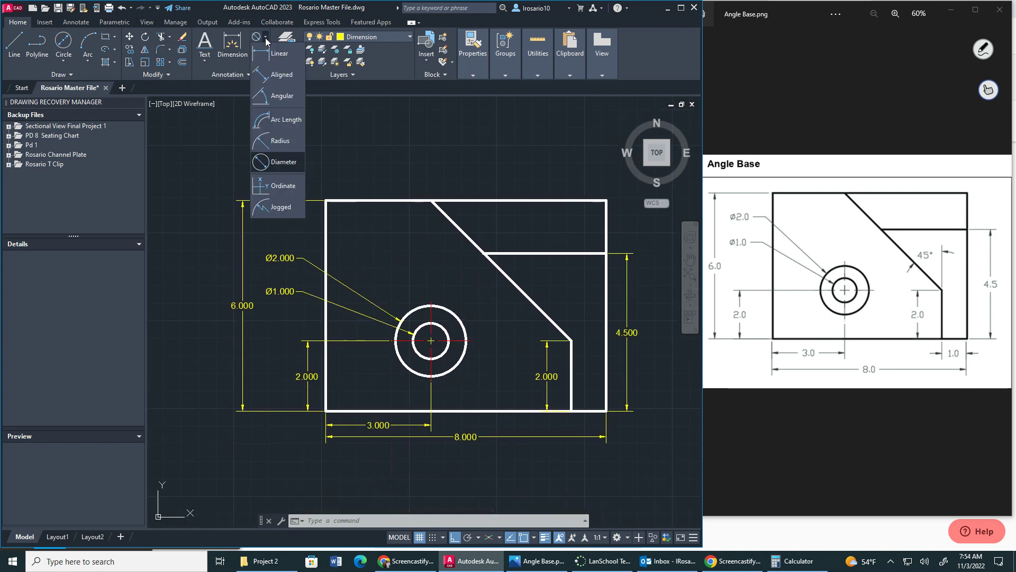
pyautogui.click(282, 96)
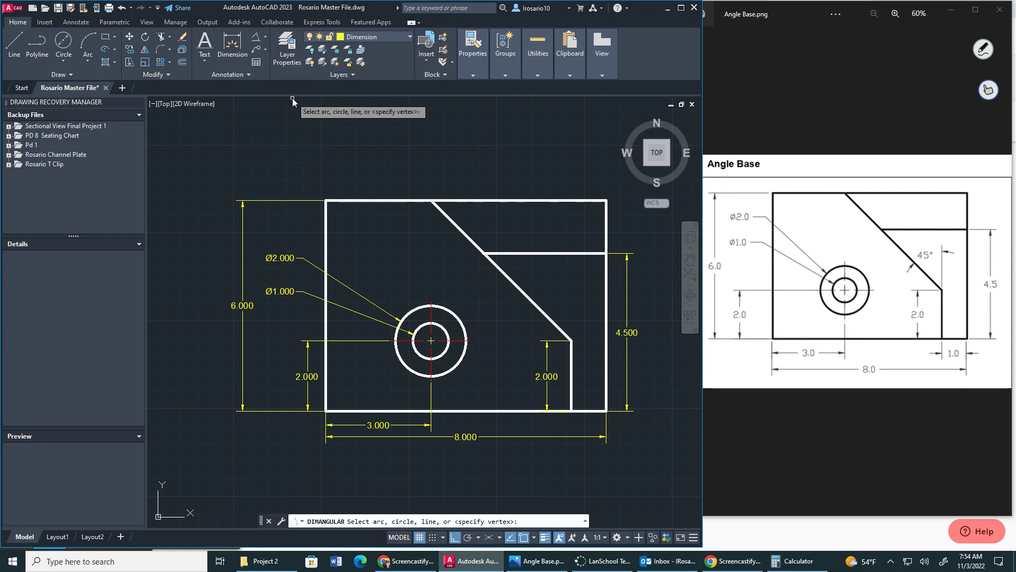
pyautogui.click(572, 365)
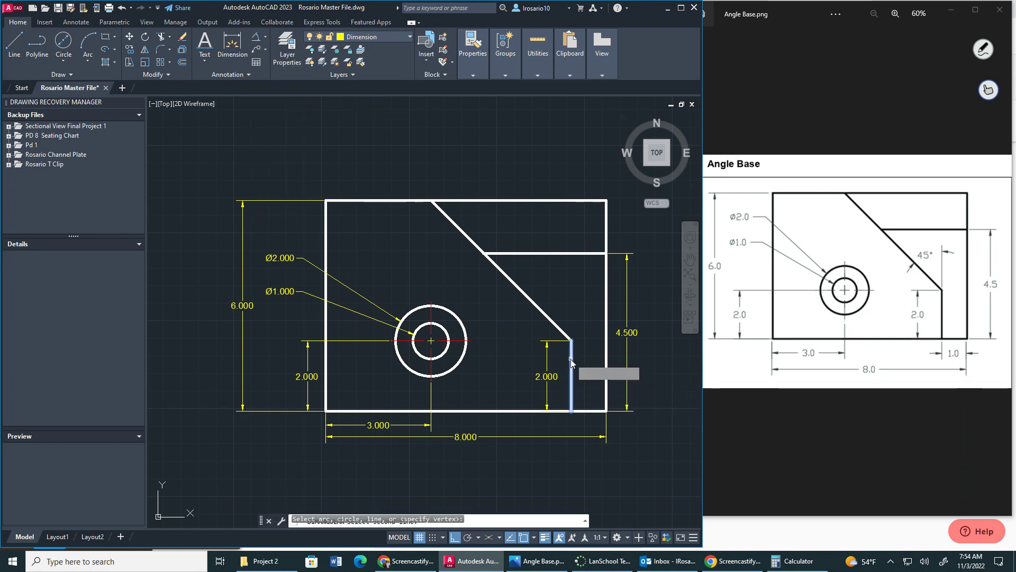
pyautogui.click(556, 325)
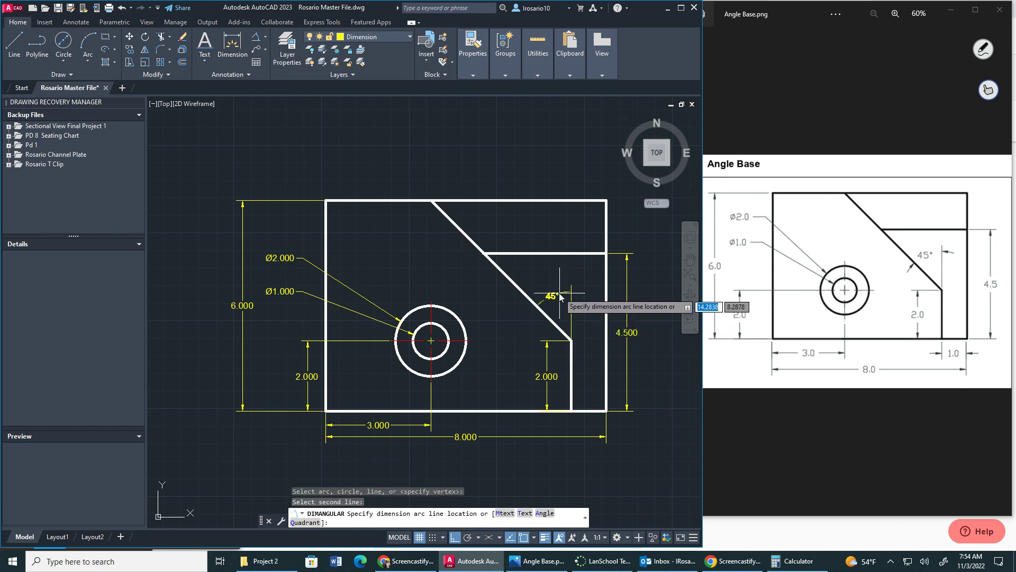
pyautogui.click(558, 293)
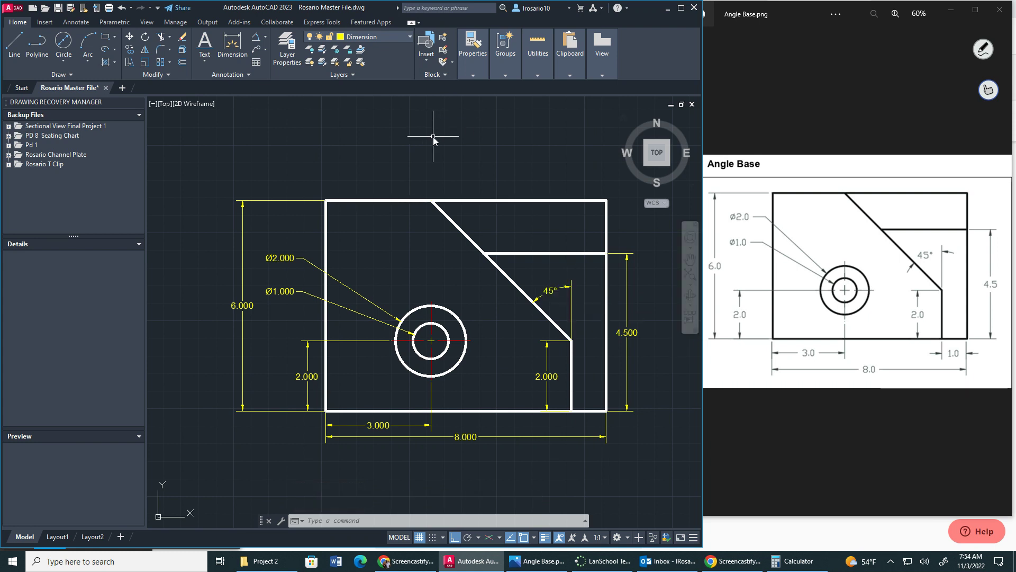
# - Set the Standard dimension style's Primary Units linear precision to 0.0
pyautogui.write('di')
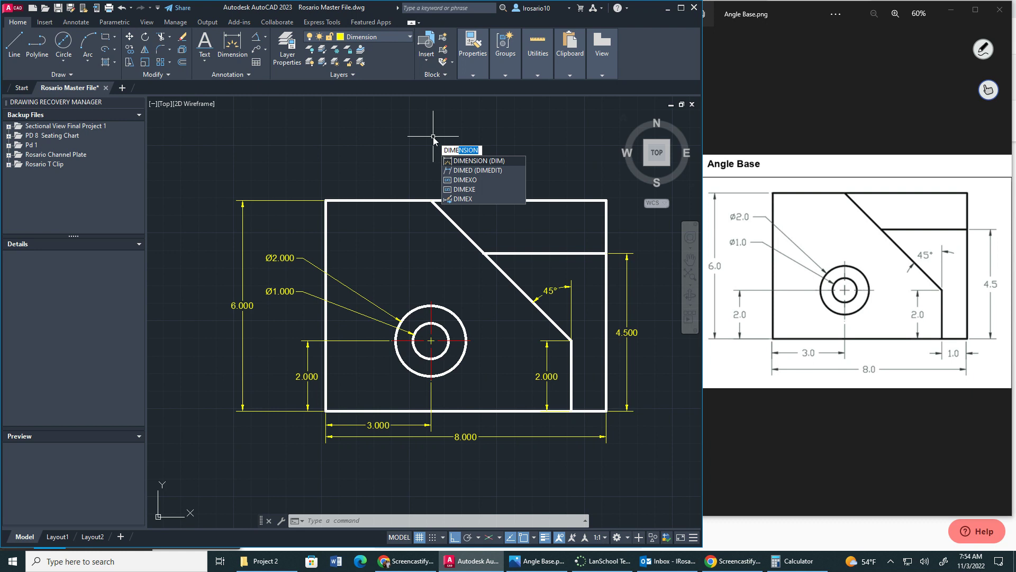
pyautogui.press('BackSpace')
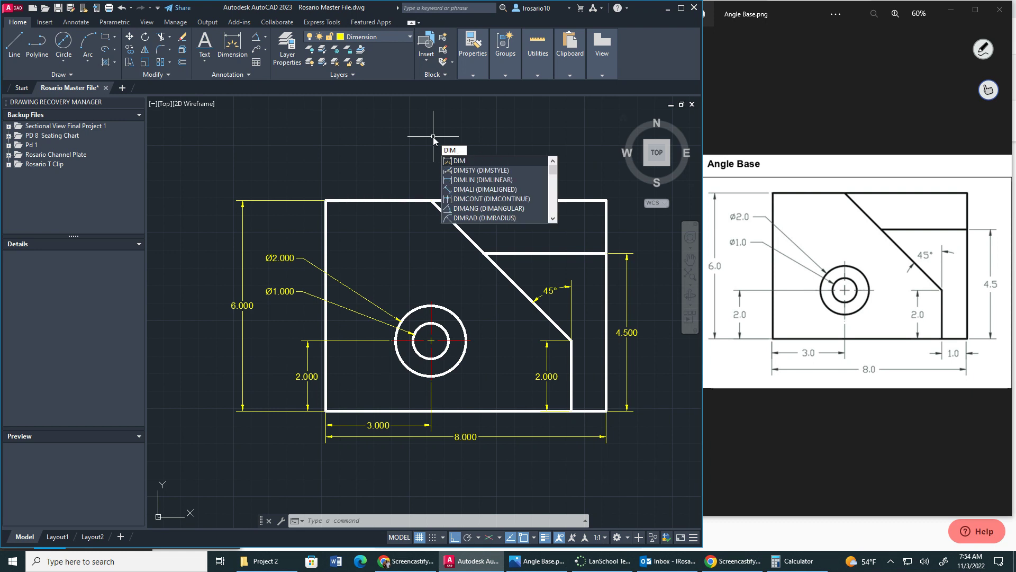
pyautogui.click(479, 170)
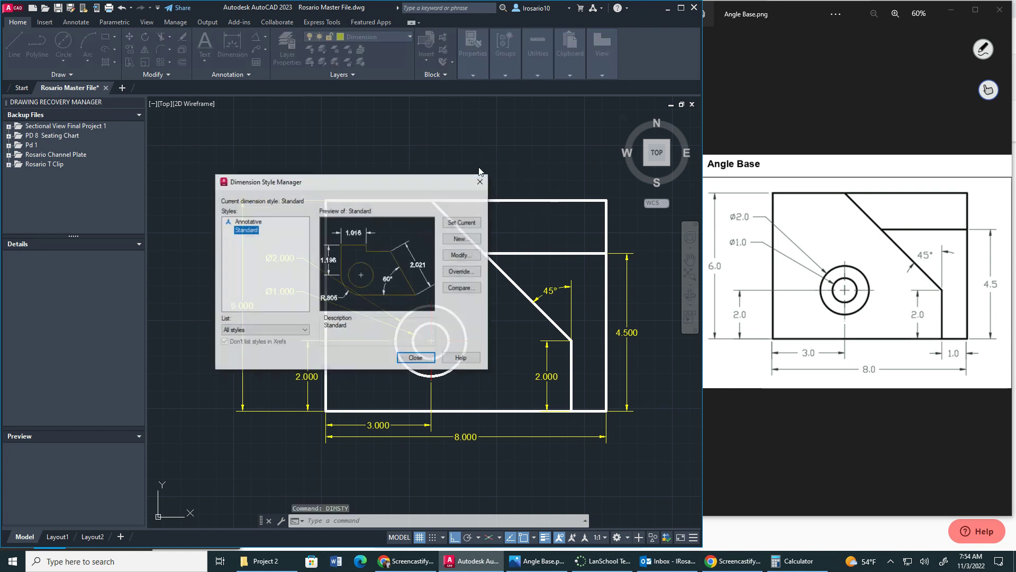
pyautogui.click(462, 255)
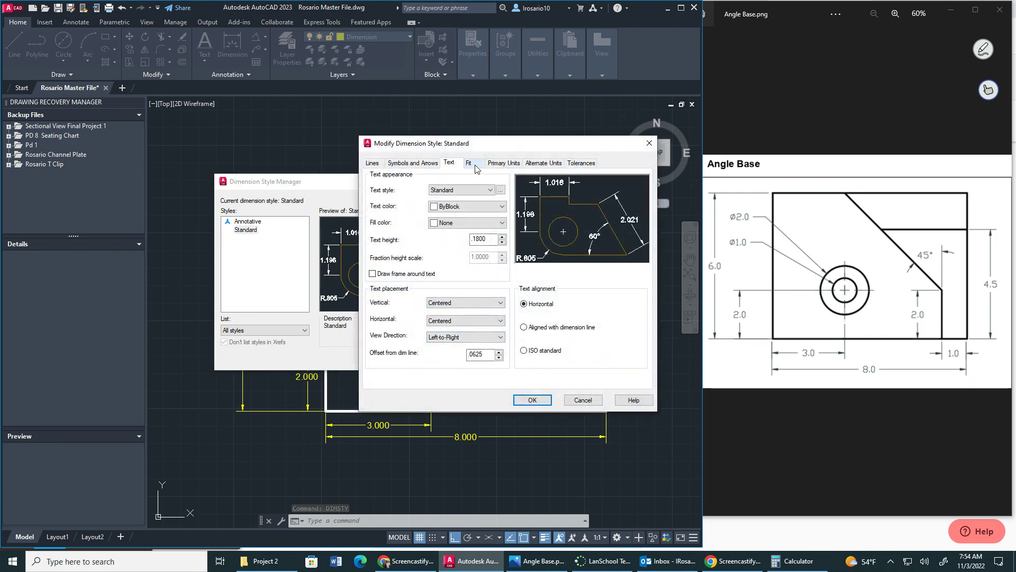
pyautogui.click(474, 166)
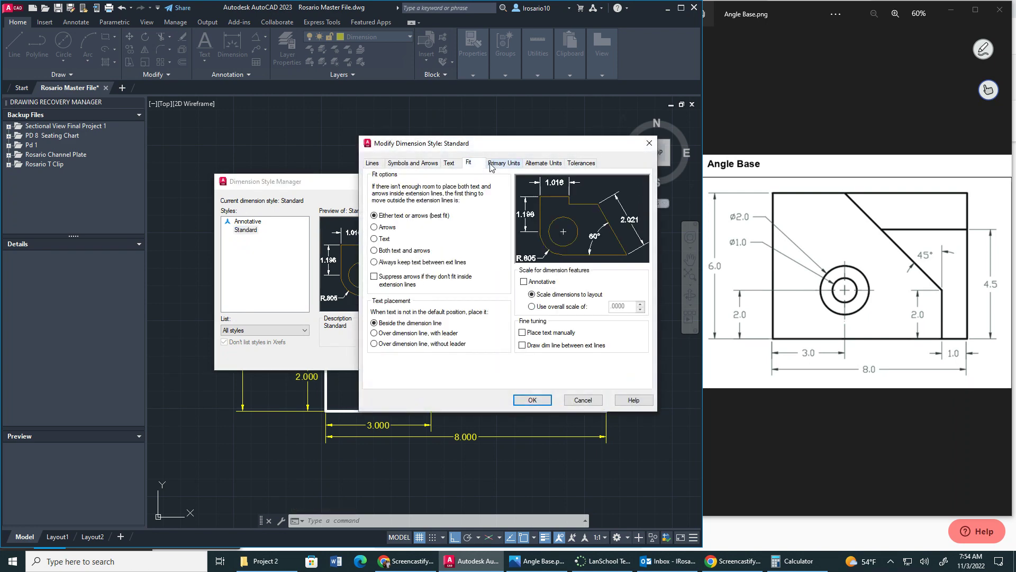
pyautogui.click(493, 164)
pyautogui.click(493, 204)
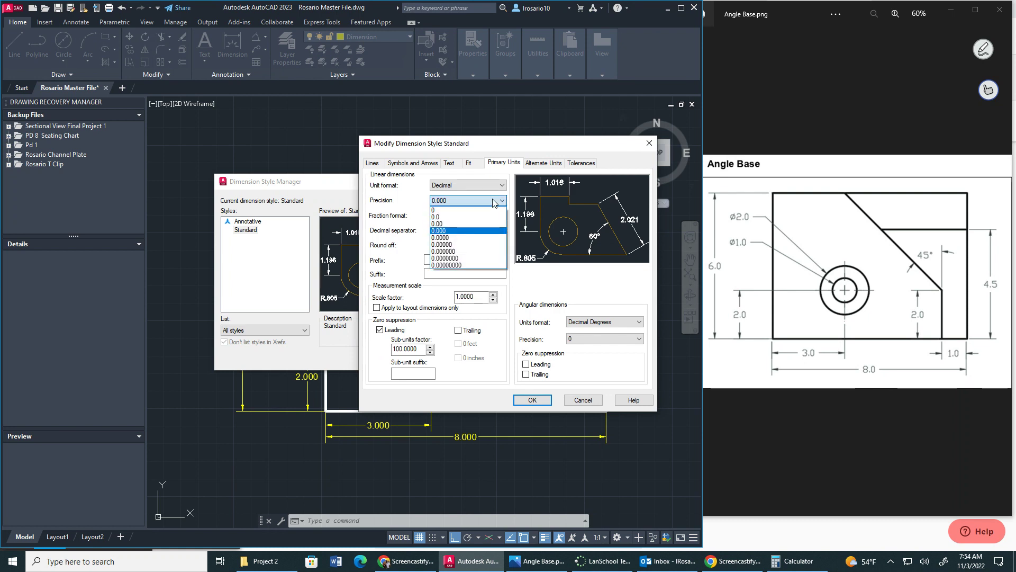
pyautogui.click(473, 215)
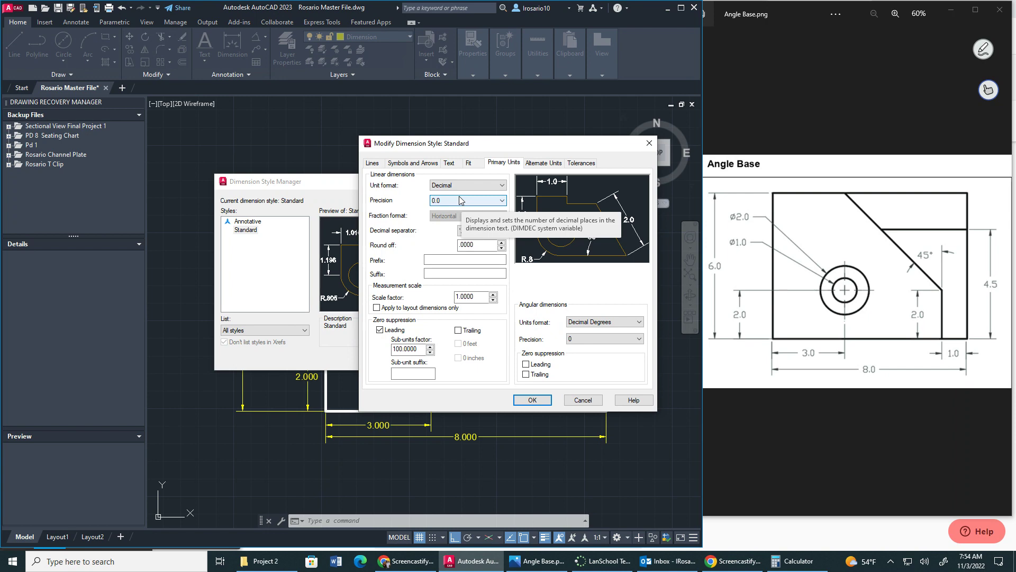
pyautogui.click(532, 399)
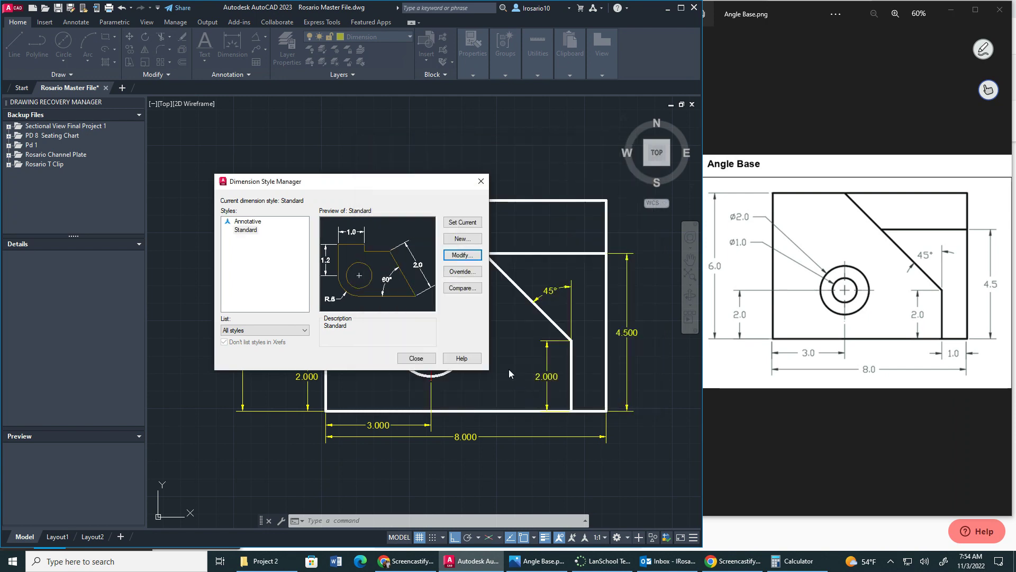
pyautogui.click(423, 363)
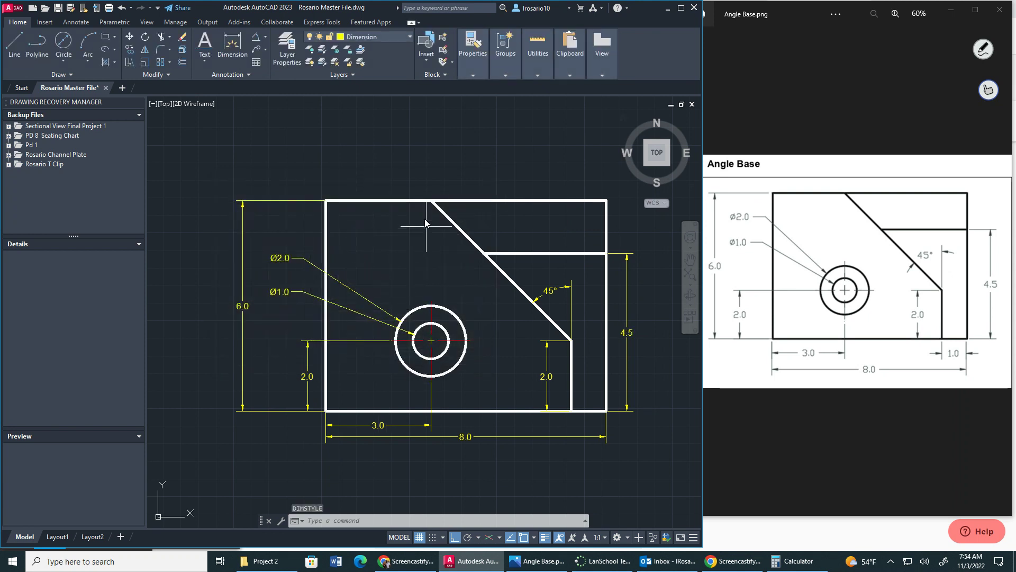